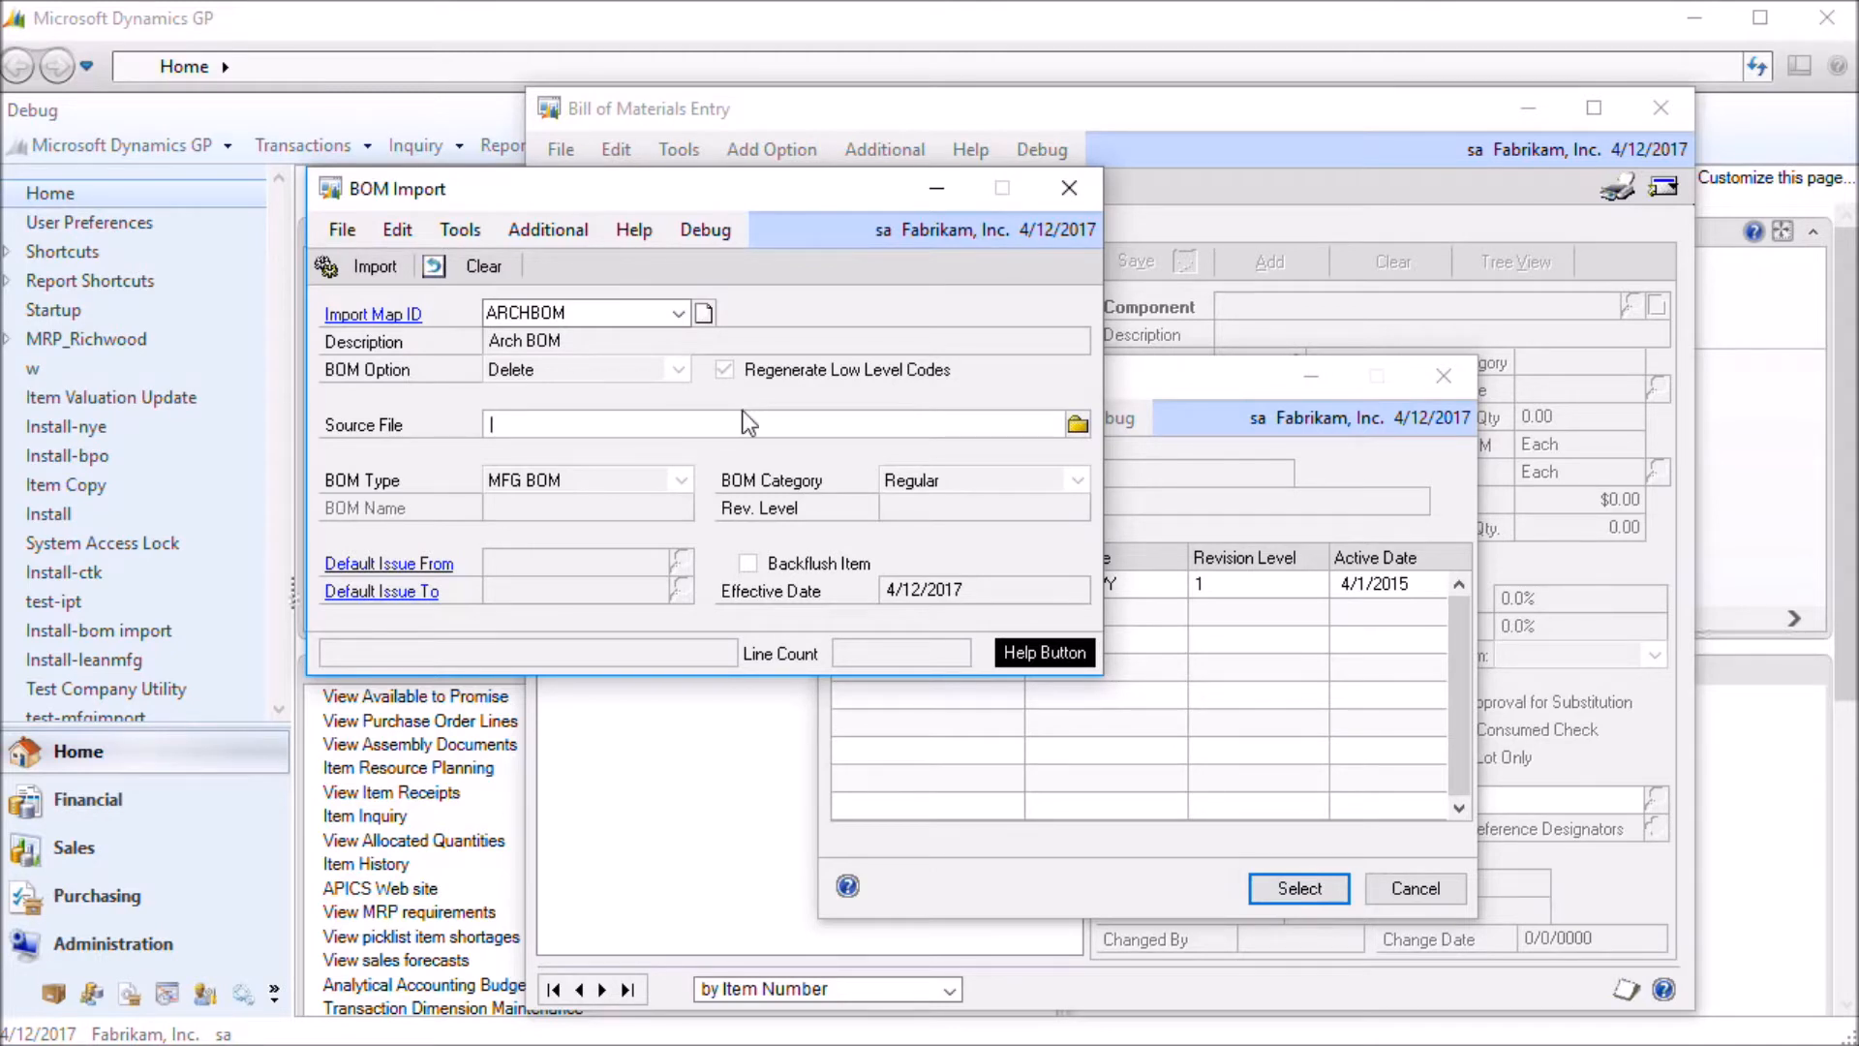
- Choose Test_ArchivedBOM.xlsx from the _Demo folder as the source file and run the import with the ARCHBOM map
click(1076, 428)
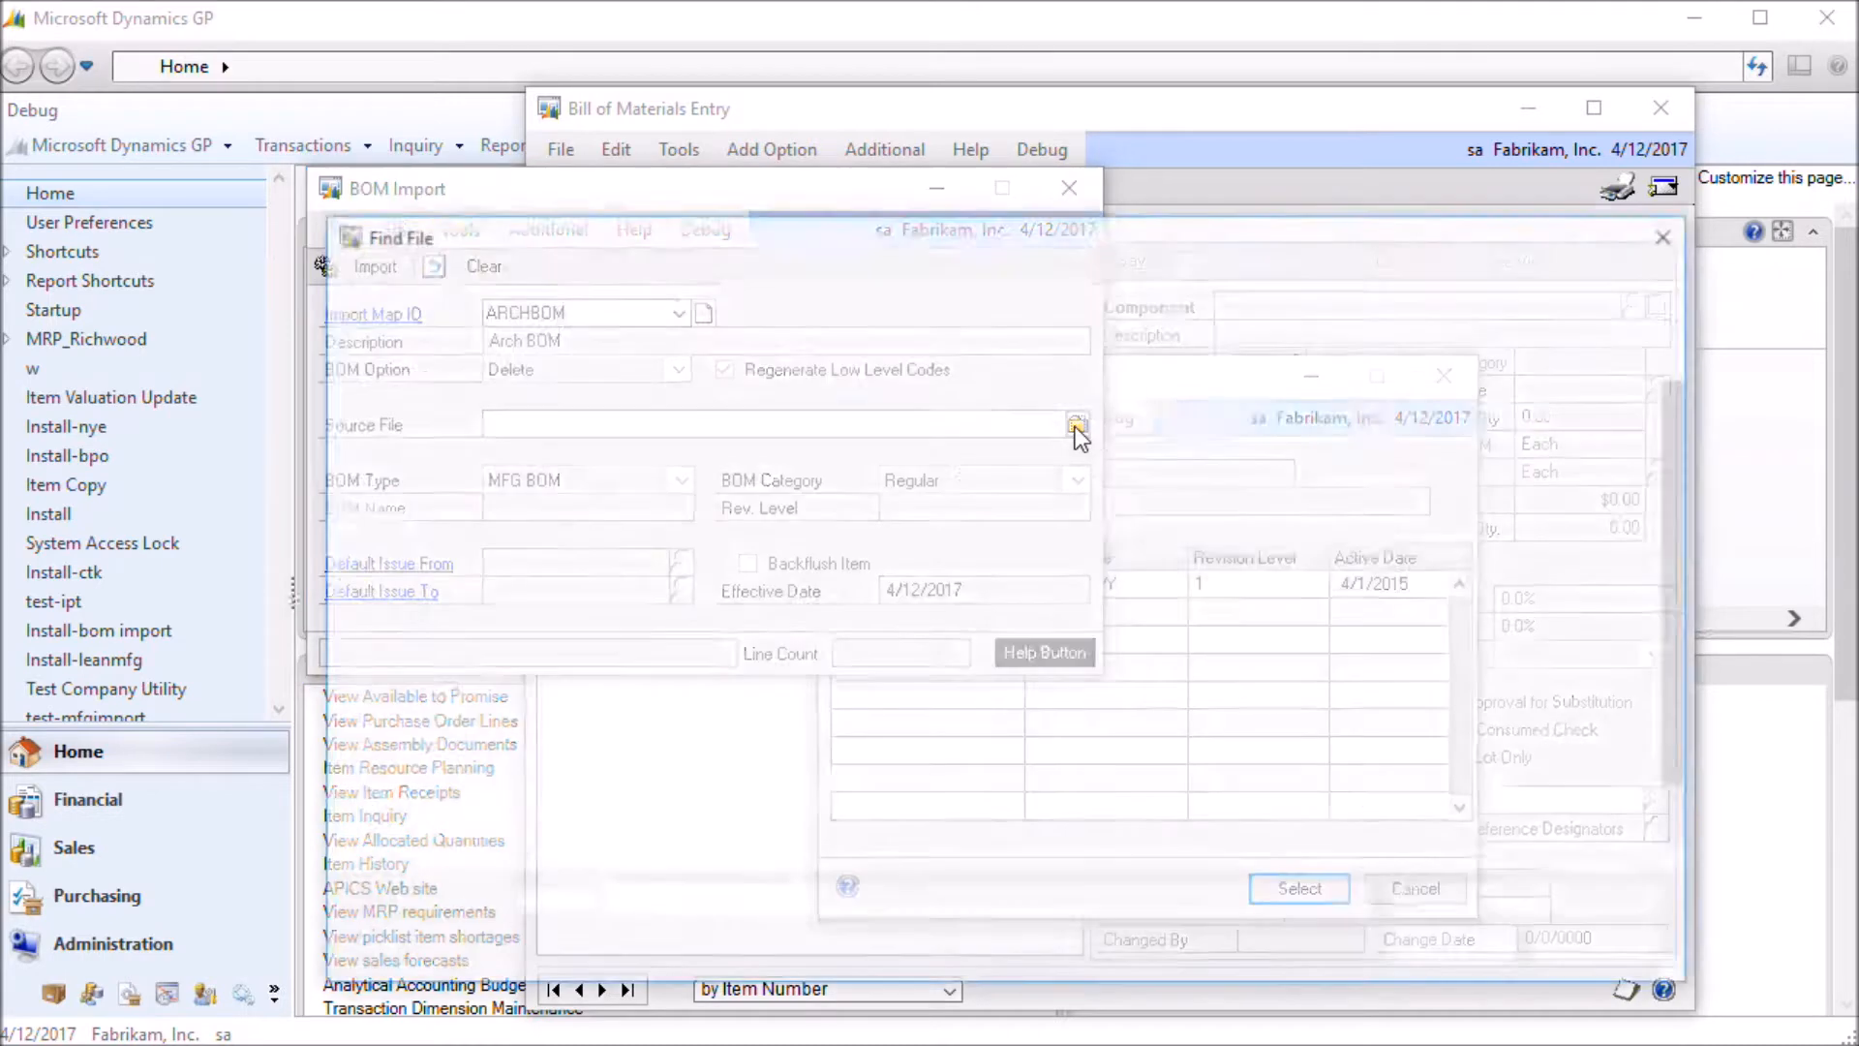
click(718, 474)
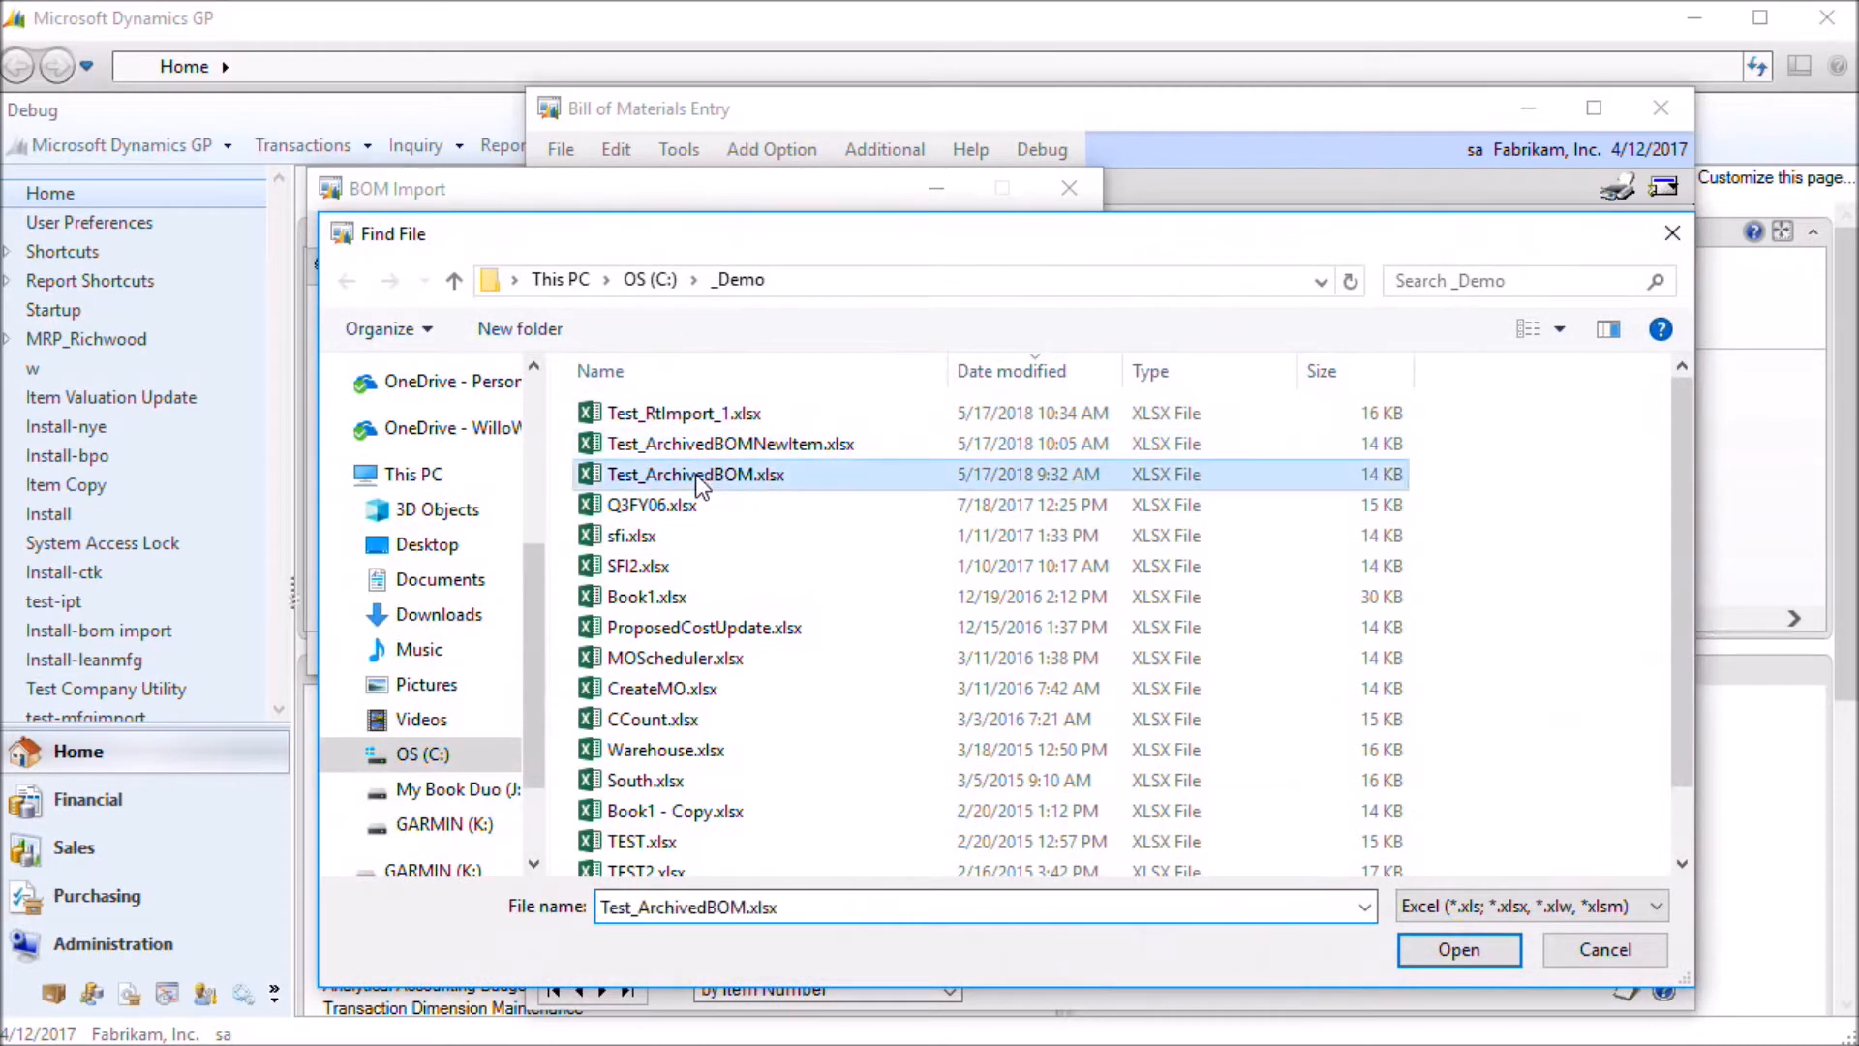
click(1442, 947)
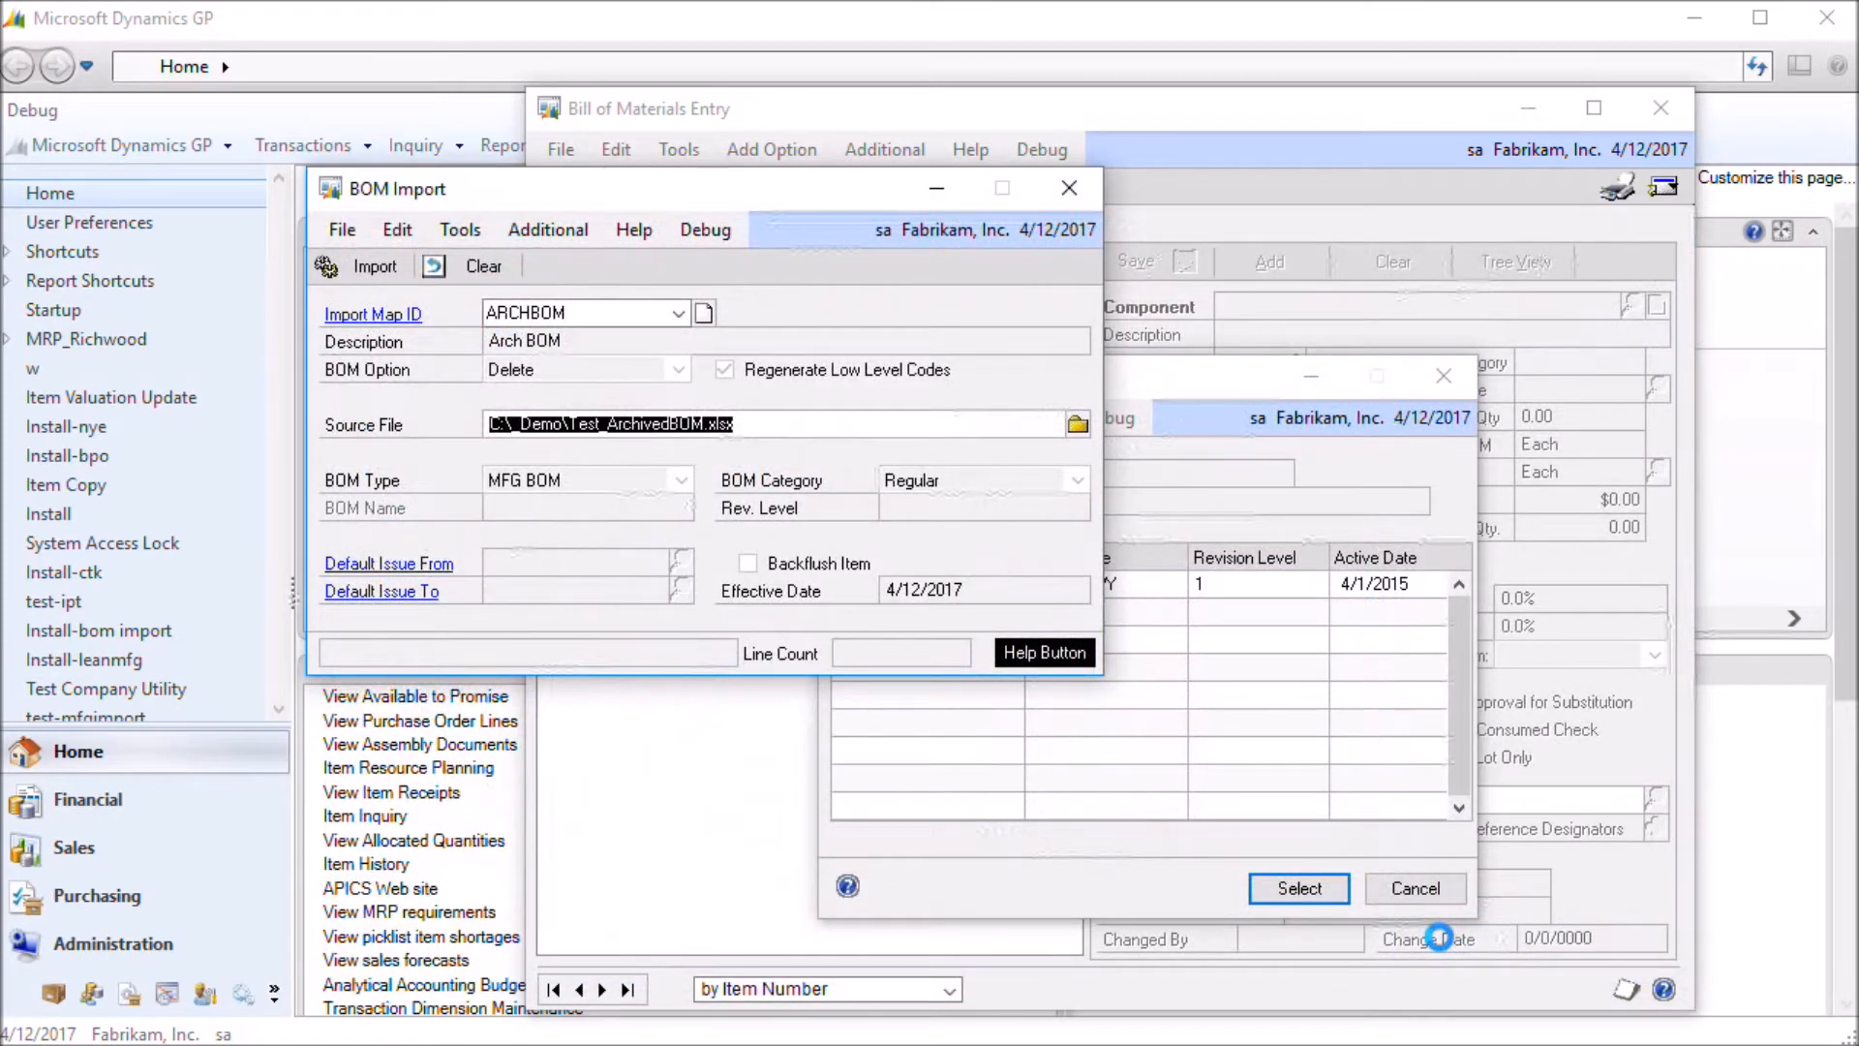
click(379, 270)
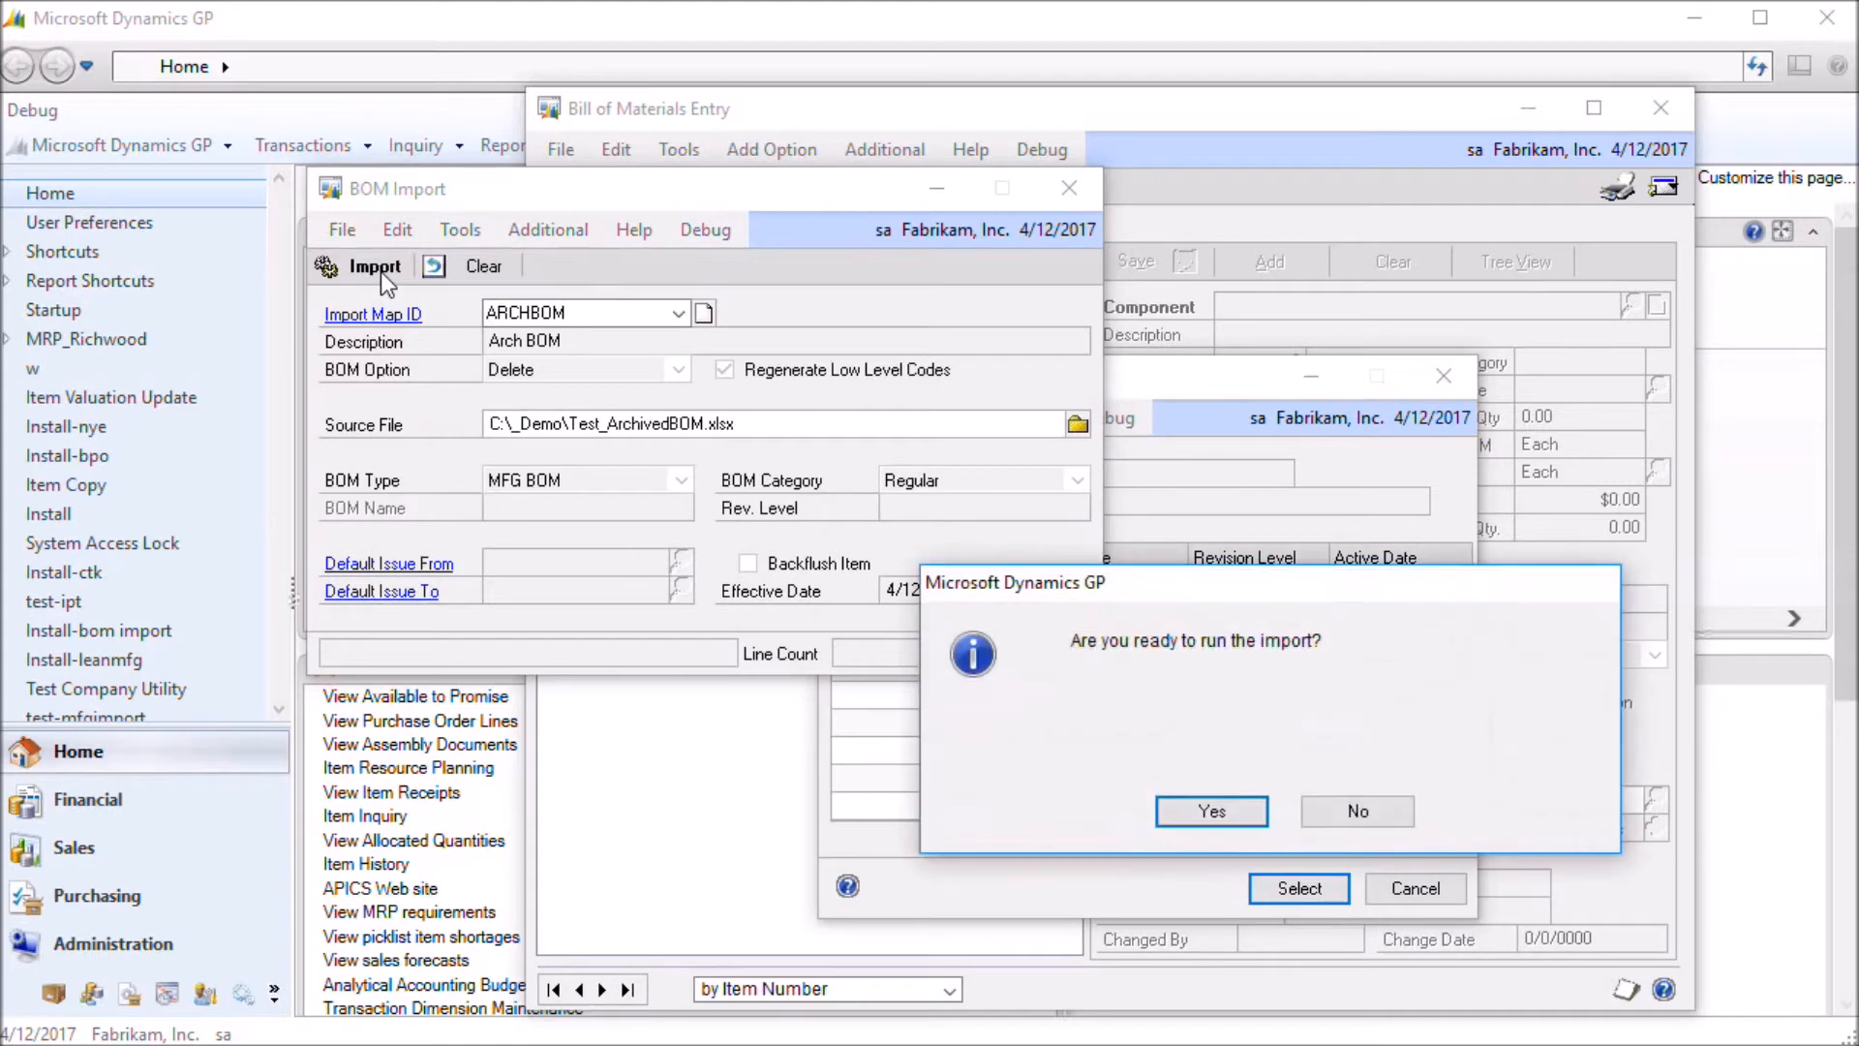
click(1209, 814)
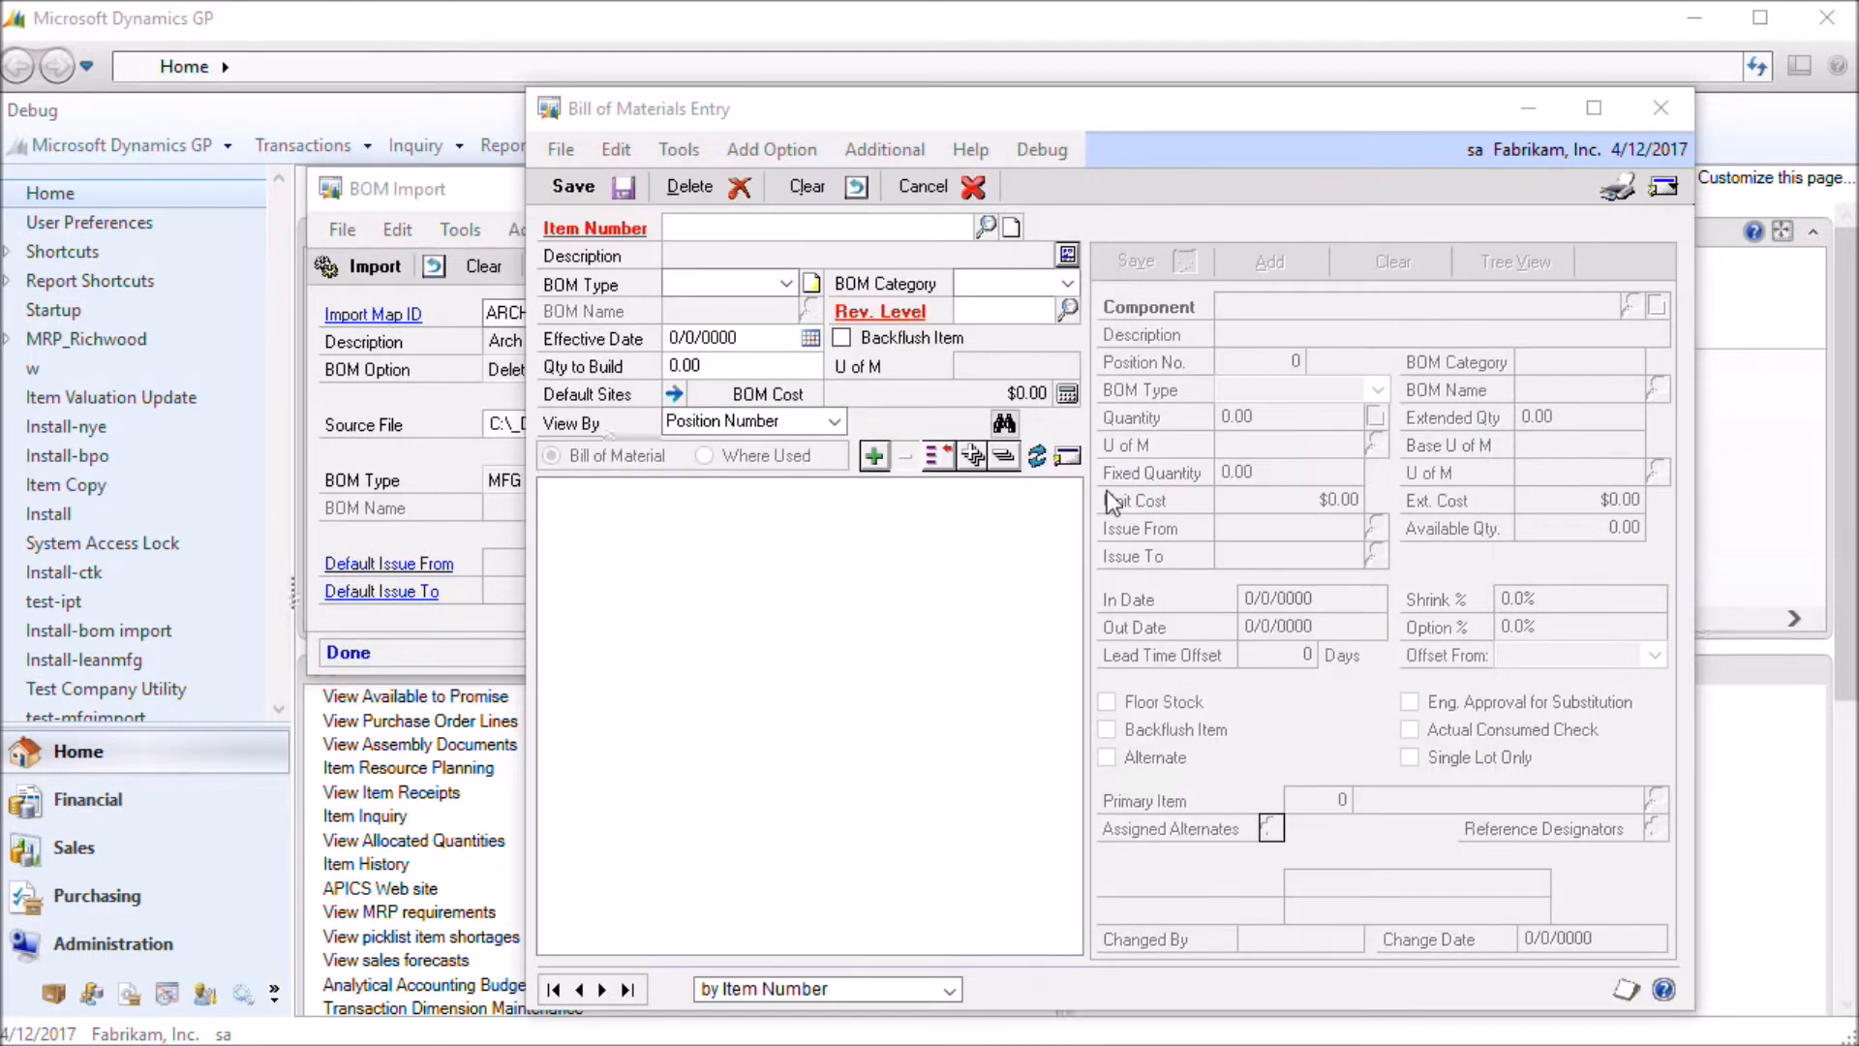
- Look up item 100XLG in Bill of Materials Entry and load its ARCH. BOM named TEST1
click(868, 263)
text(1)
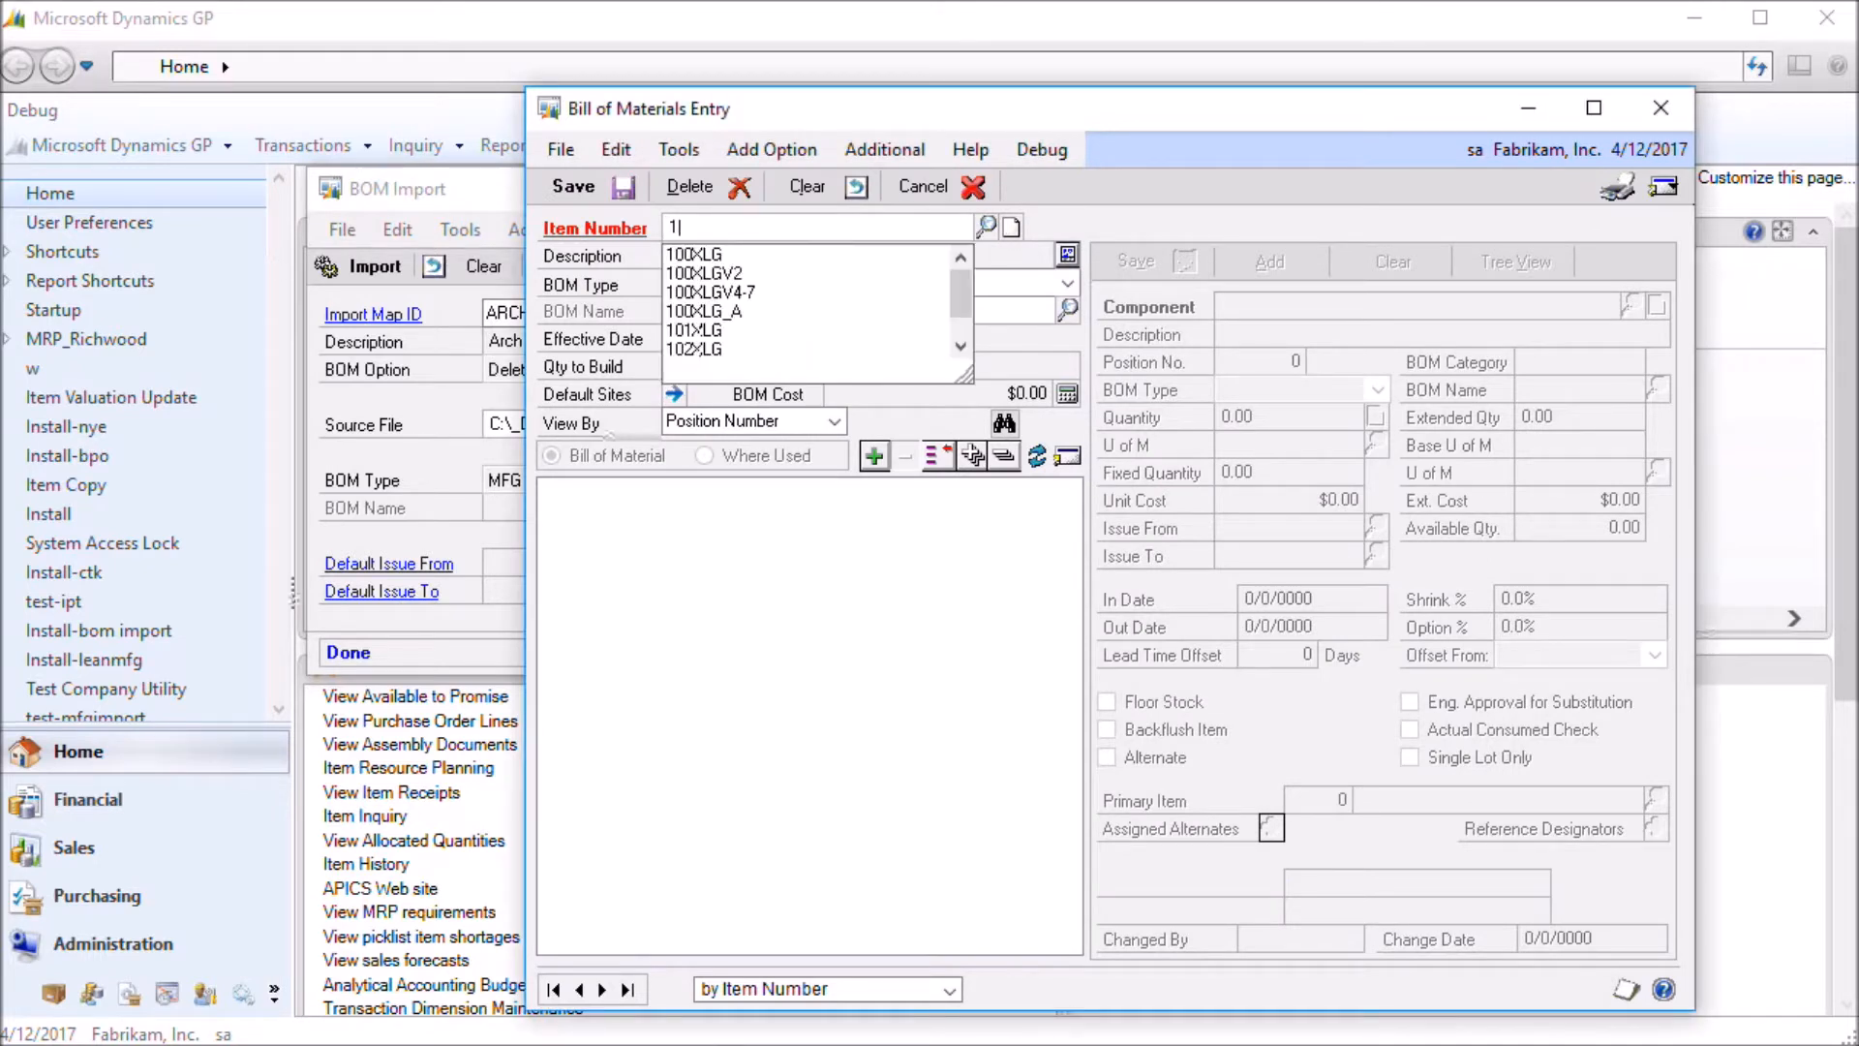
text(00XLG)
key(Tab)
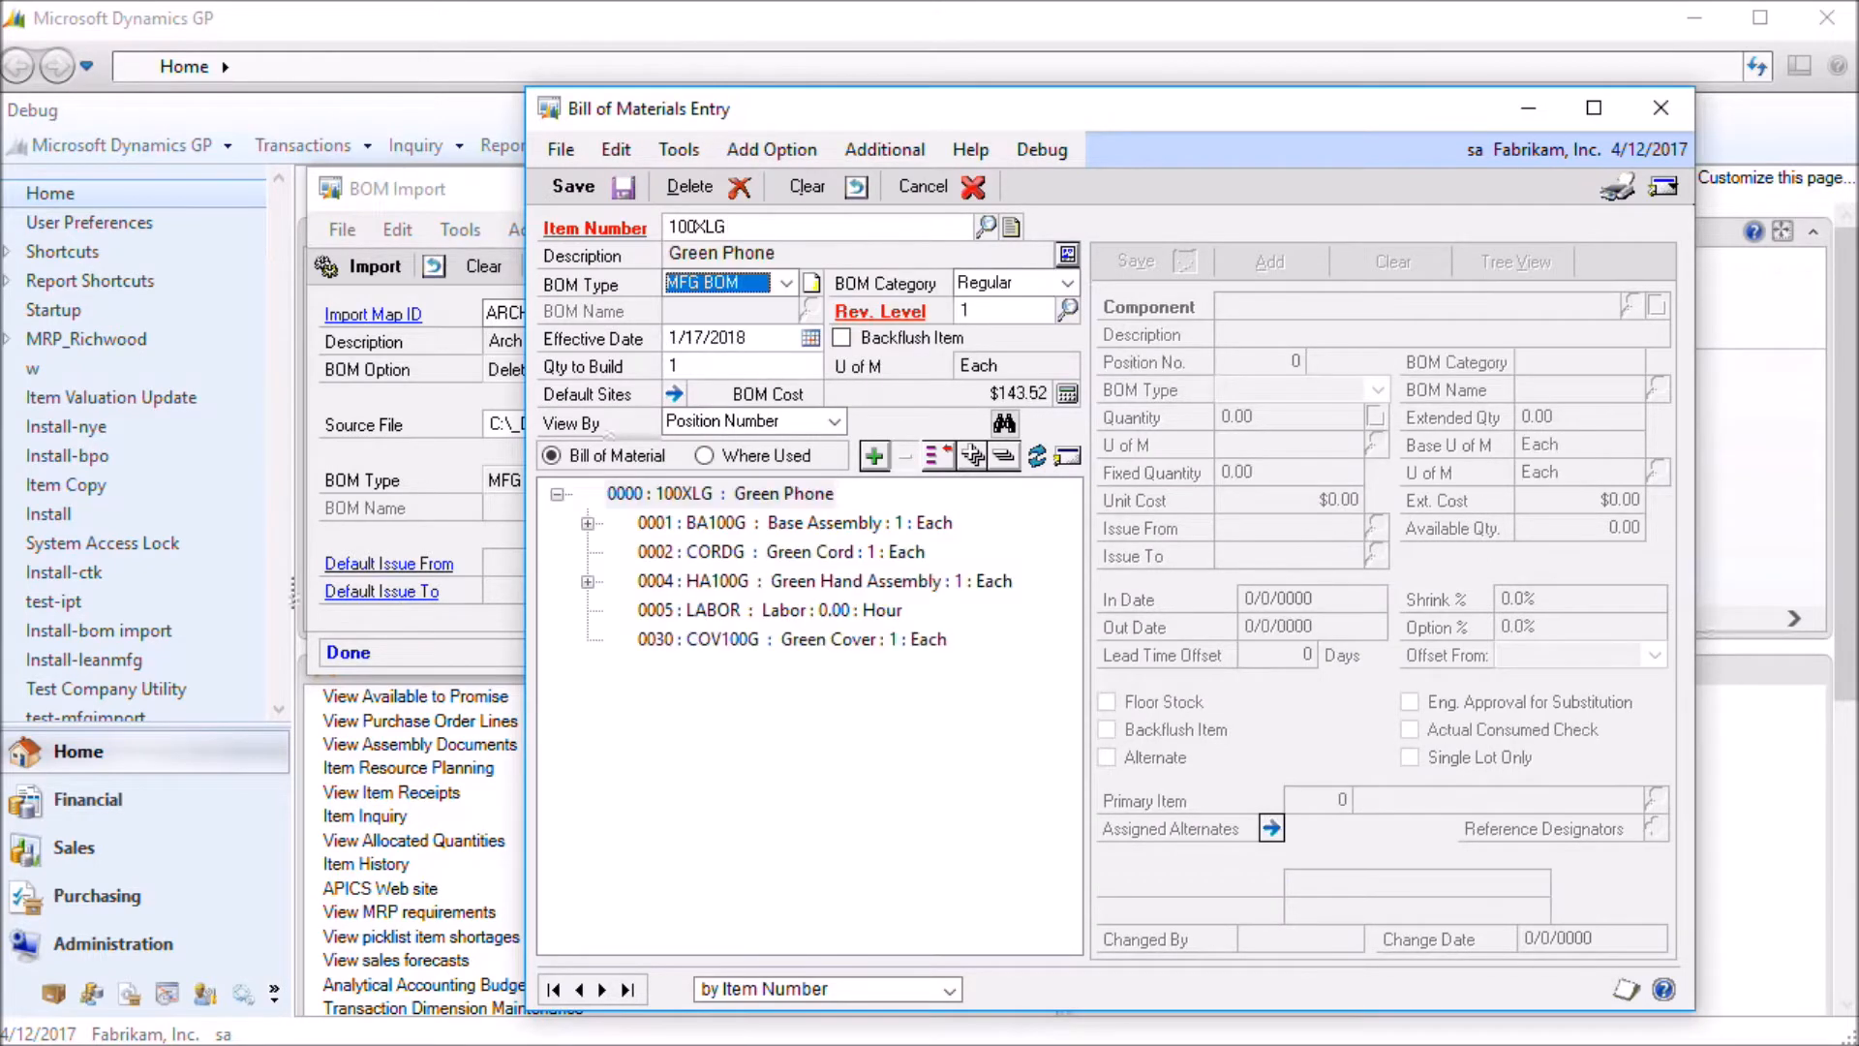
click(786, 283)
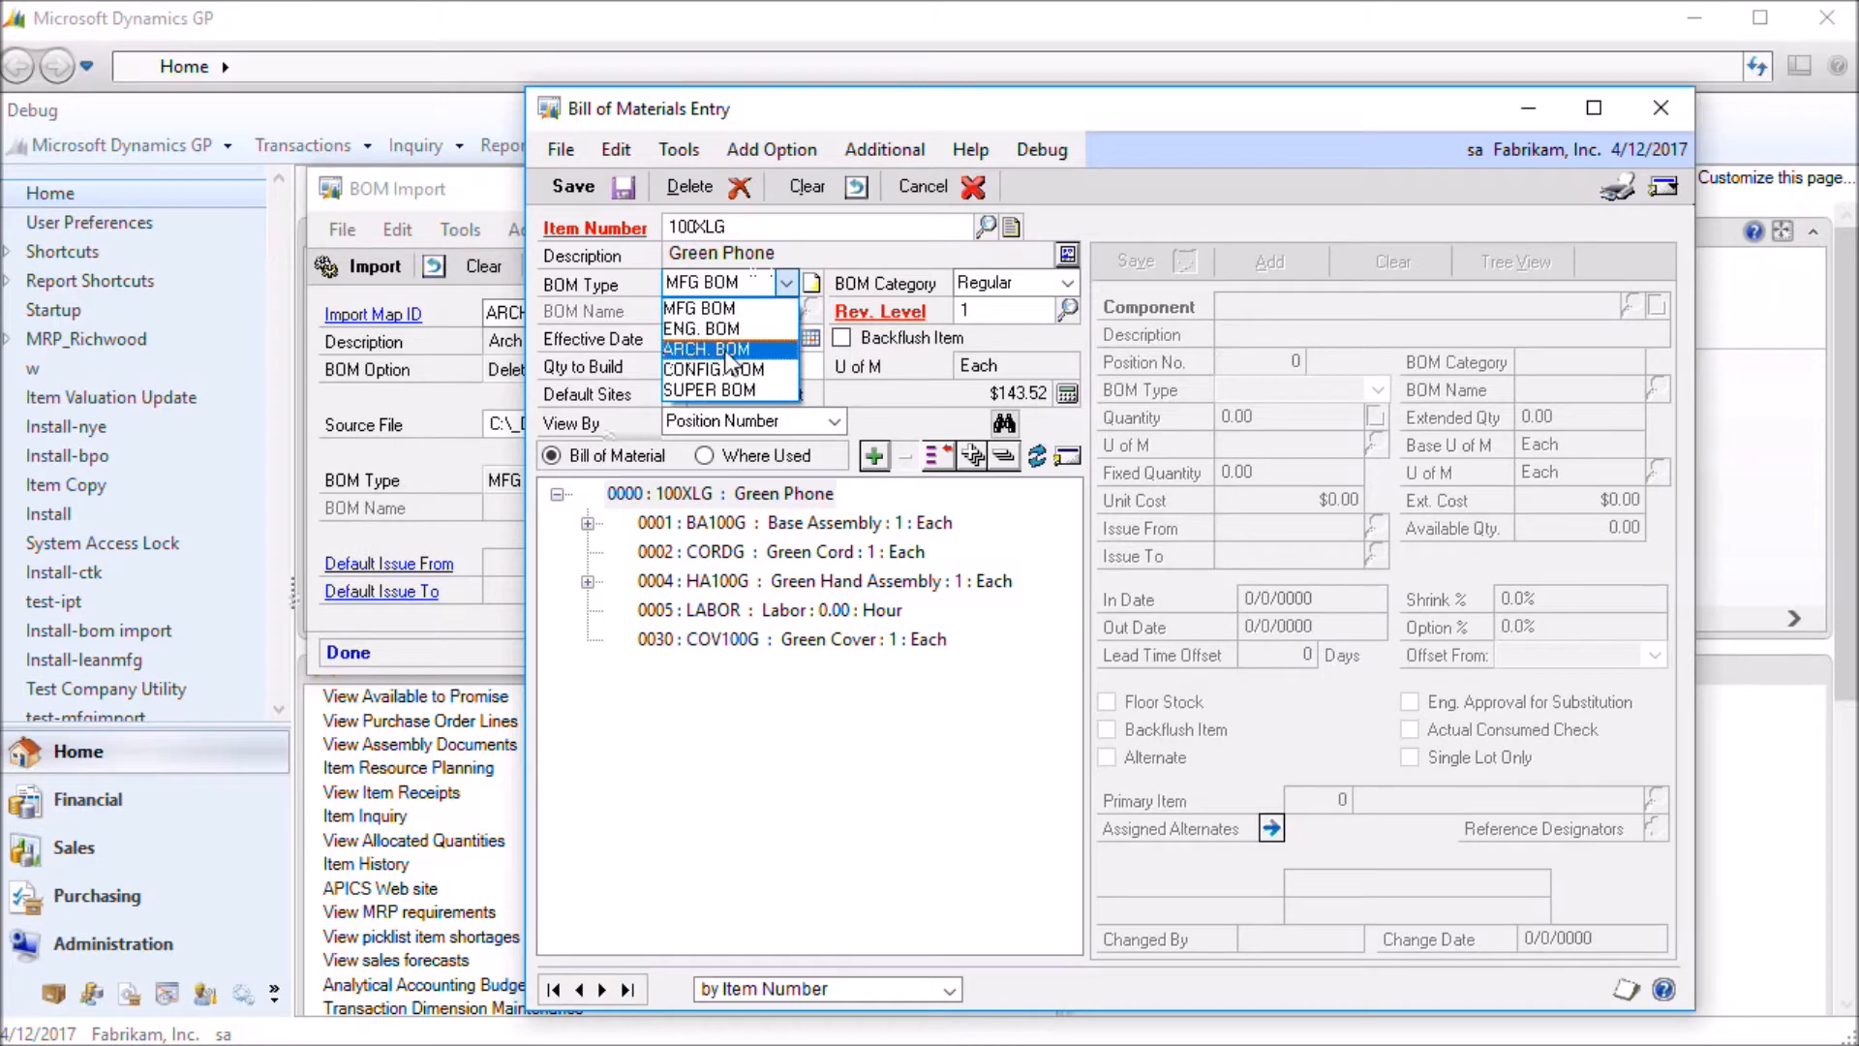
click(800, 337)
click(812, 310)
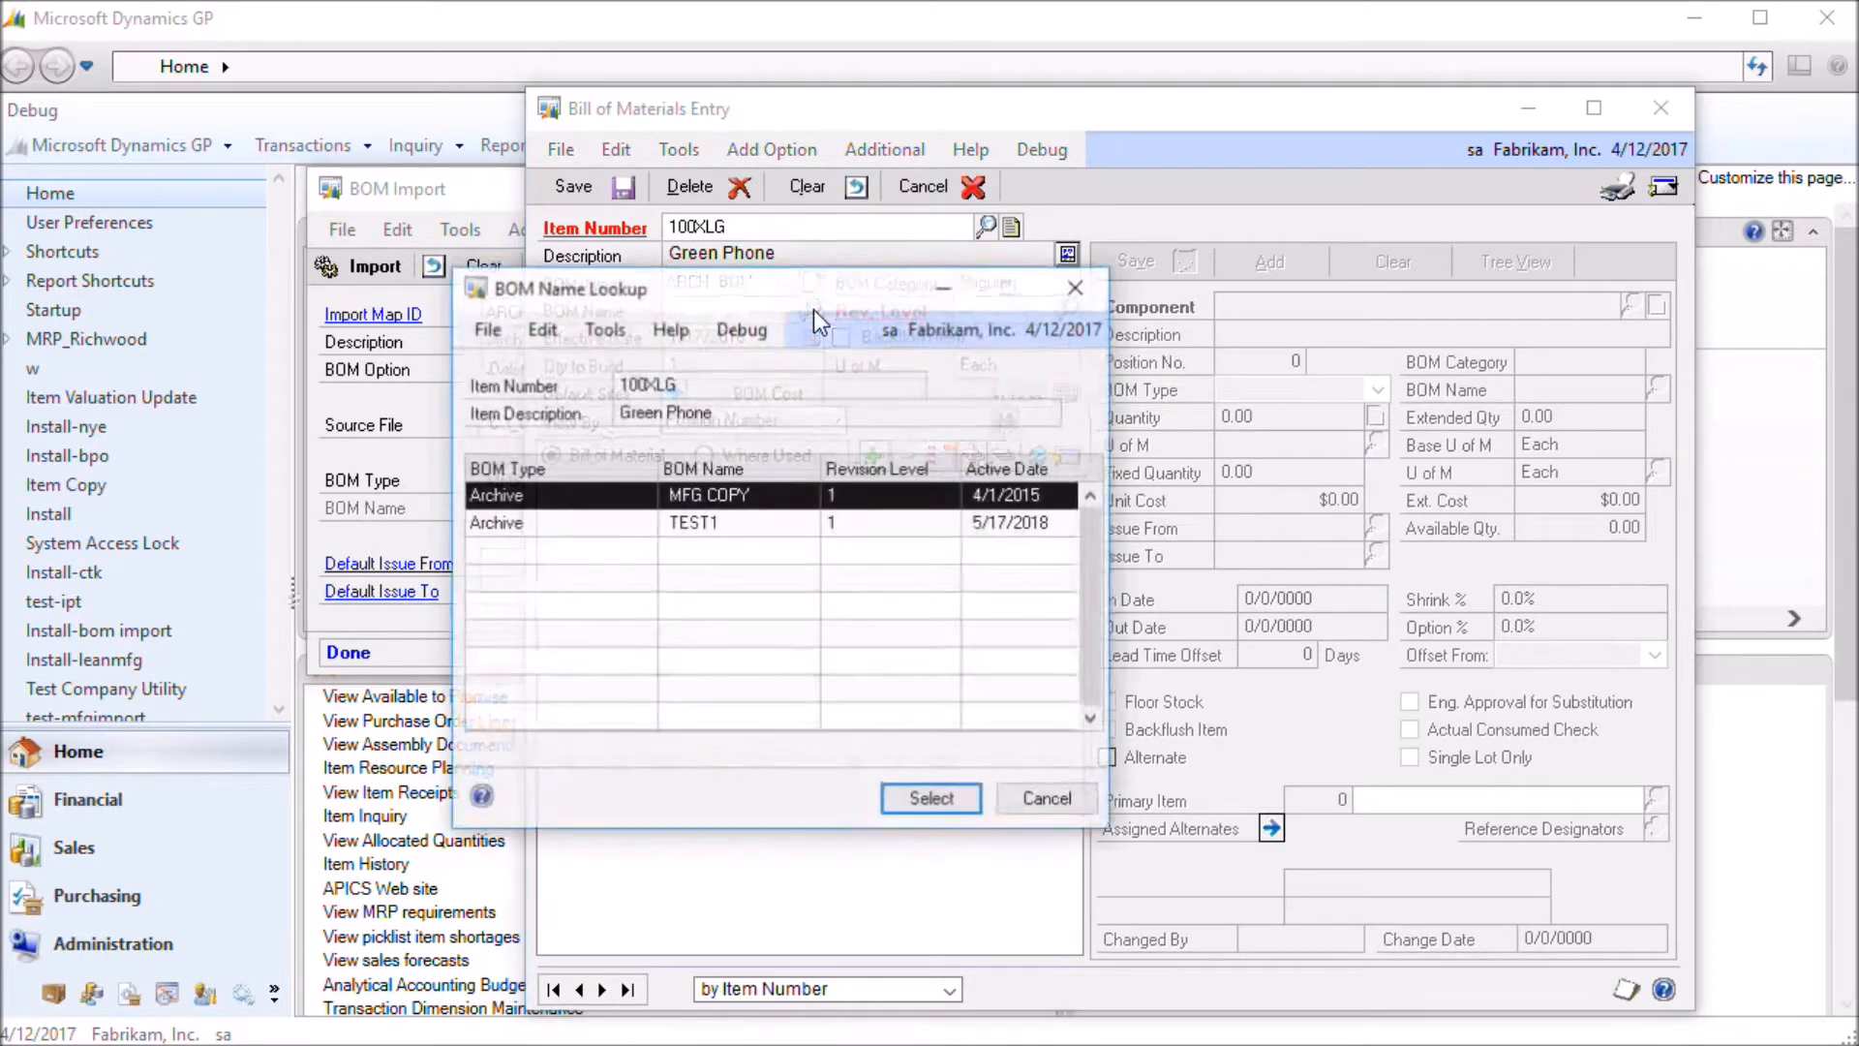
double_click(711, 520)
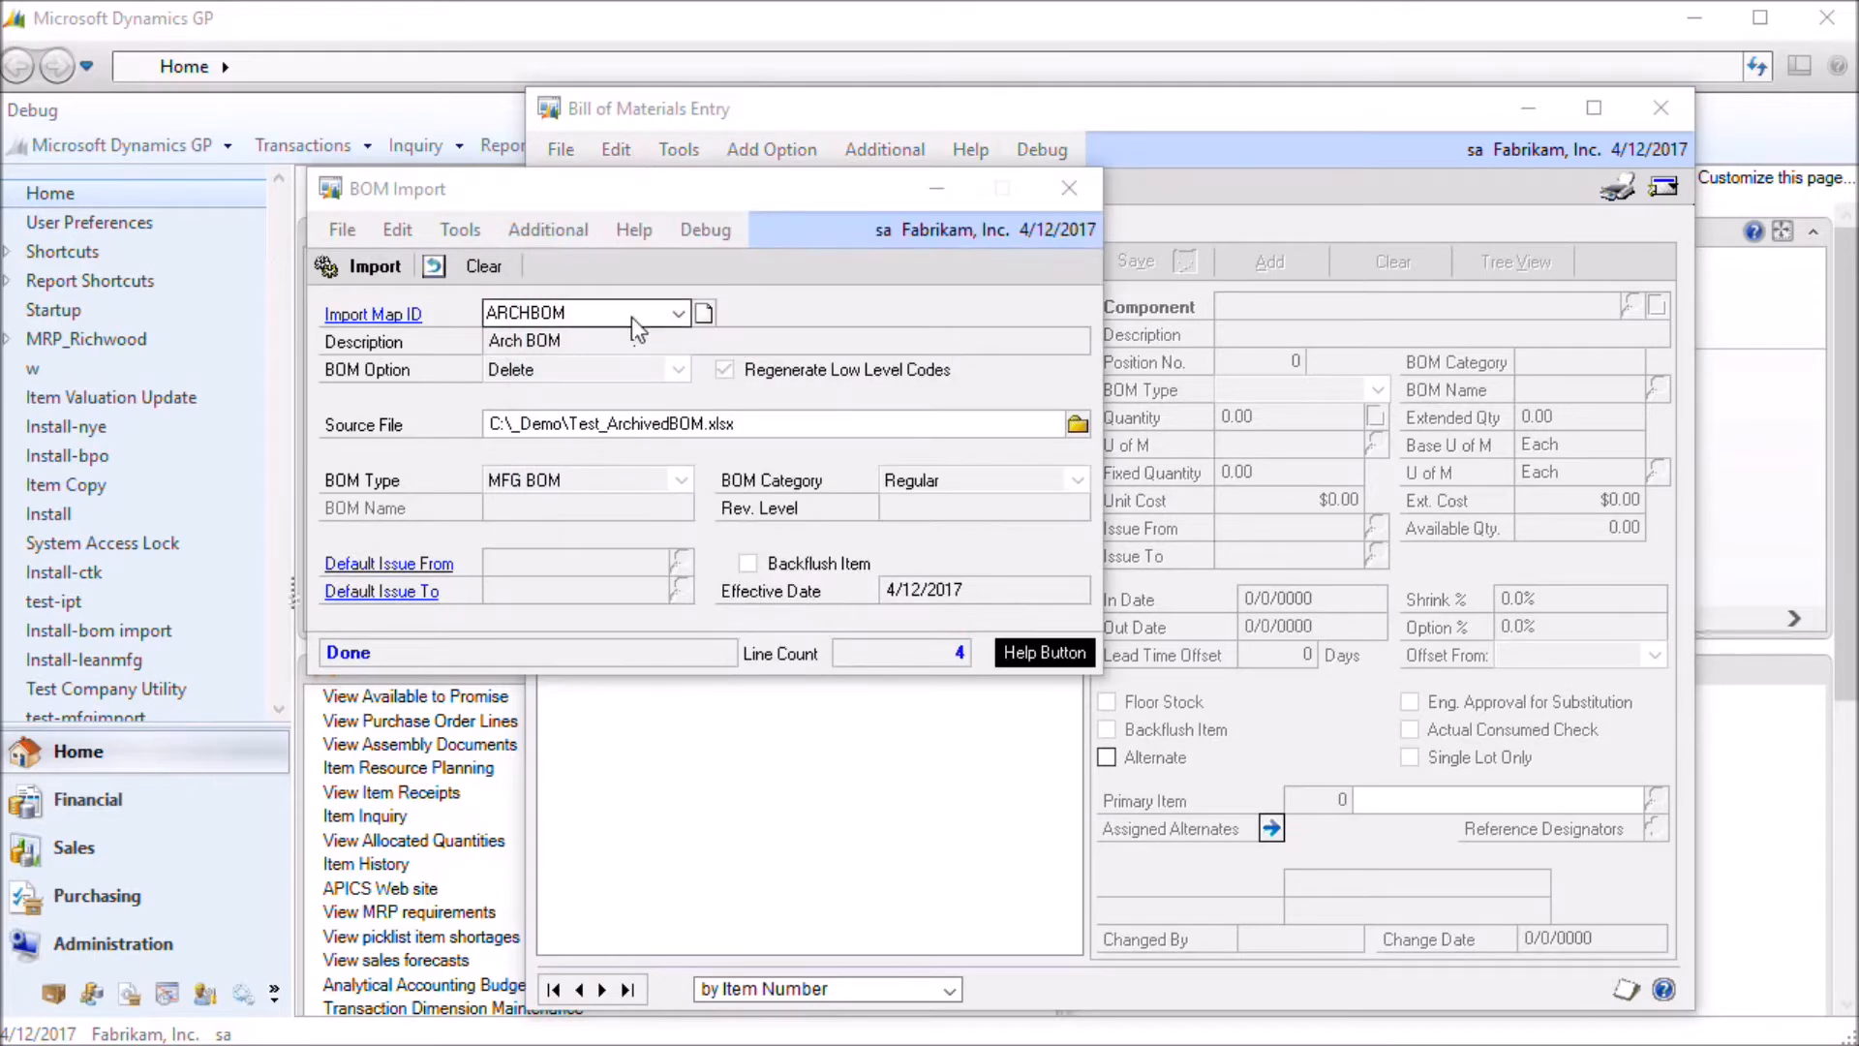
- Open the ARCHBOM import map and look through its BOM line fields and BOM header fields
click(824, 304)
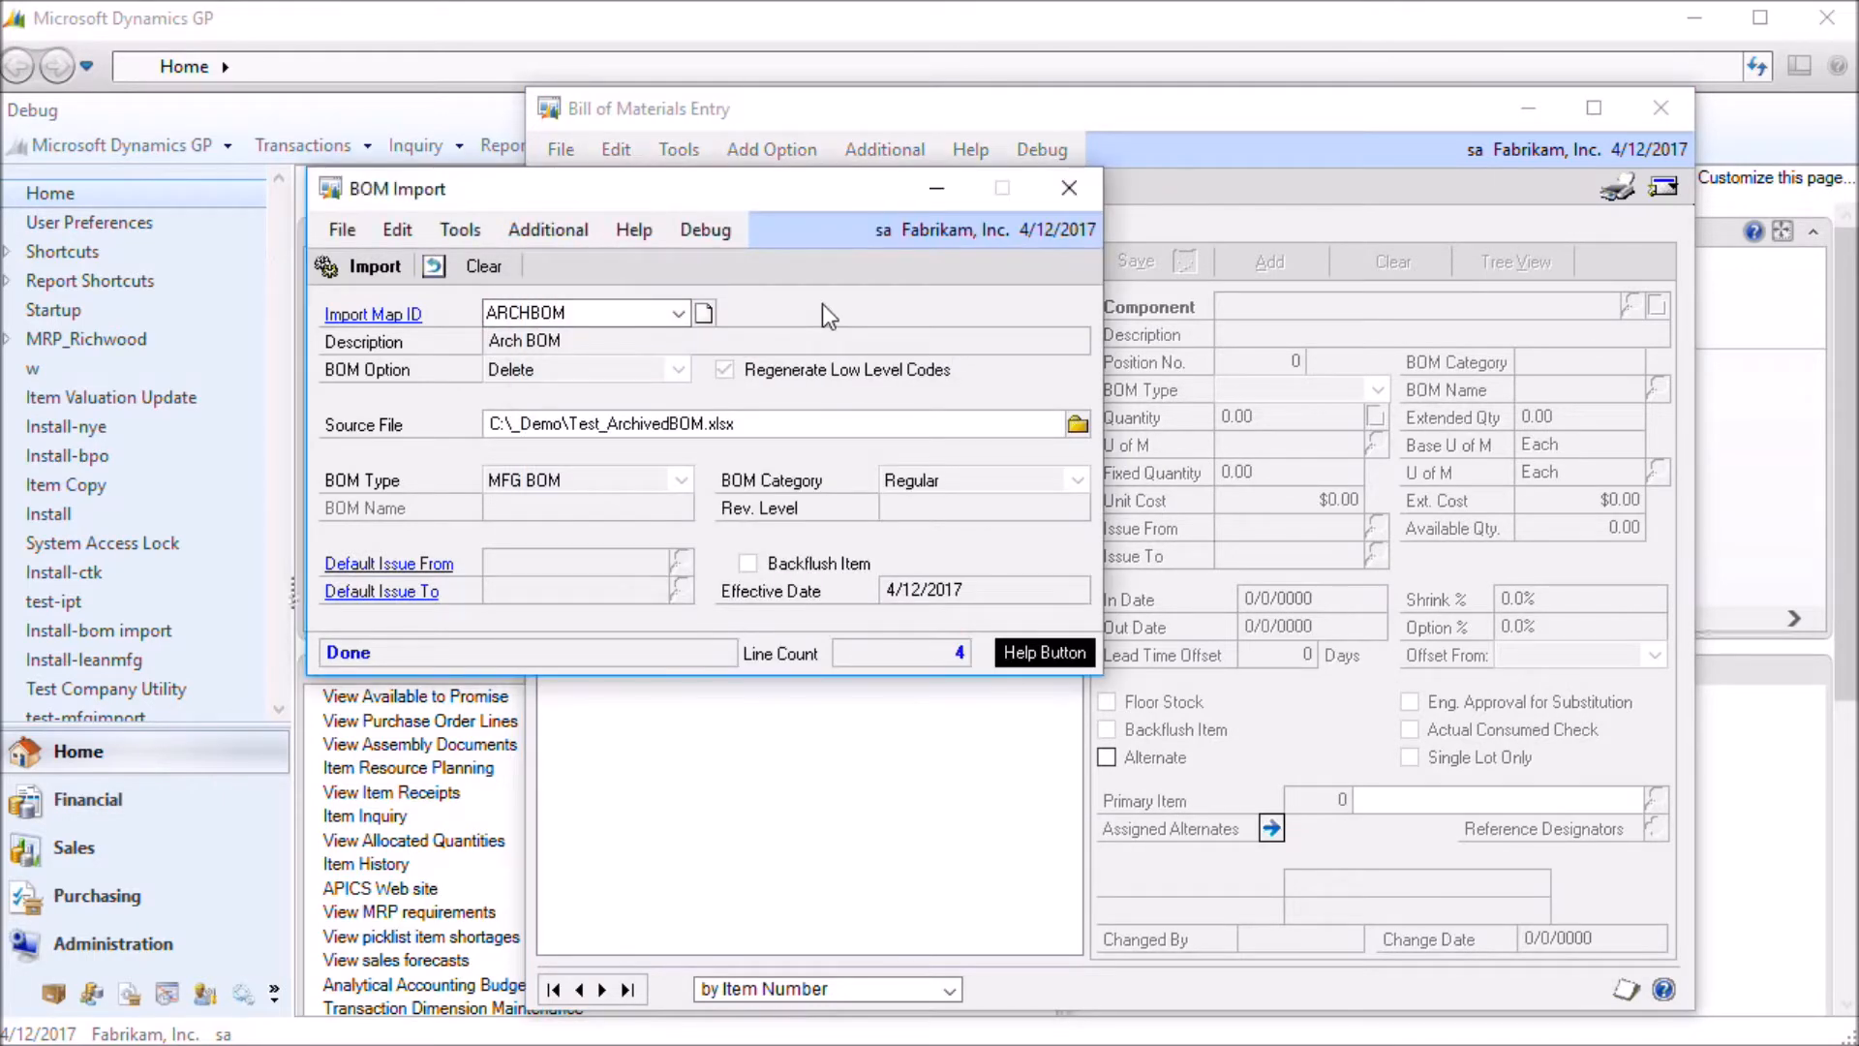
click(387, 315)
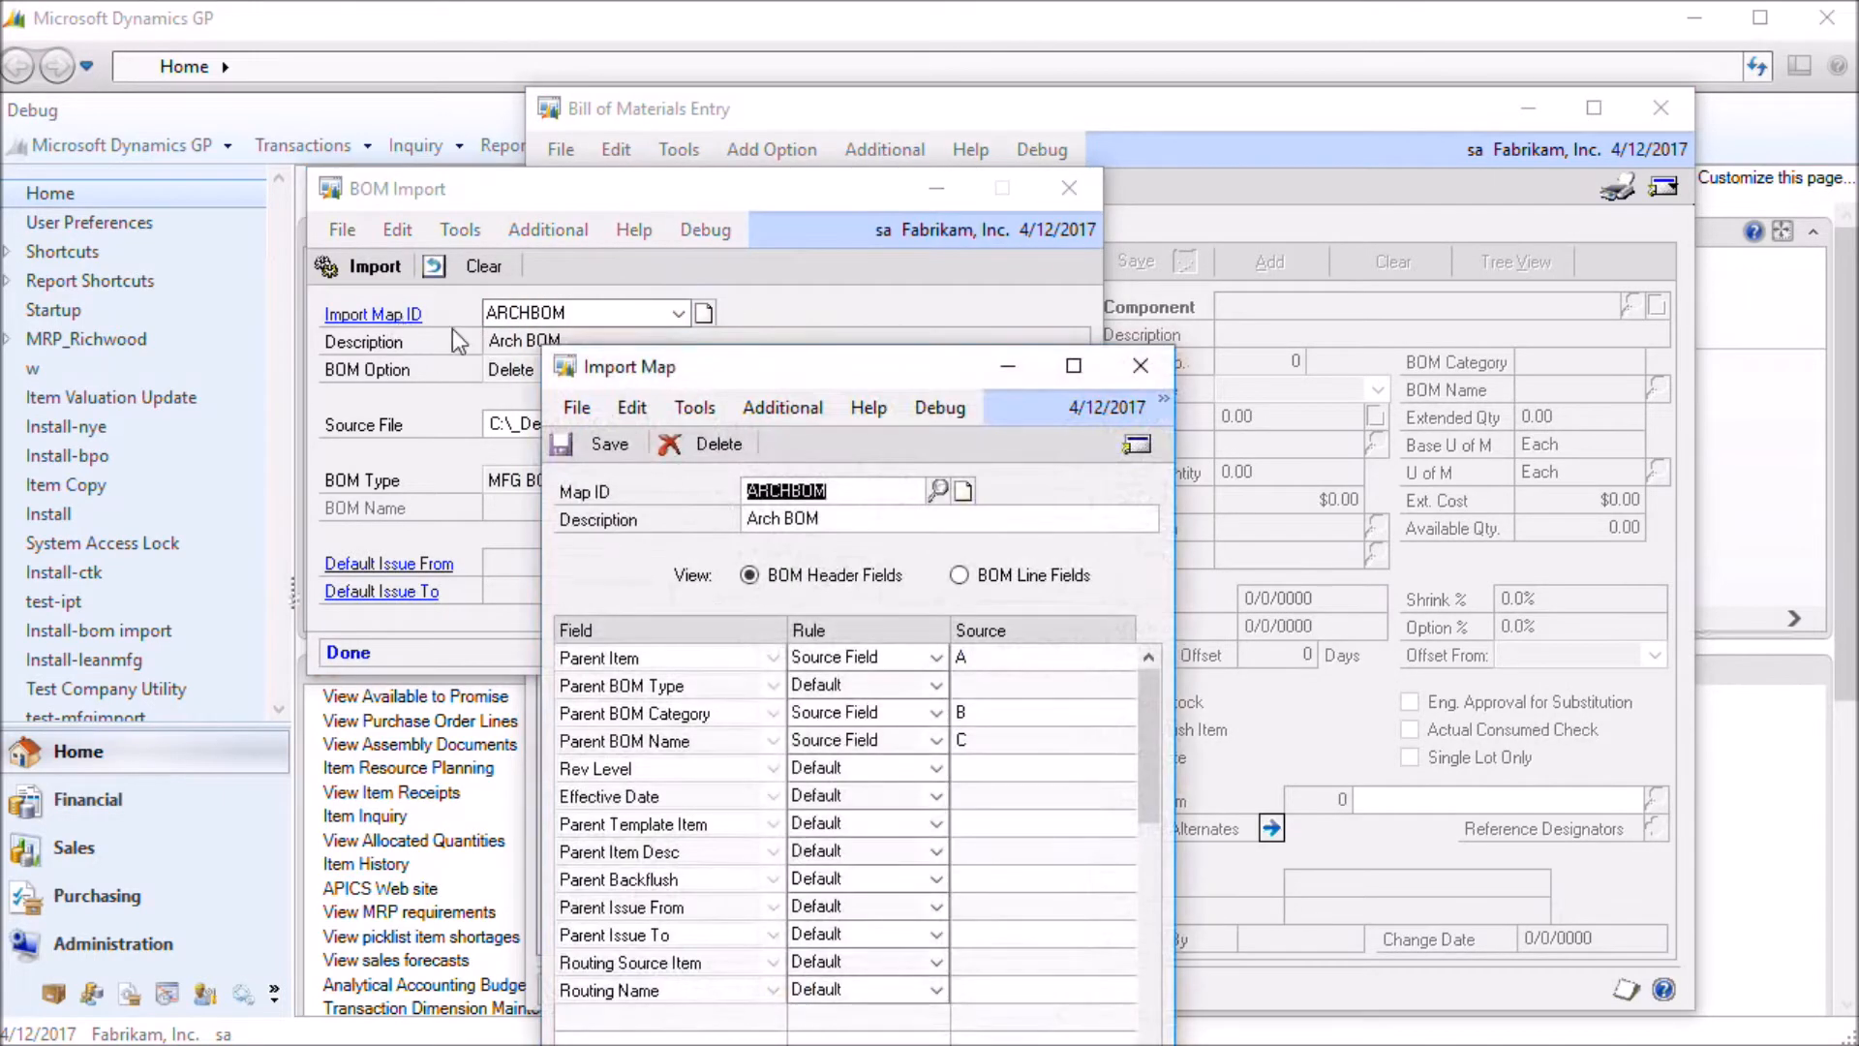
drag(697, 363, 693, 147)
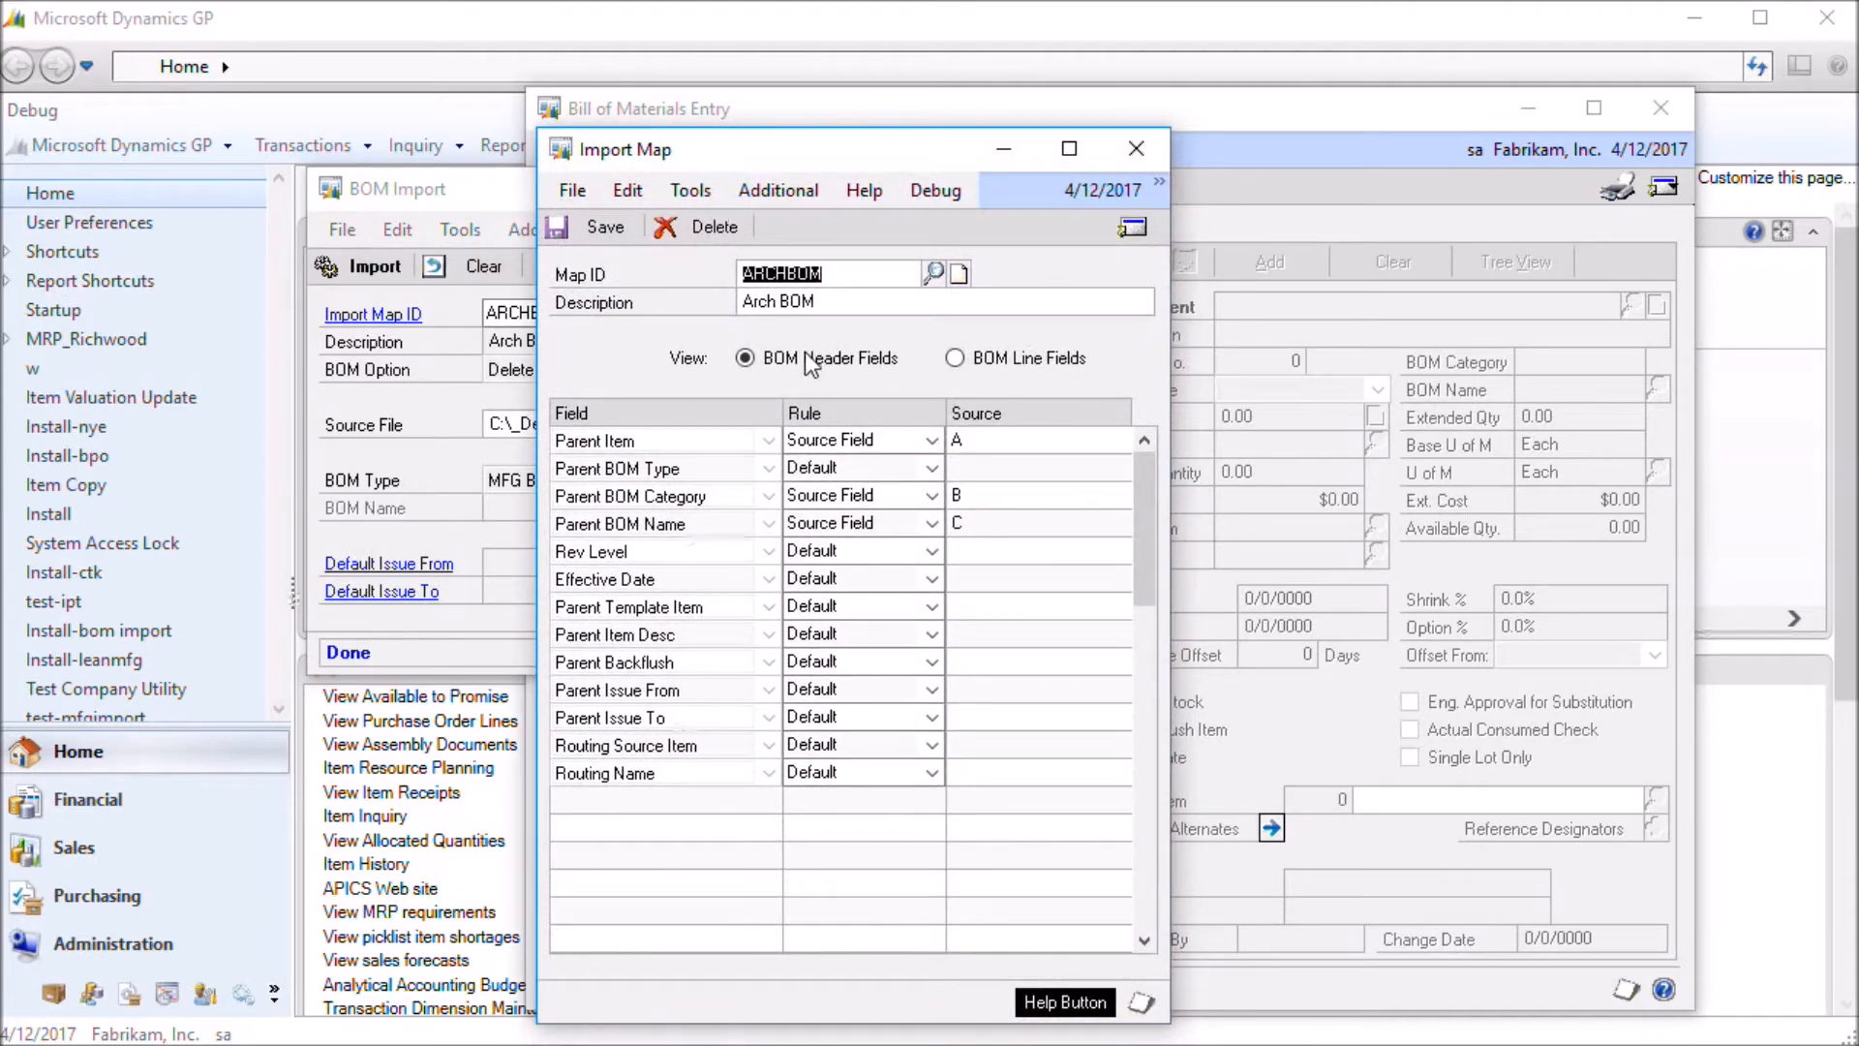
click(959, 357)
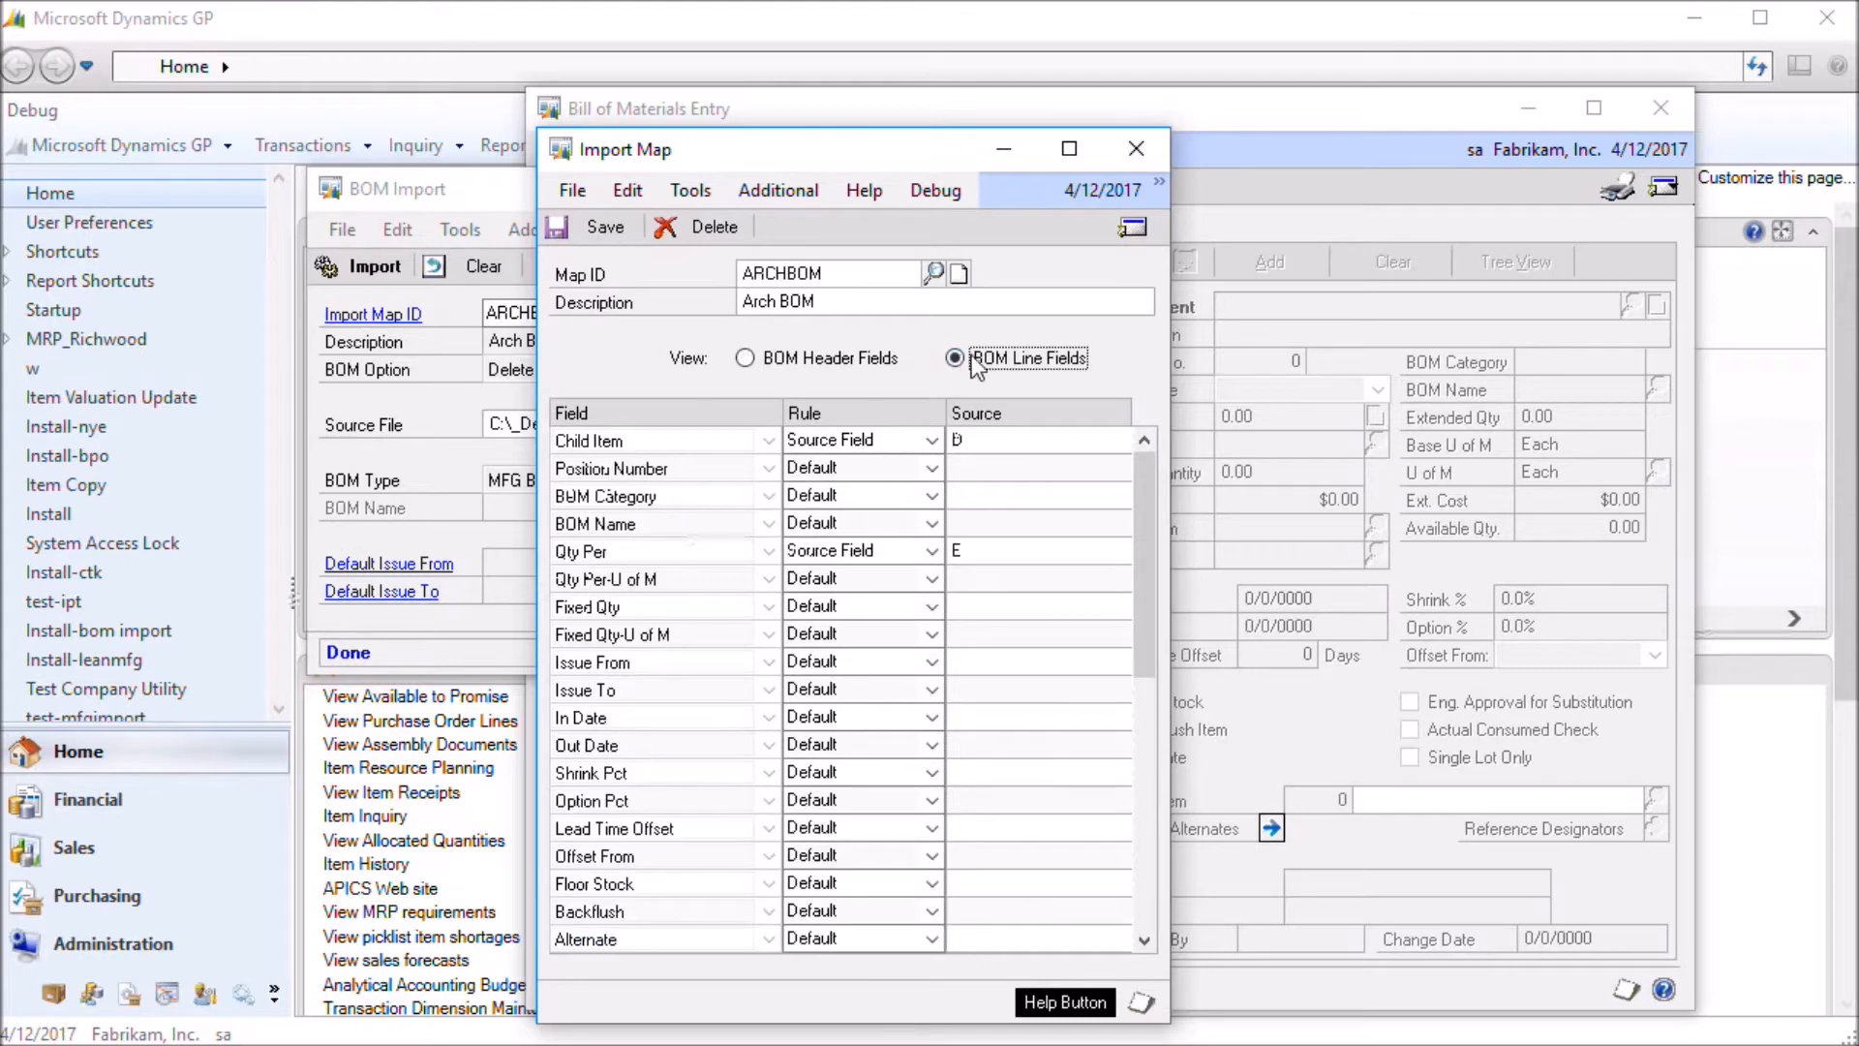
click(857, 358)
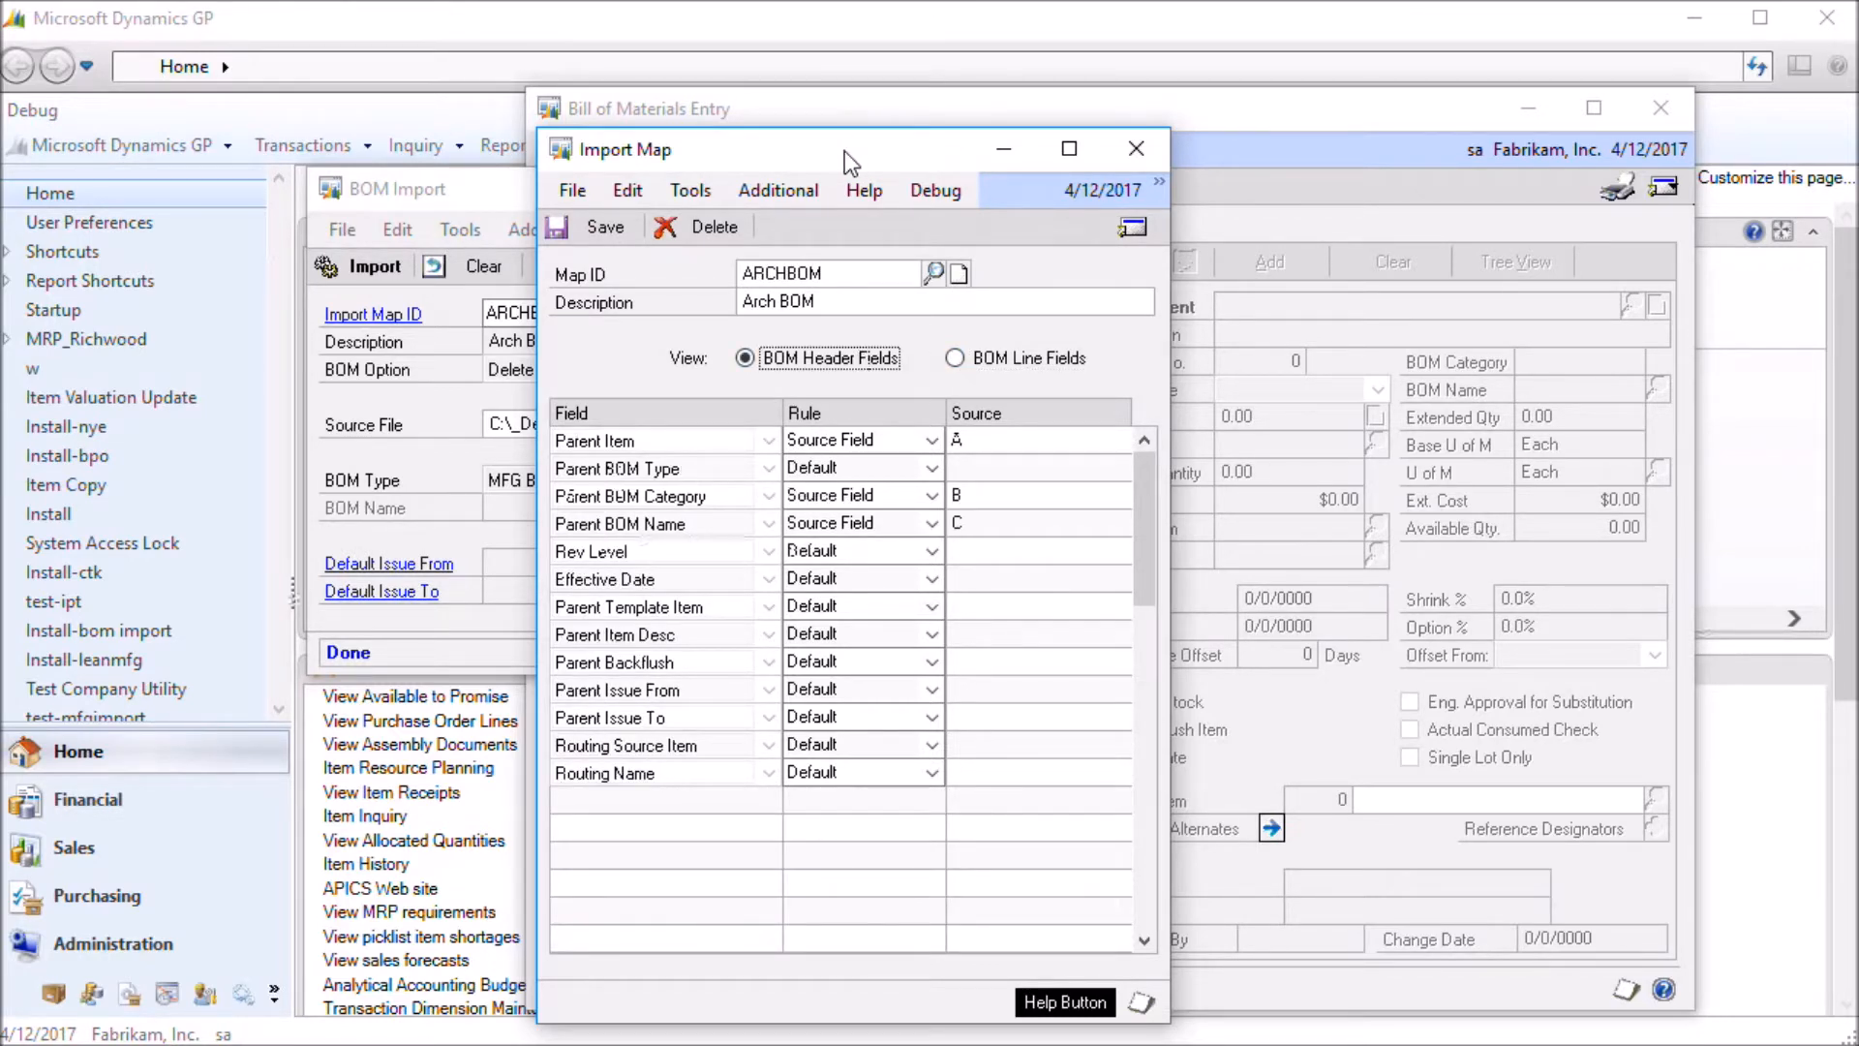
- Place the import map and Bill of Materials Entry side by side, and check the BOM's default issue sites
drag(844, 151, 659, 128)
click(990, 116)
drag(990, 116, 1214, 107)
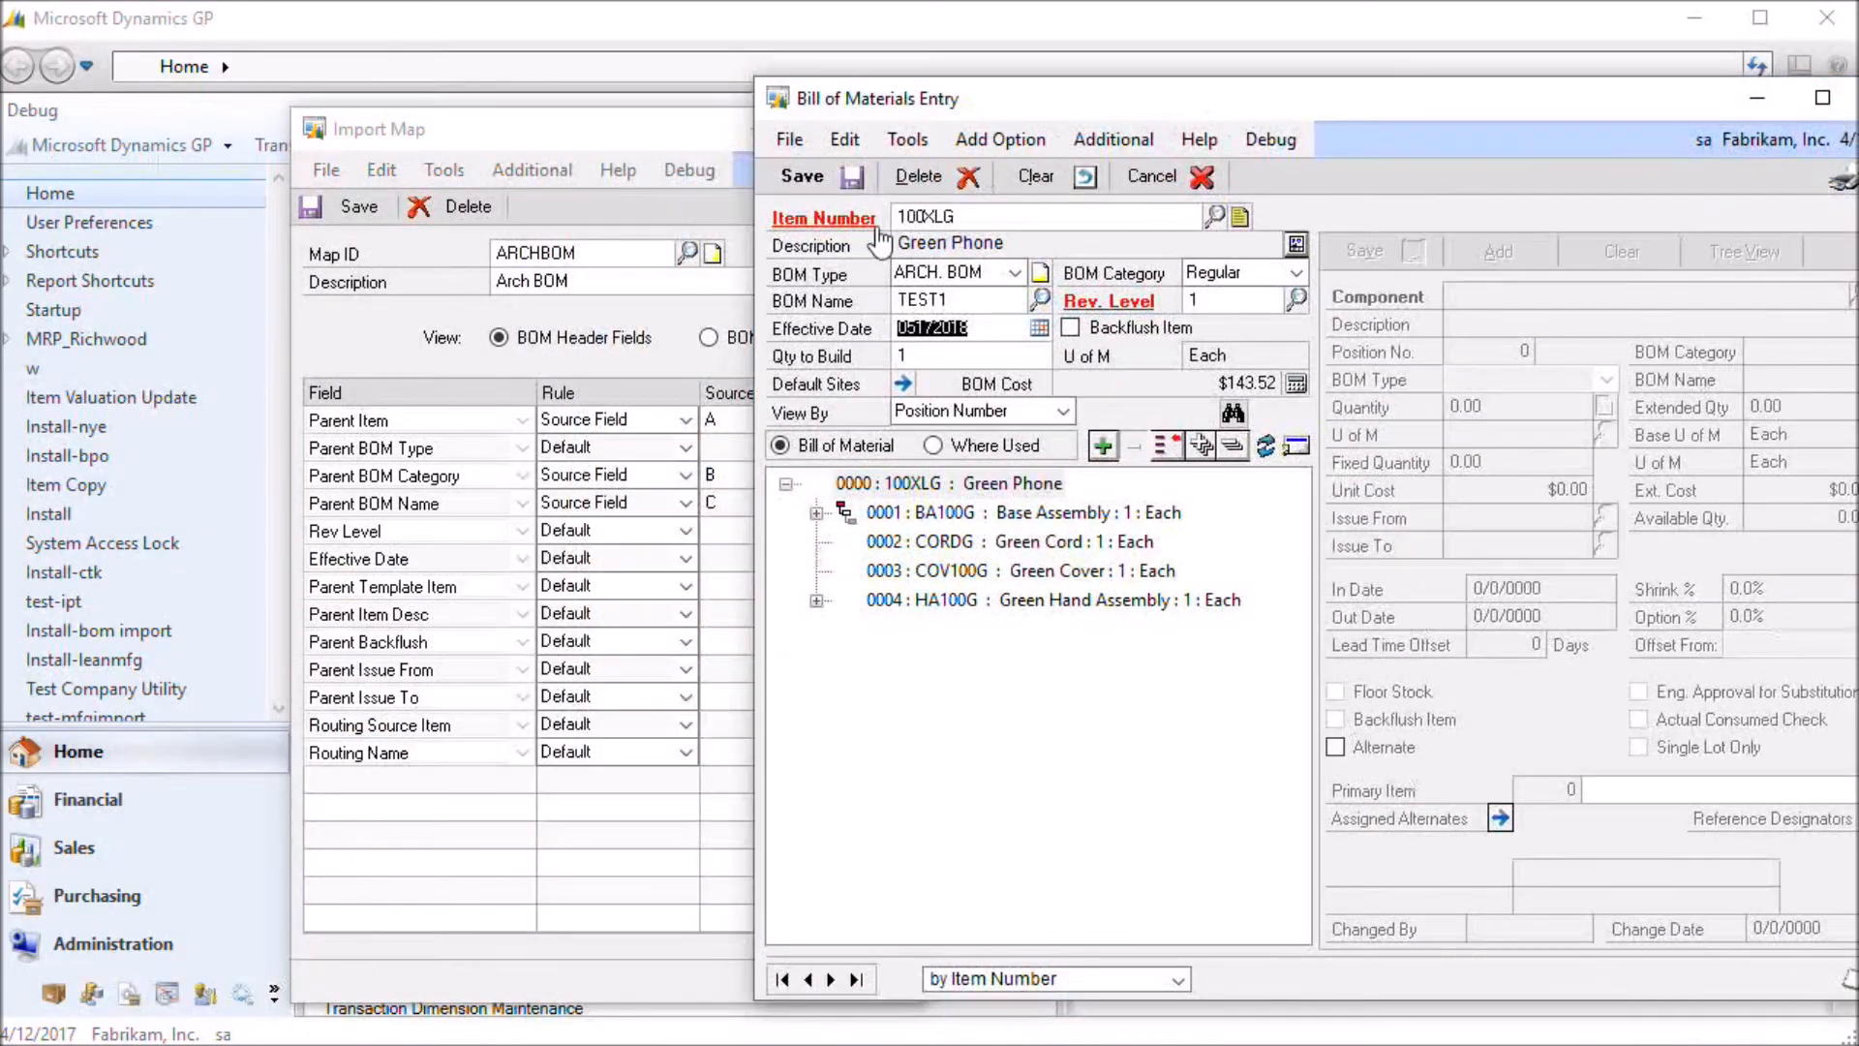
click(904, 383)
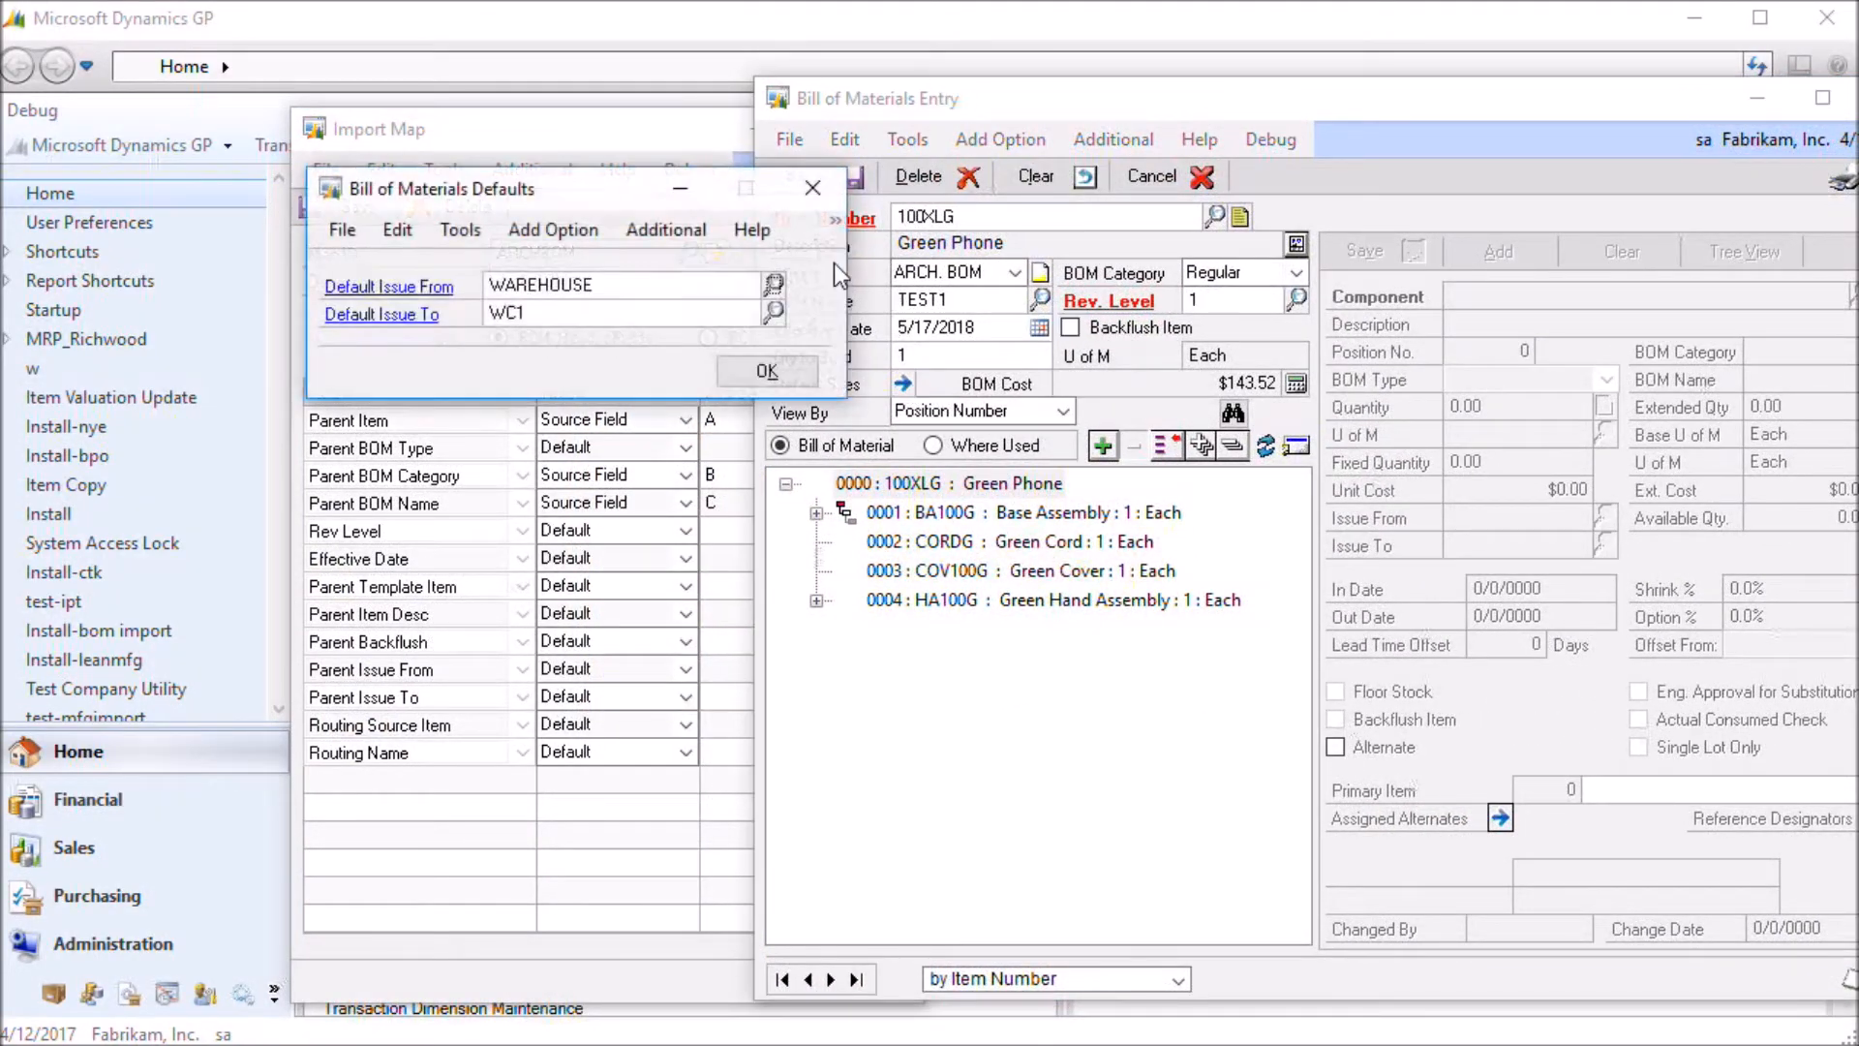
click(811, 188)
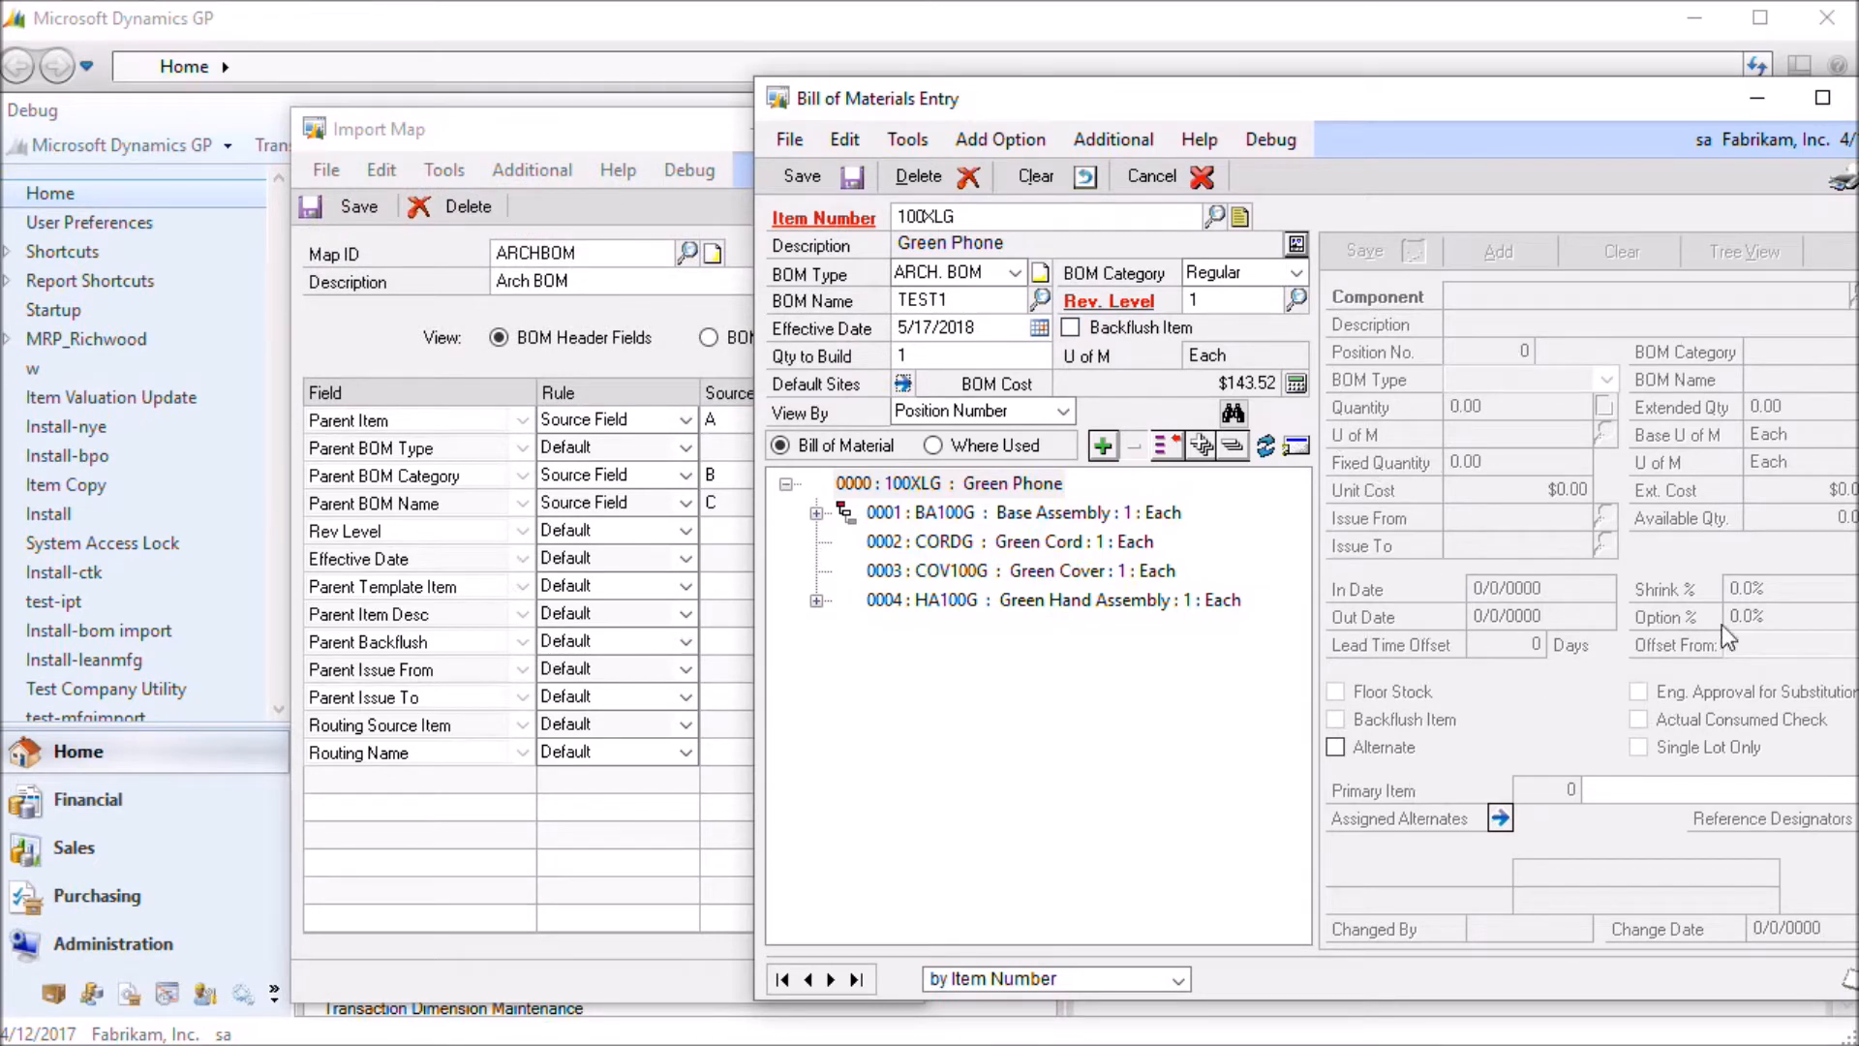
- Examine the map's header fields: the Parent BOM Type rule options and the sources for parent item, category and BOM name
click(682, 137)
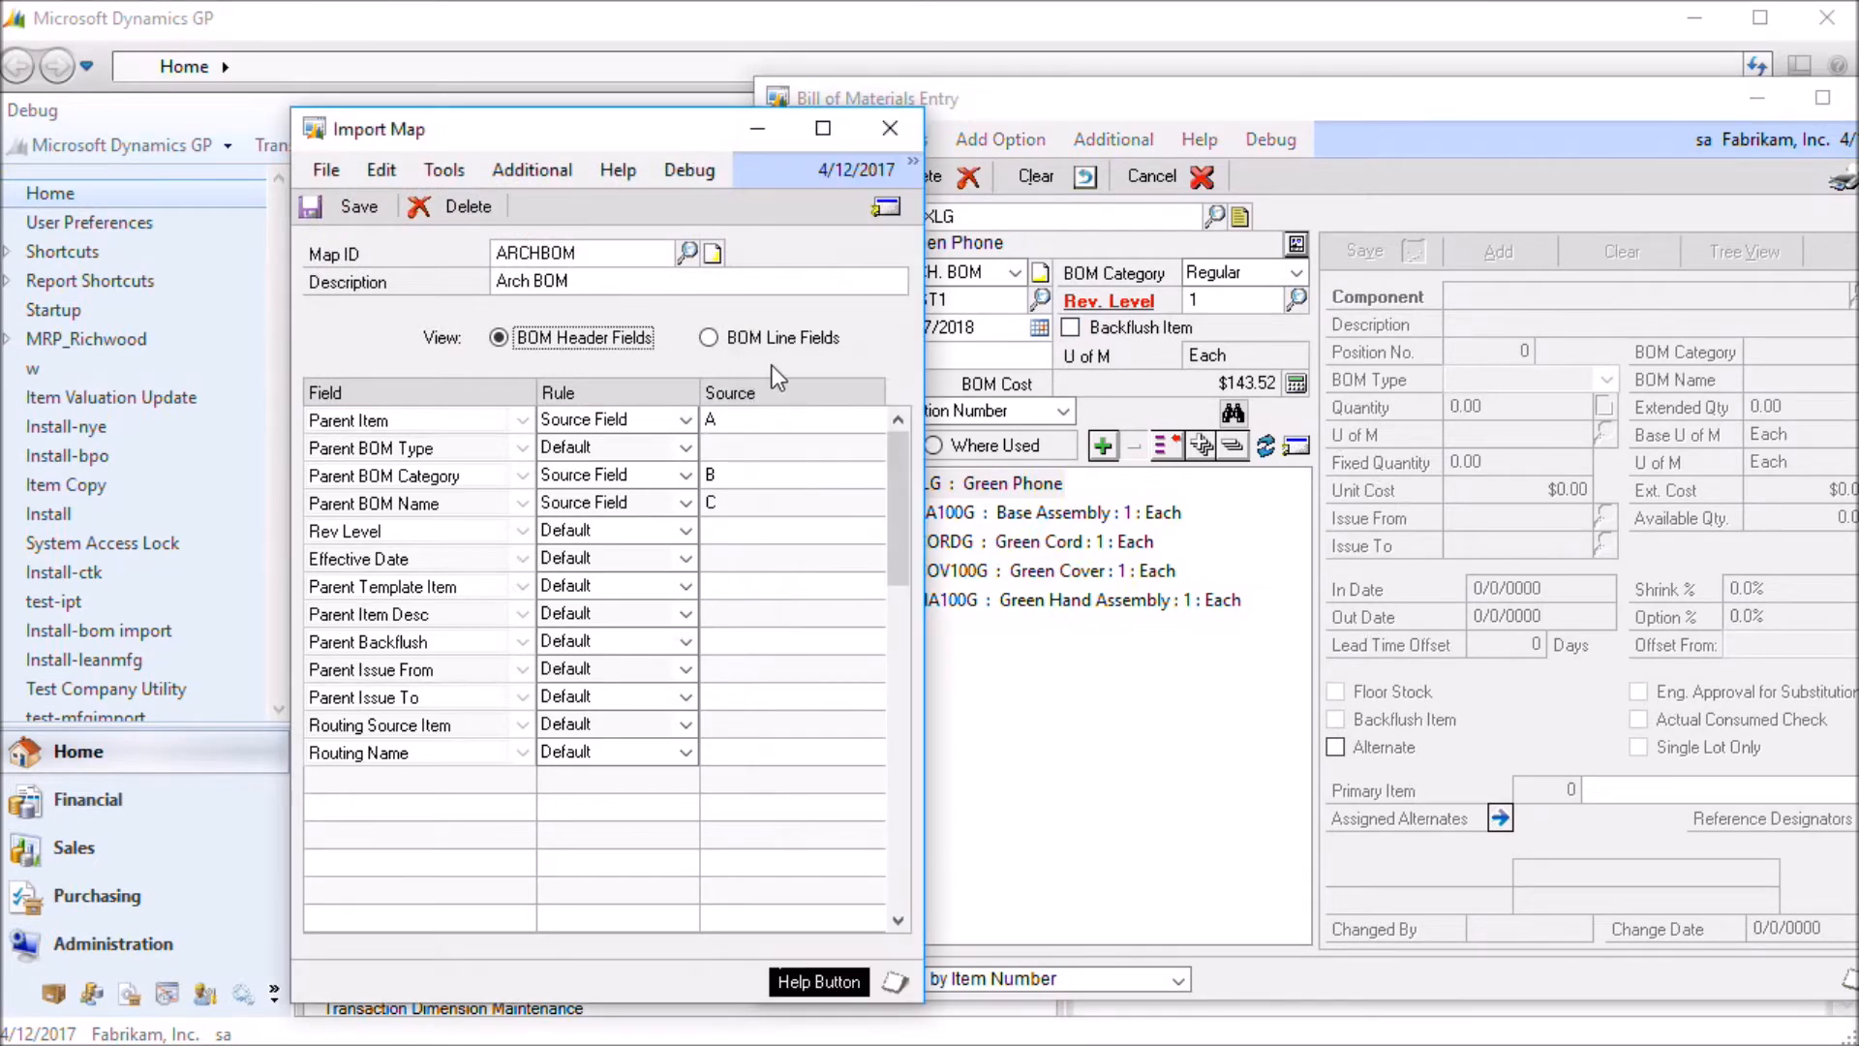
click(689, 443)
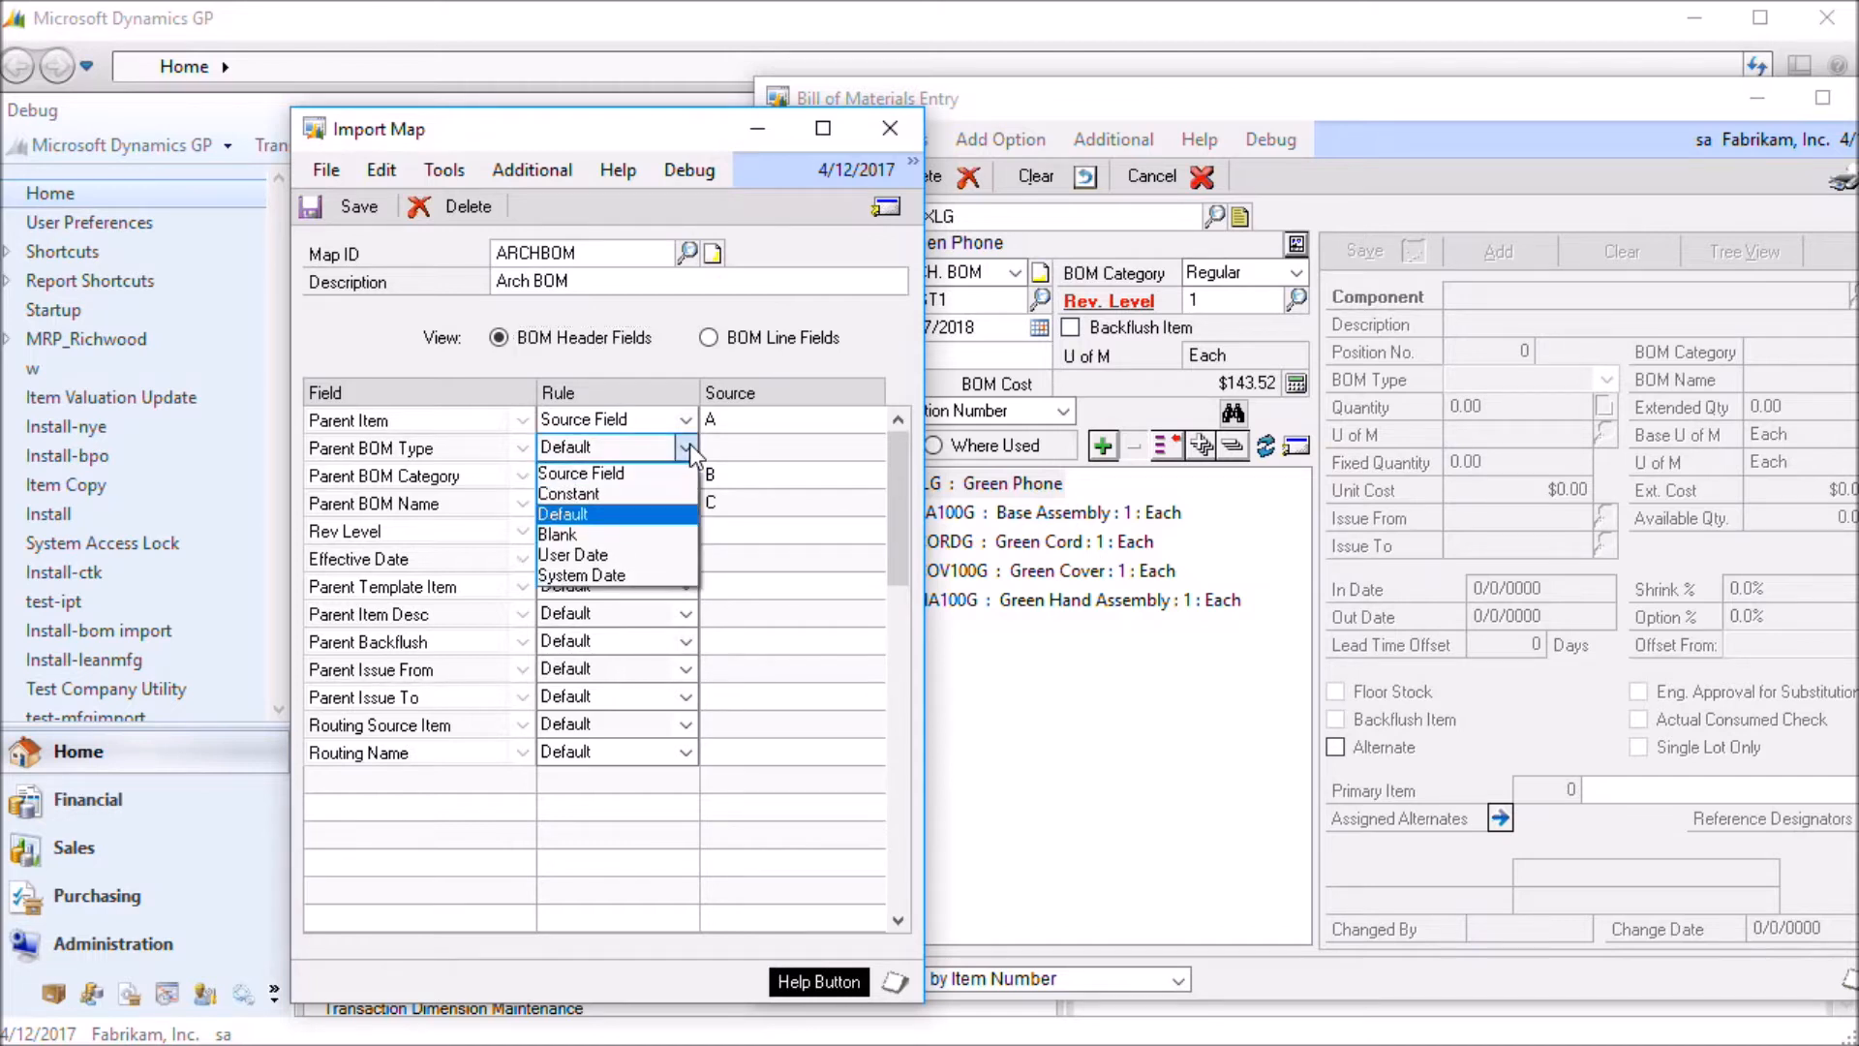
click(689, 443)
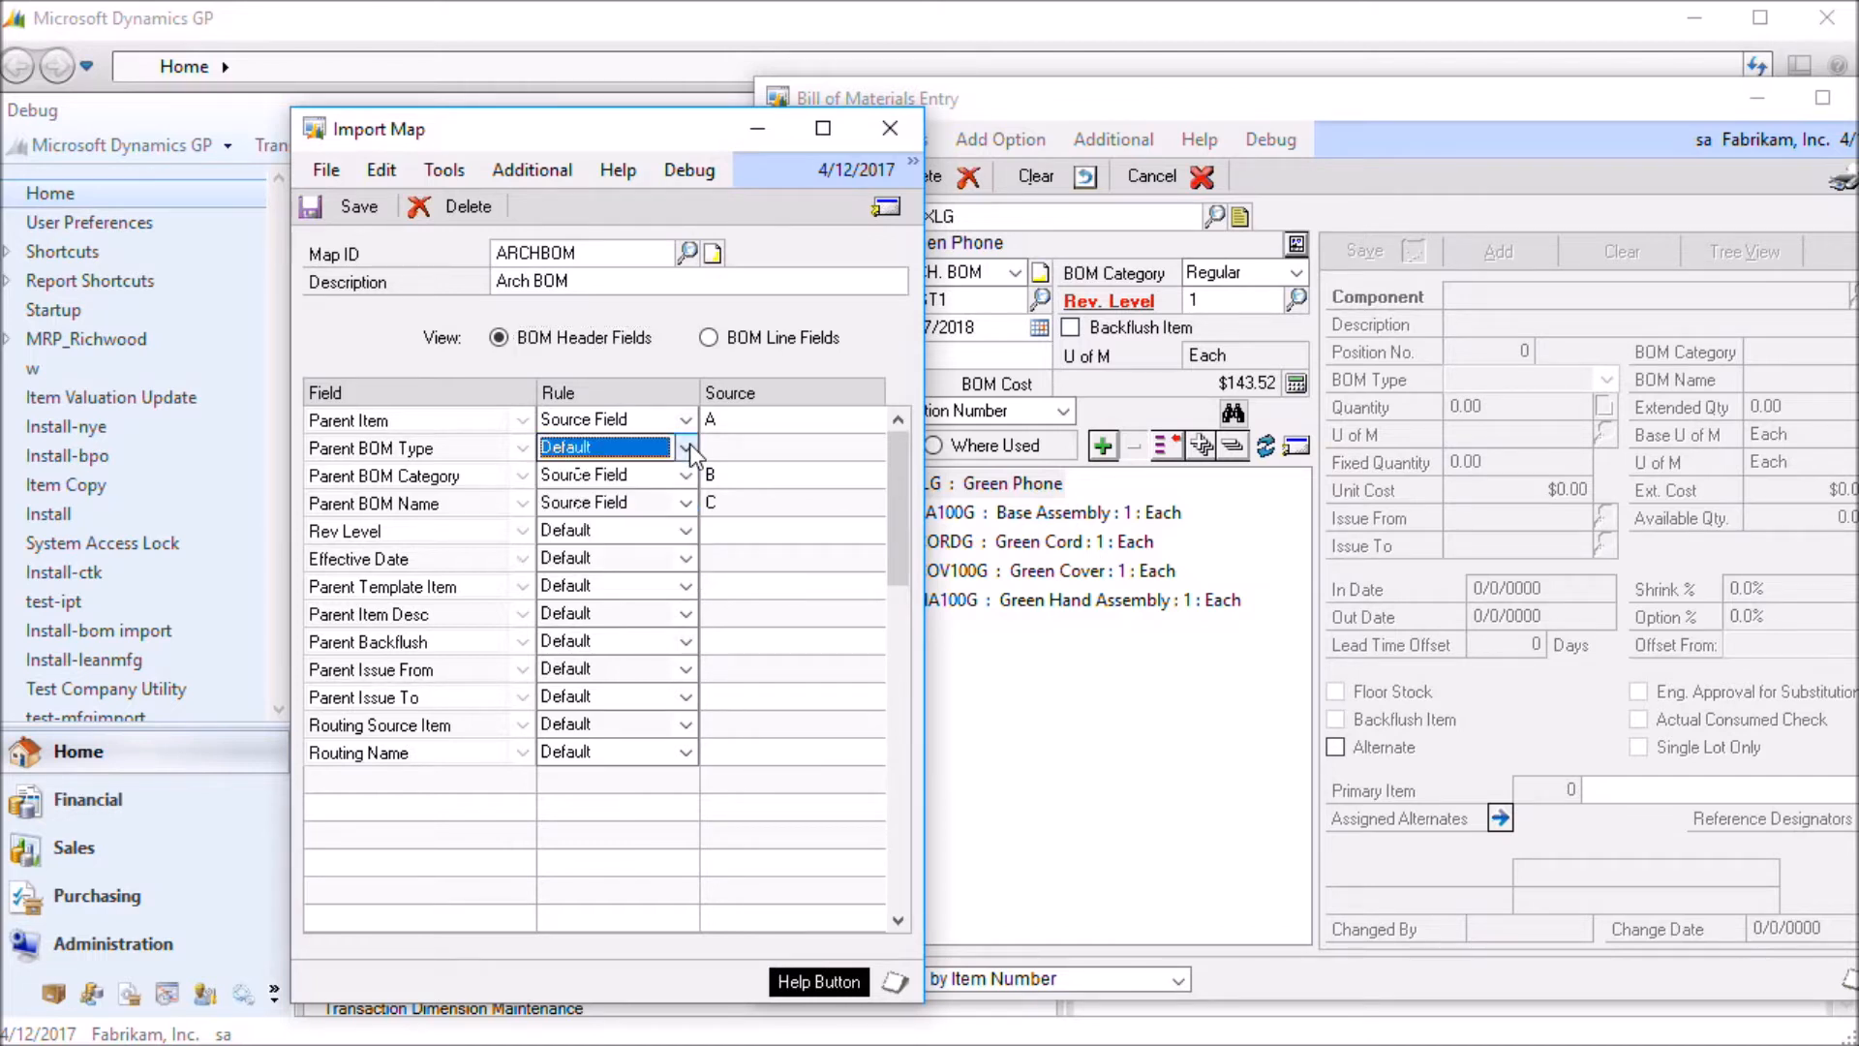
click(736, 424)
click(731, 475)
click(731, 502)
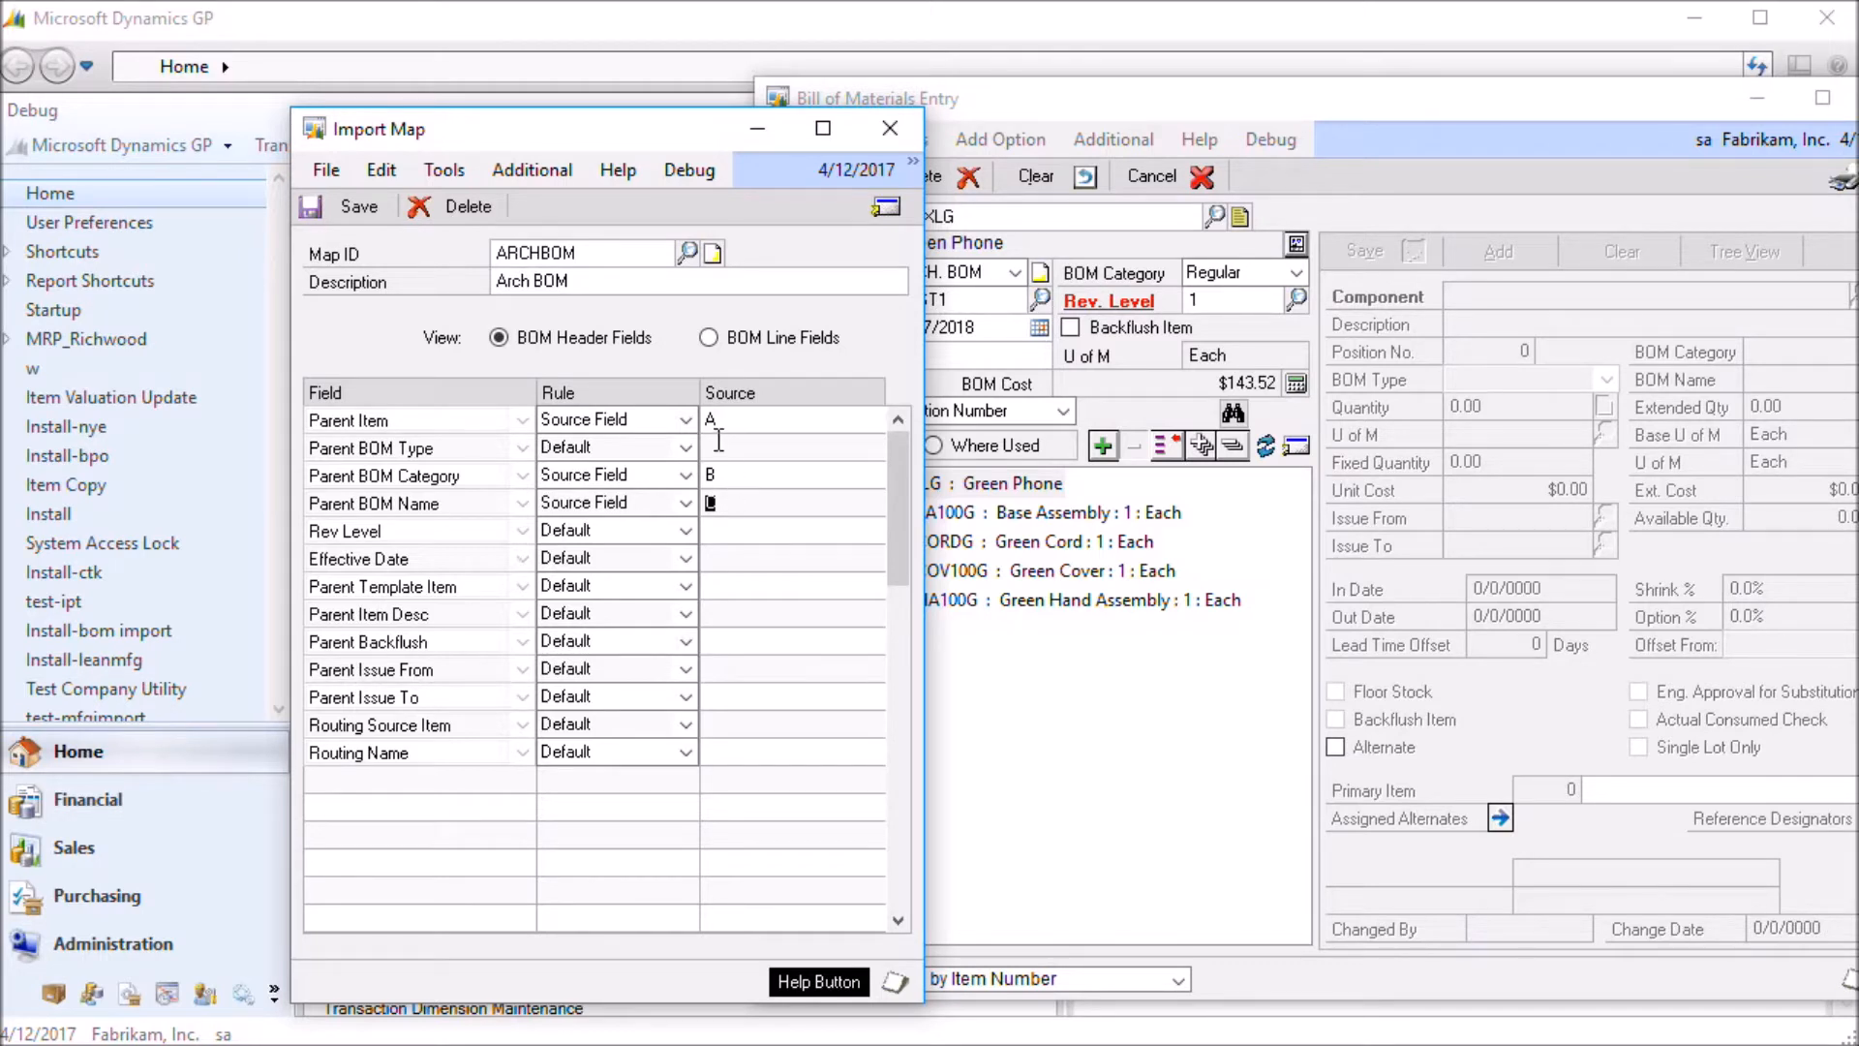
- Examine the rules and sources of the import map's BOM line fields through the whole list
click(746, 336)
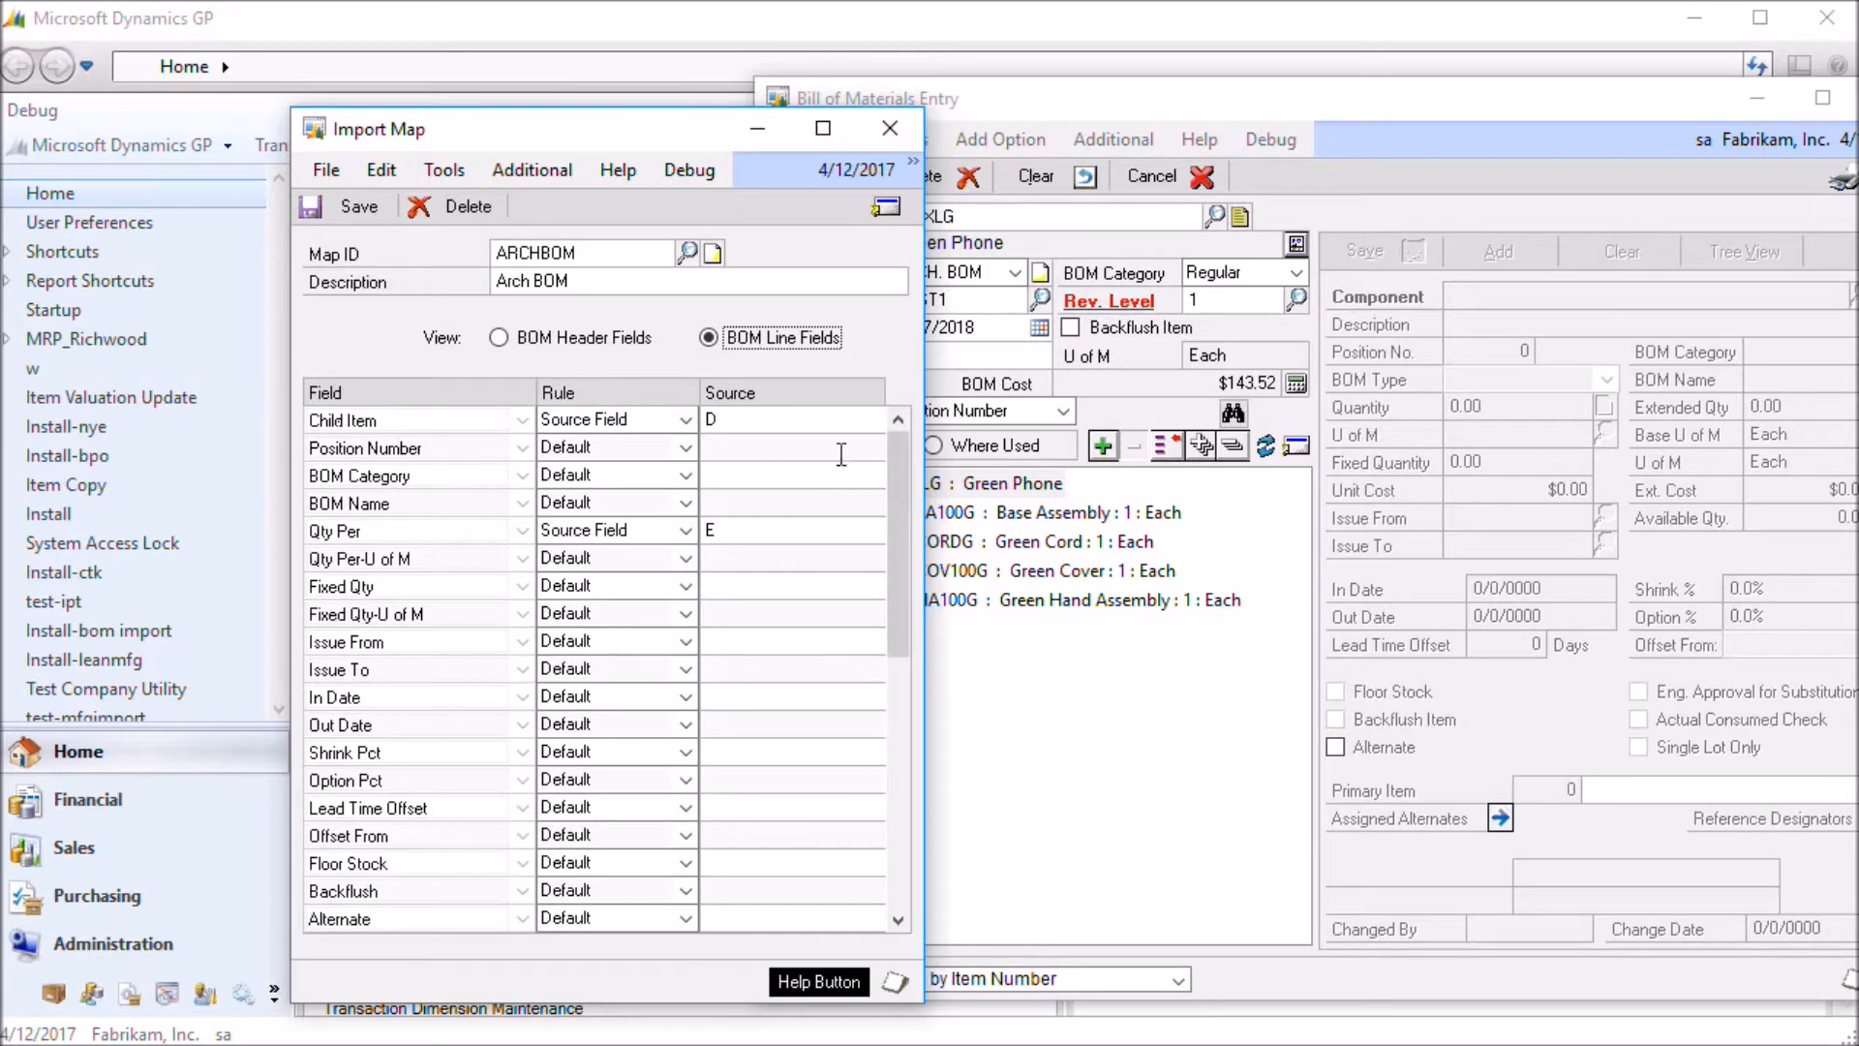
drag(898, 472, 892, 624)
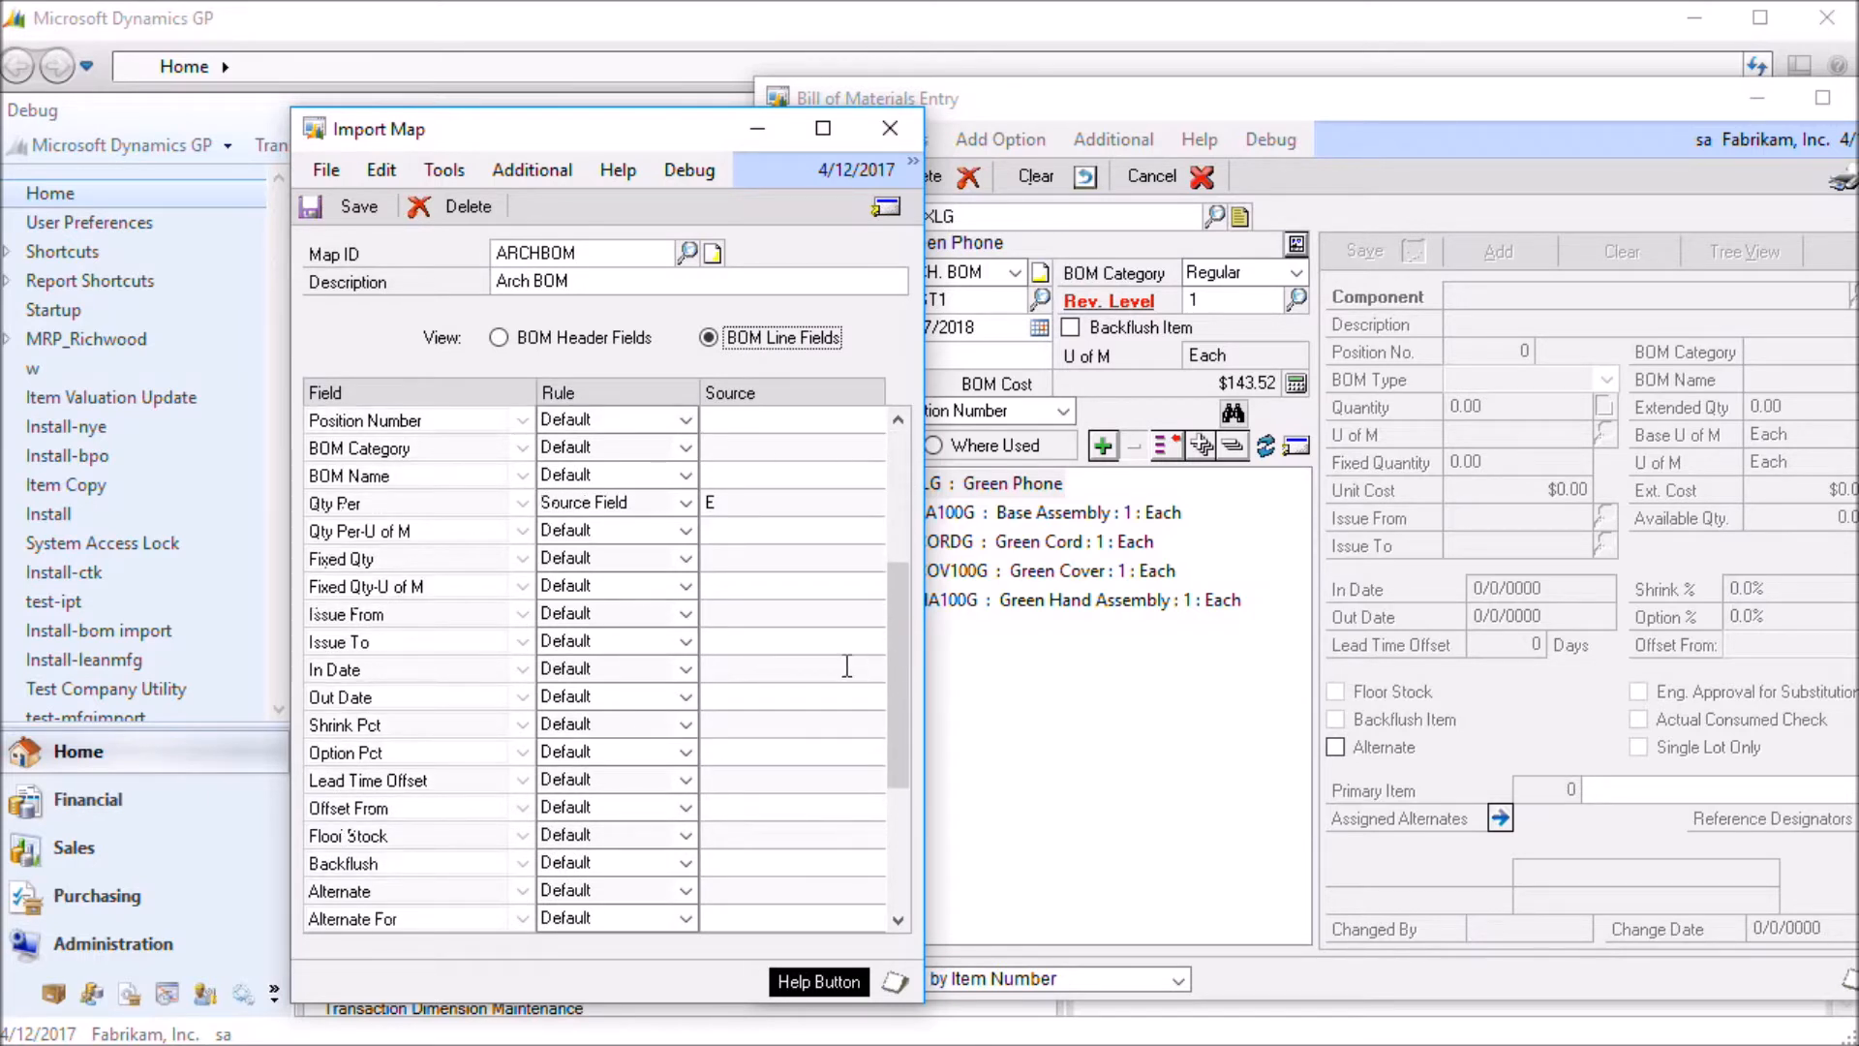
click(900, 828)
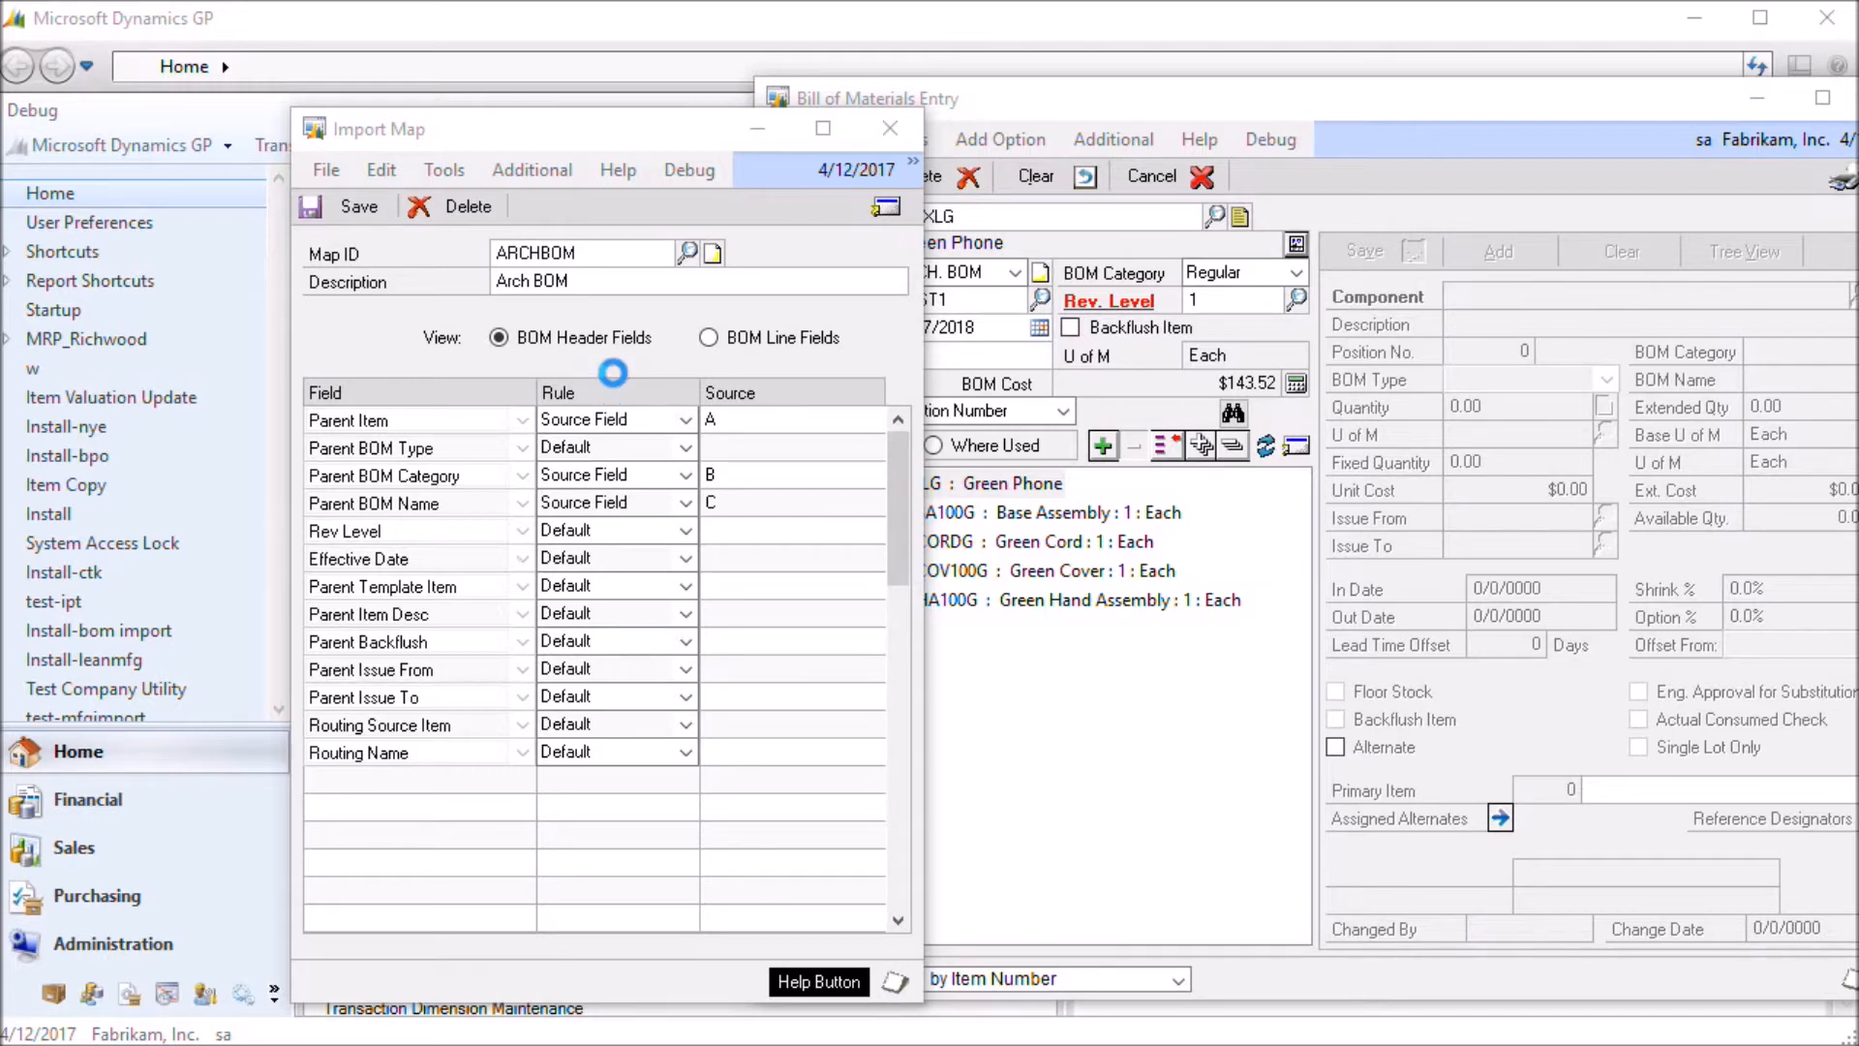
- Check the source columns of the mapped header fields and view the rule options available for Effective Date
click(747, 421)
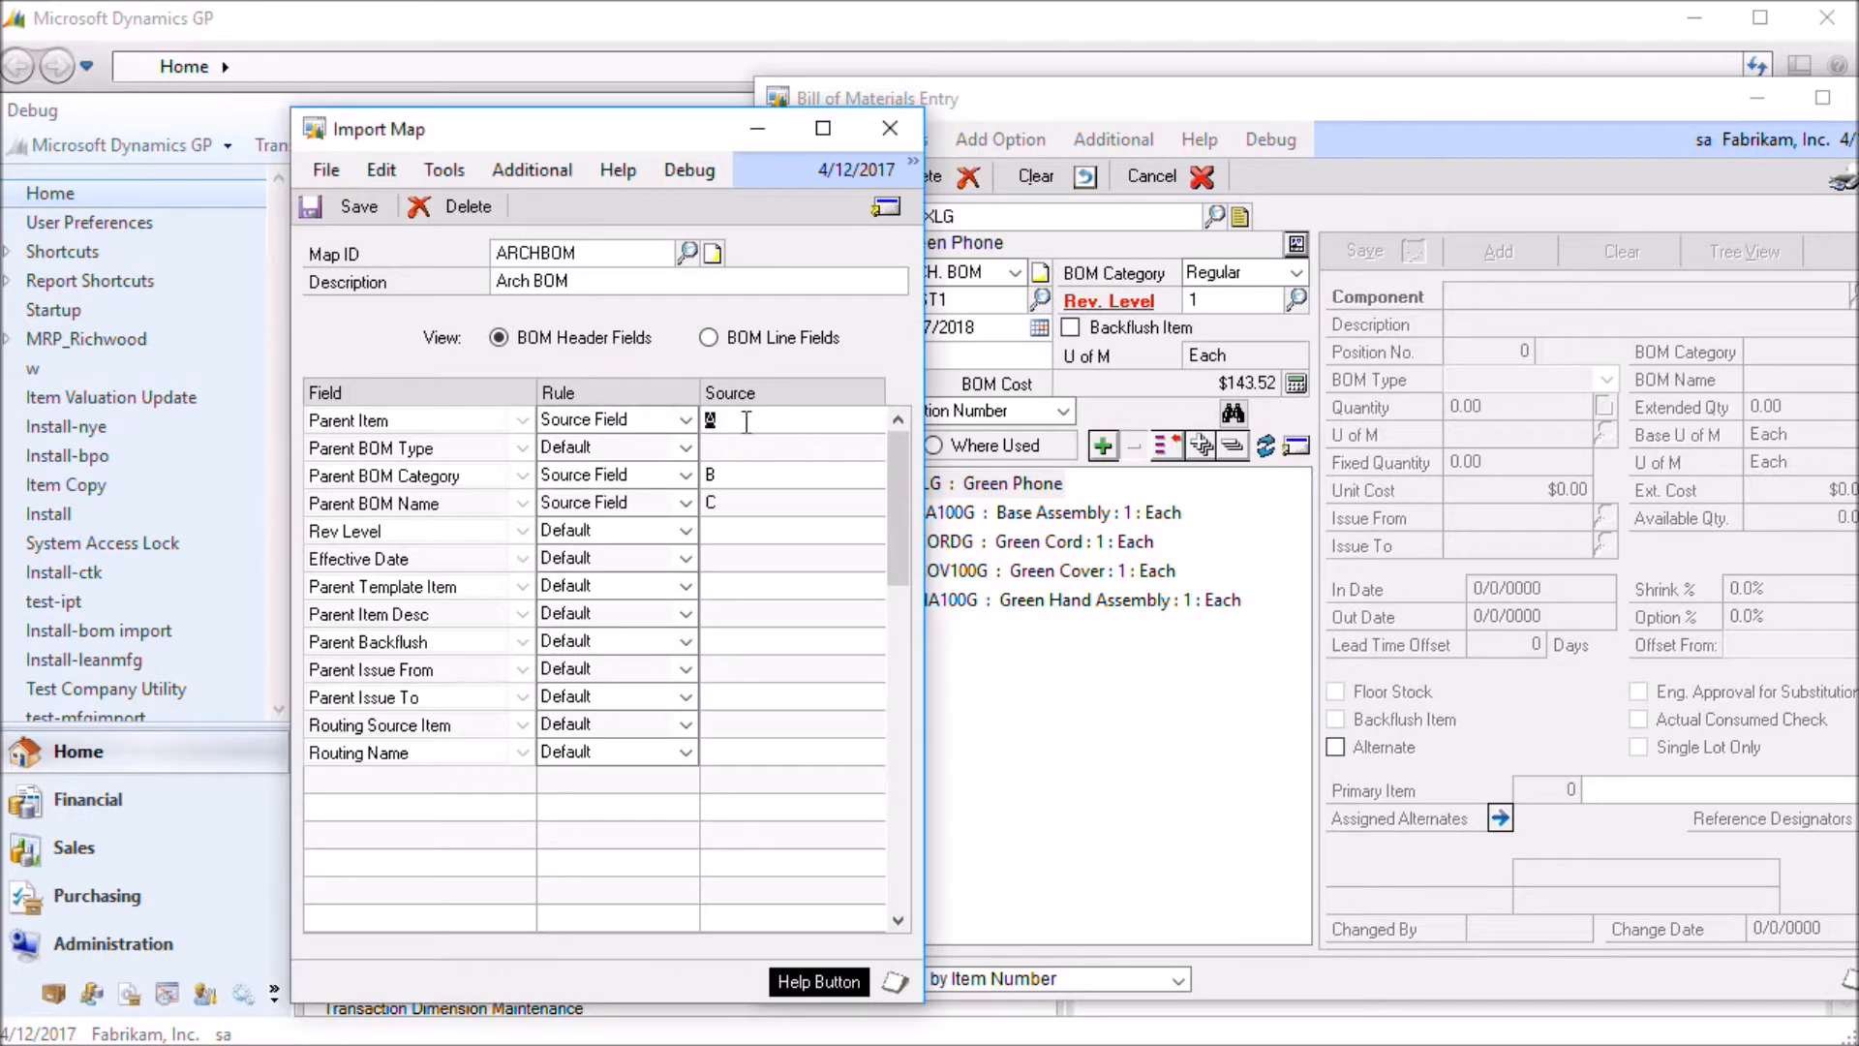
click(745, 474)
click(749, 504)
click(691, 564)
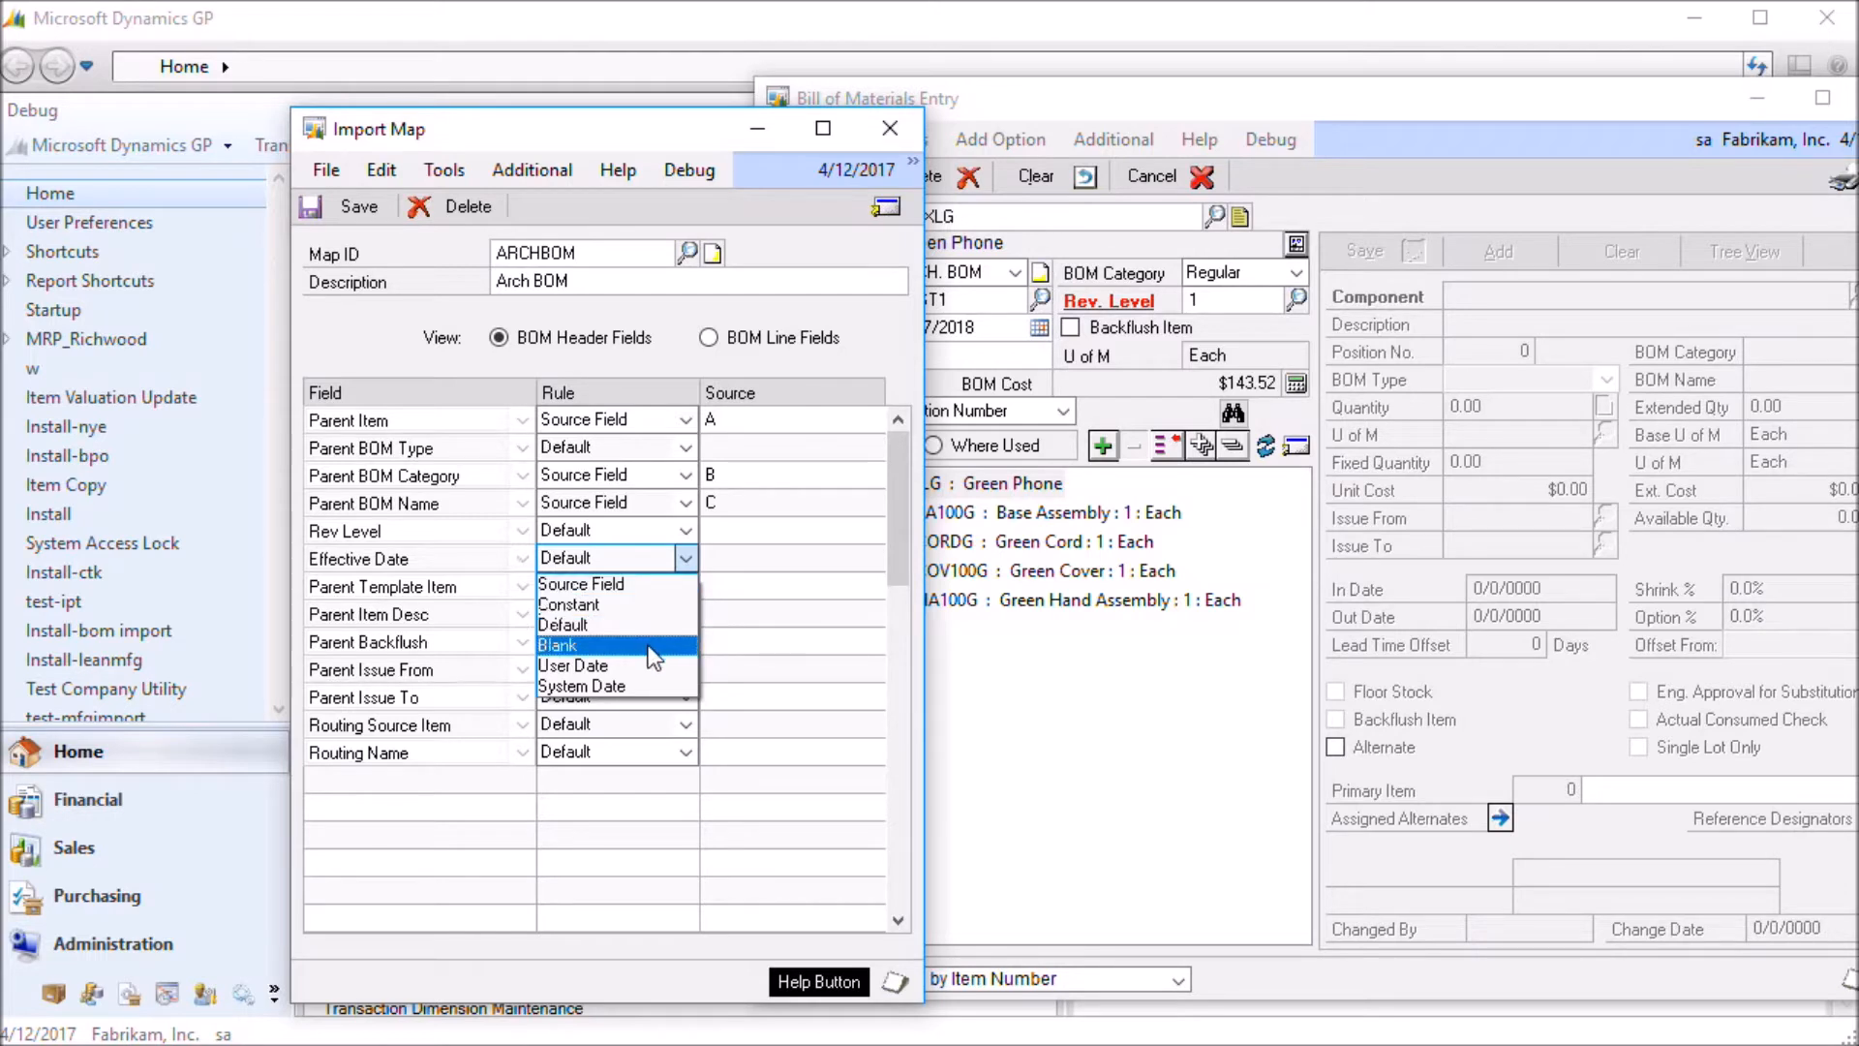
click(744, 537)
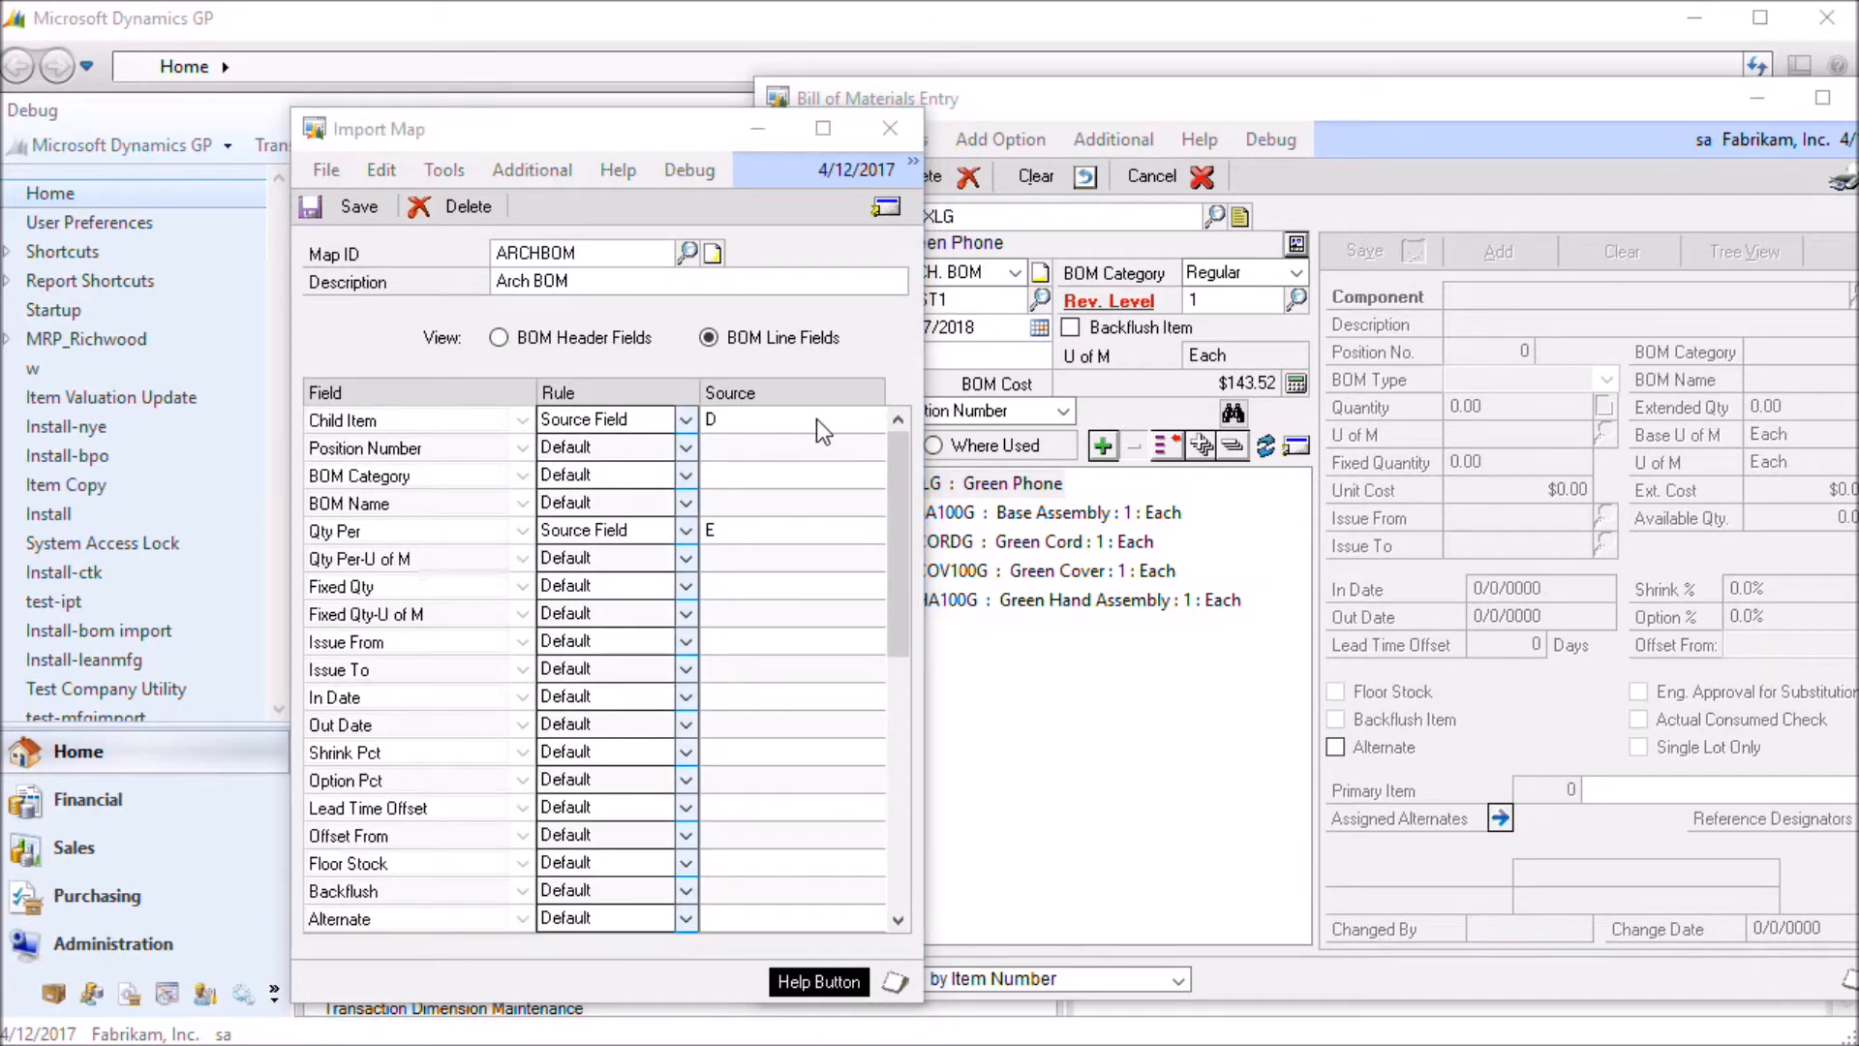
- Check the source columns mapped to the Child Item and Qty Per line fields
click(816, 419)
double_click(768, 417)
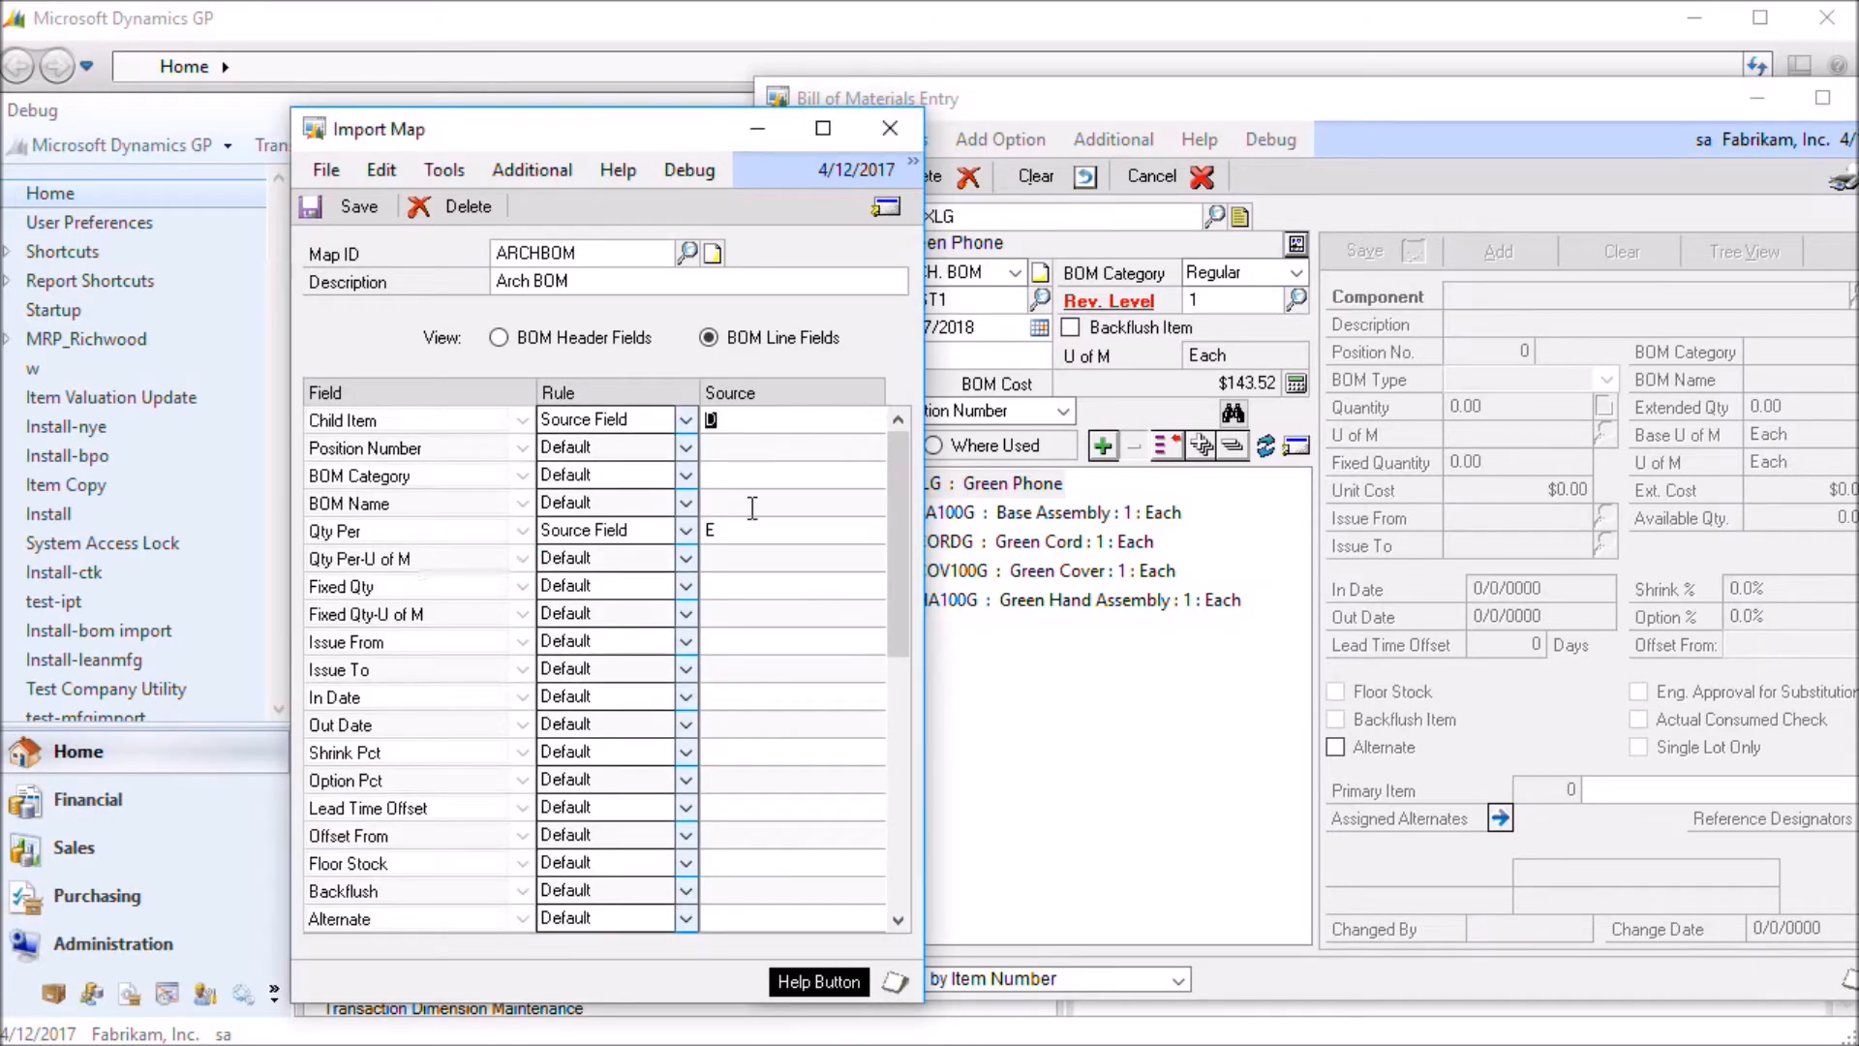
double_click(733, 533)
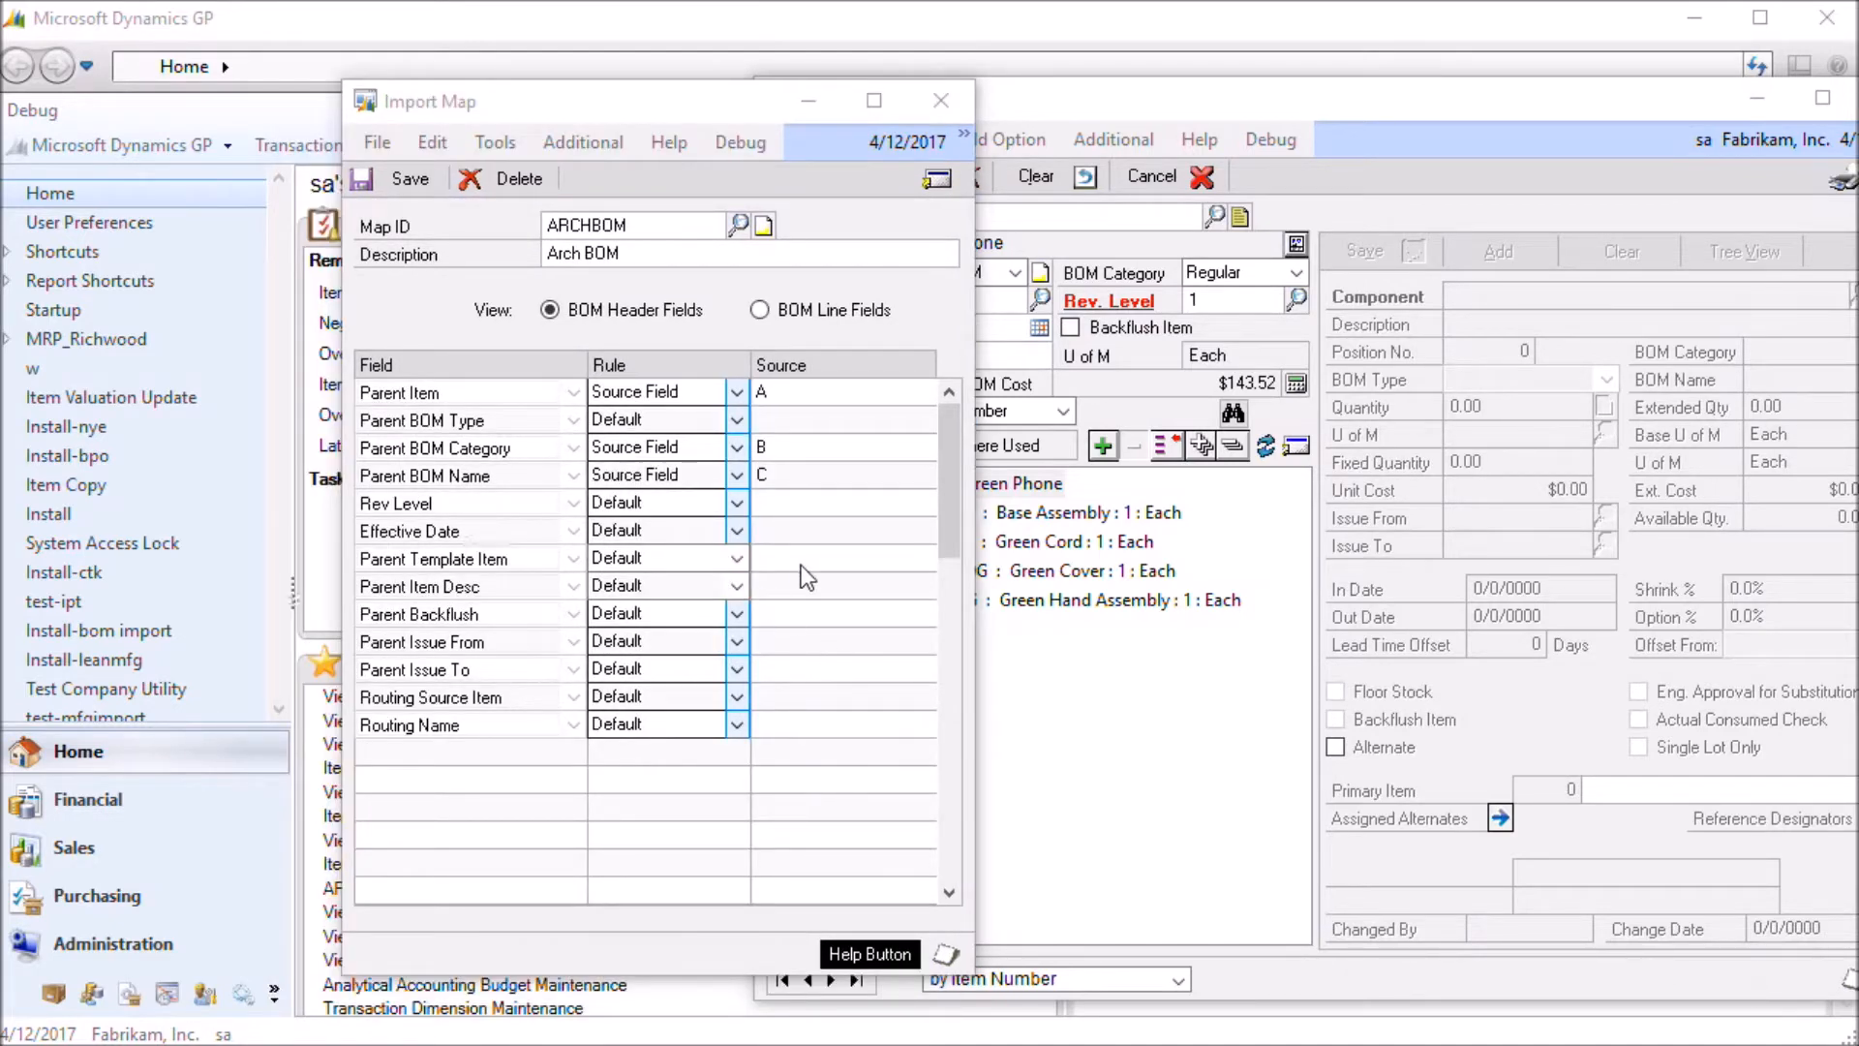
- View the rule options for the Parent Template Item, Parent Item Desc, Routing Source Item and Routing Name header fields
click(737, 559)
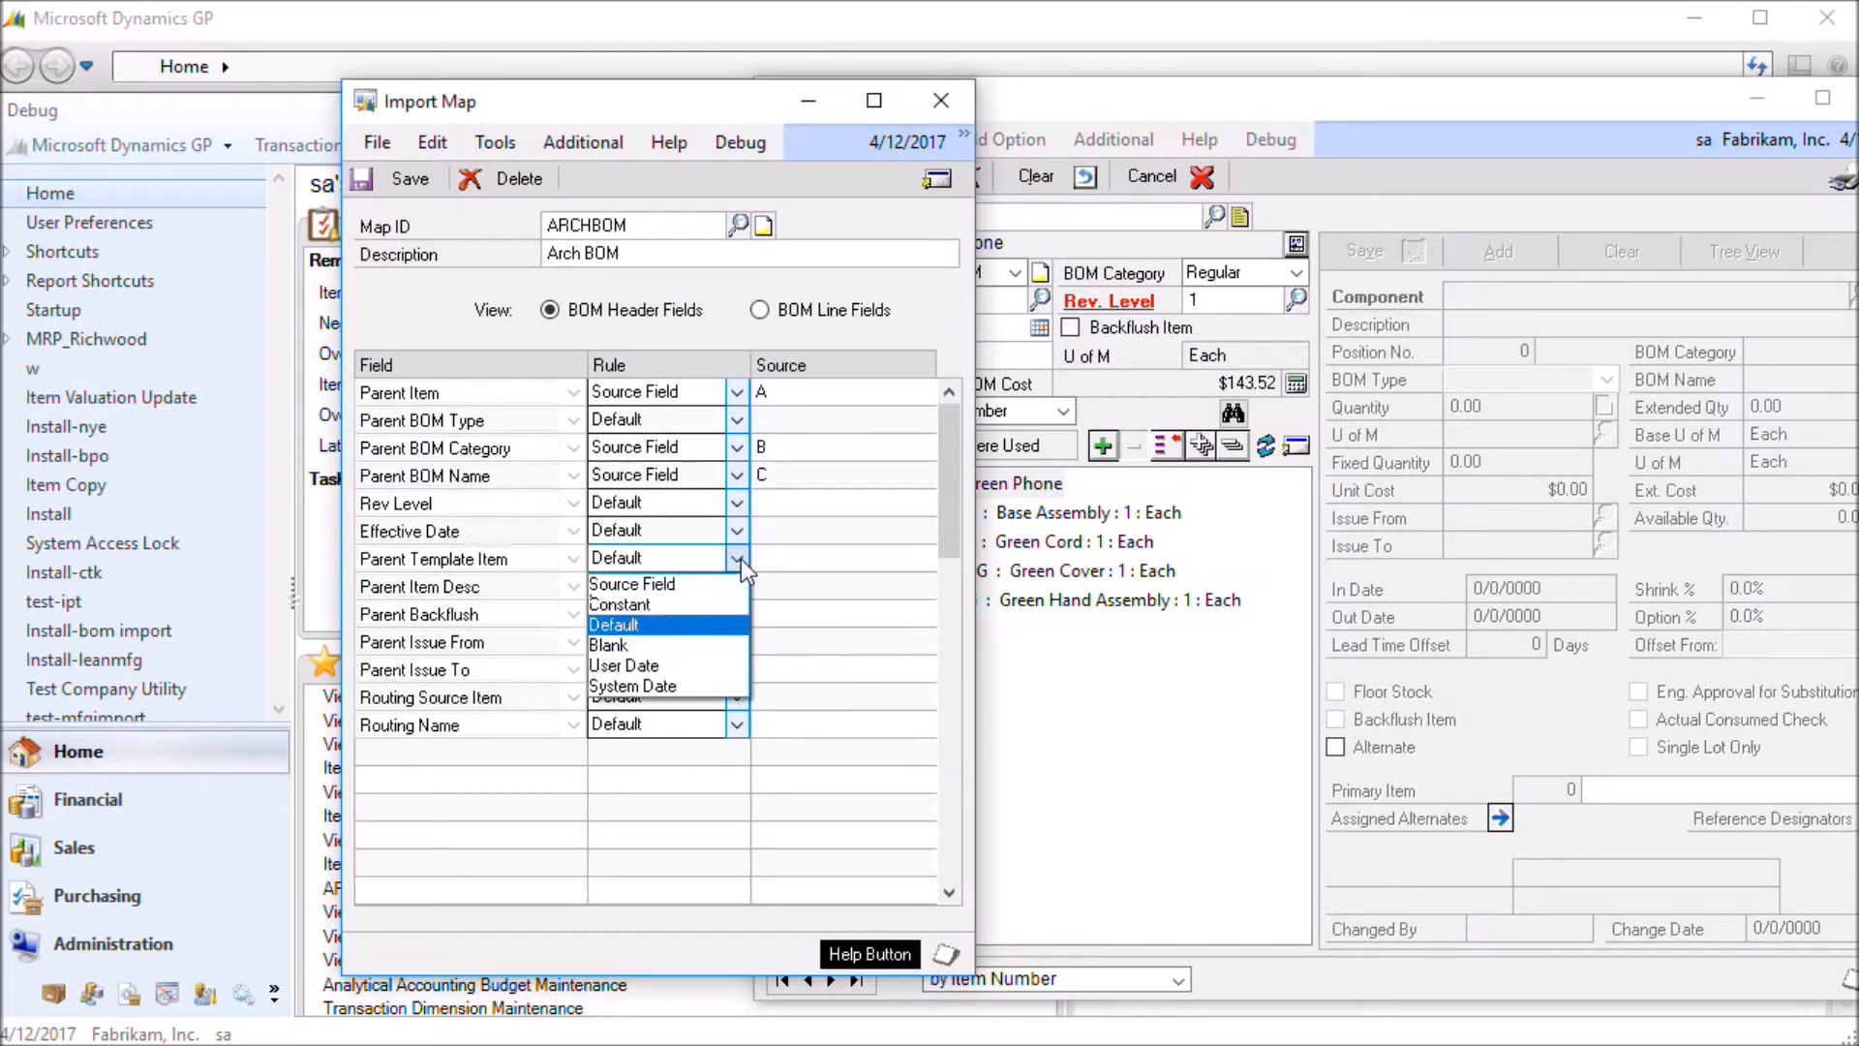
click(737, 559)
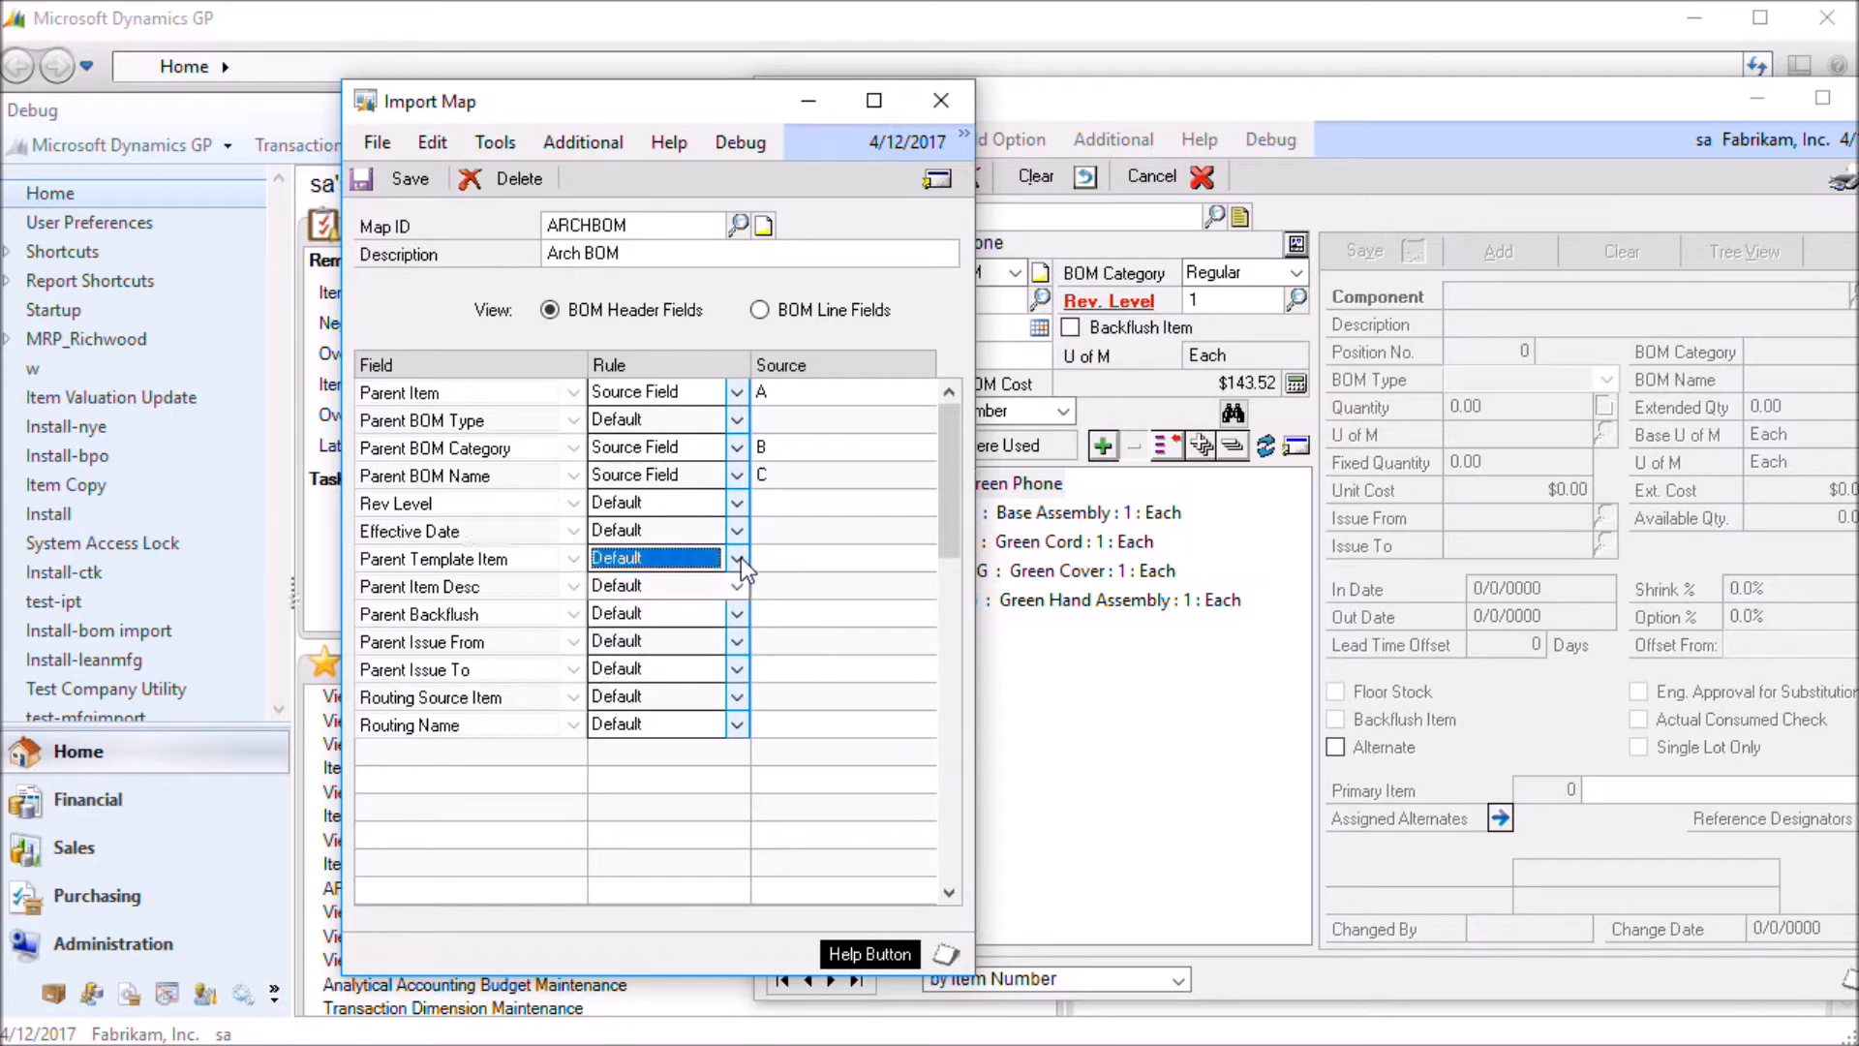
click(738, 585)
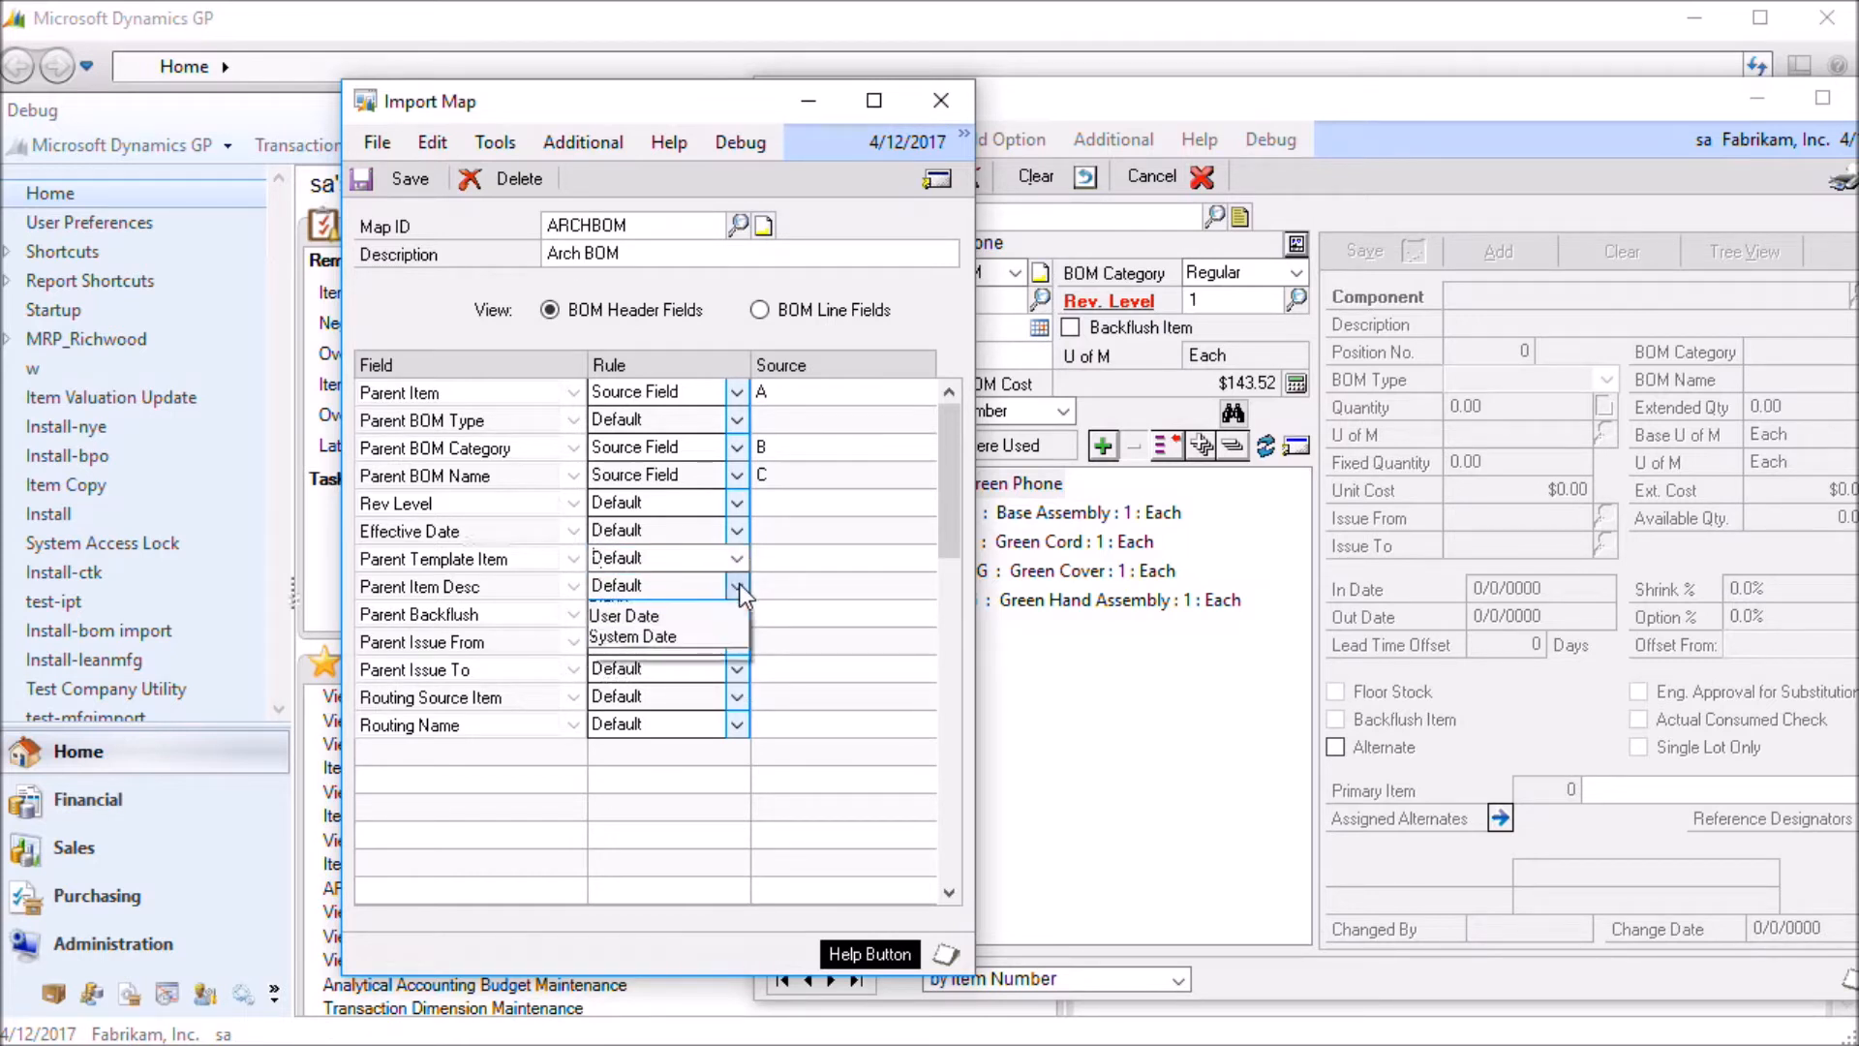
click(738, 584)
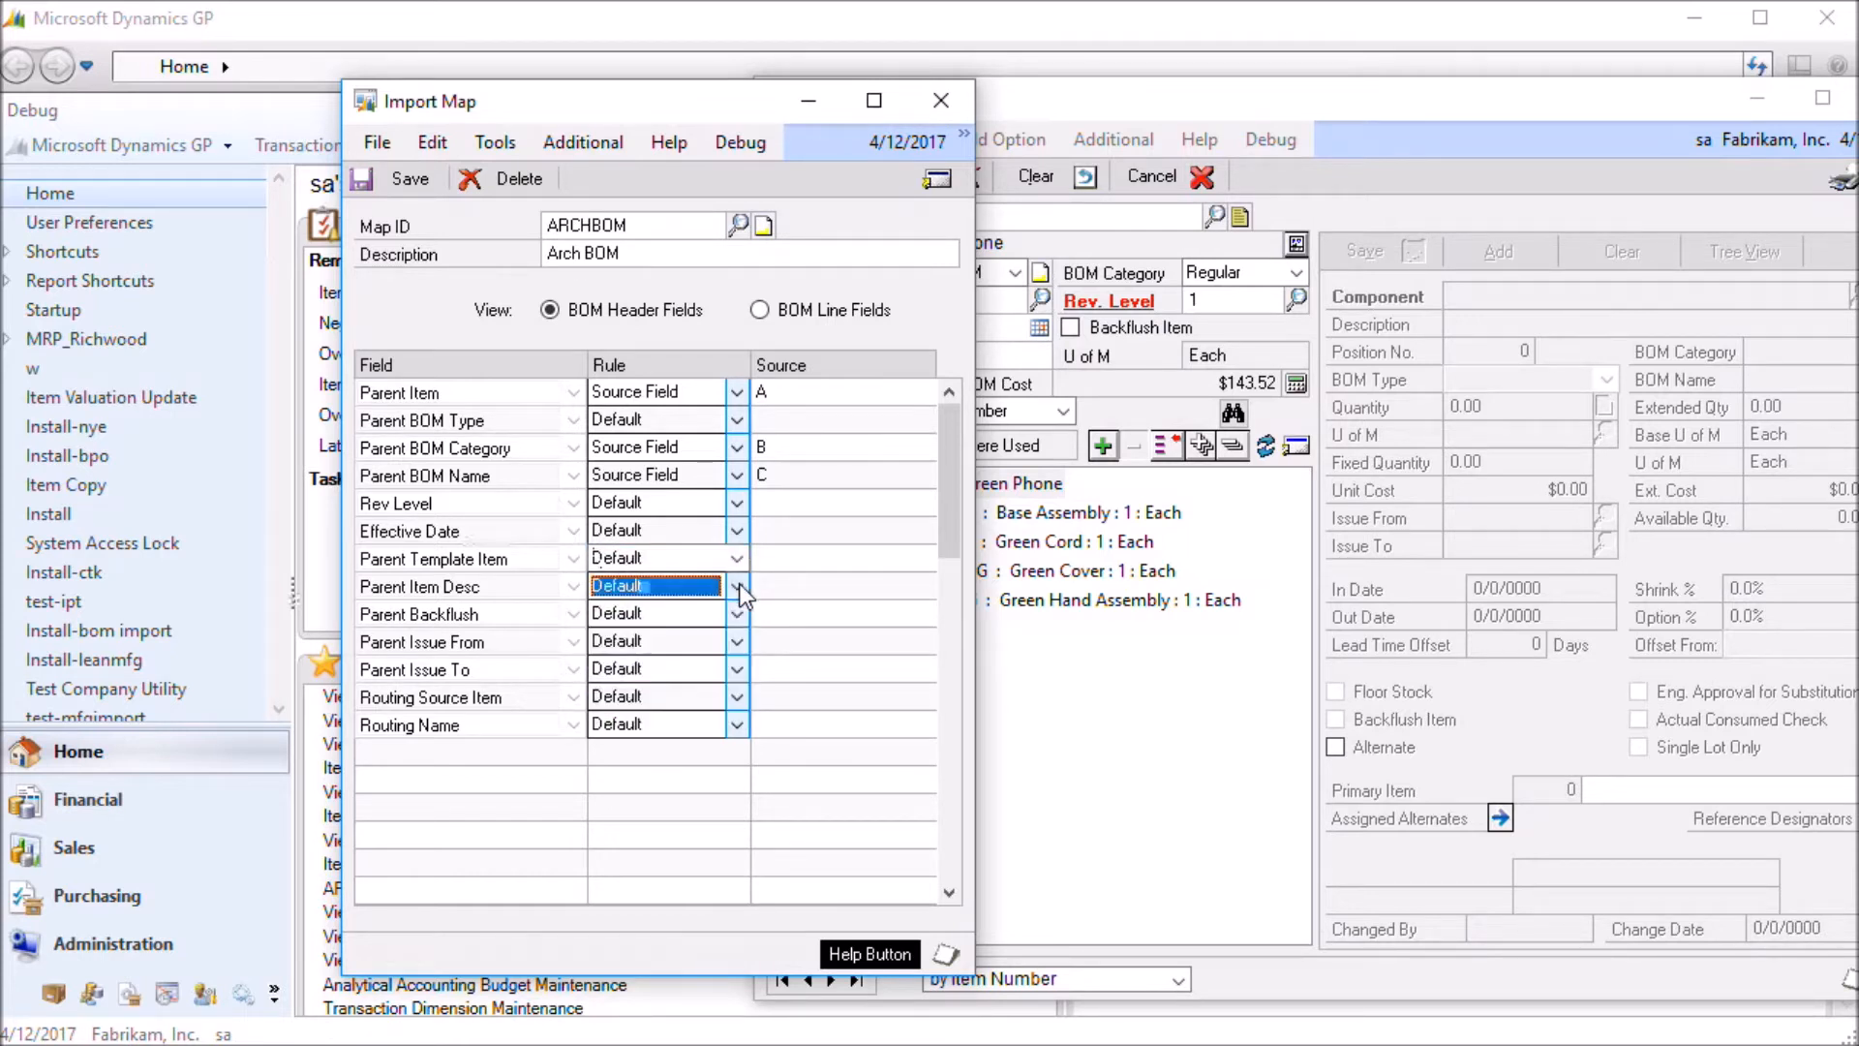
click(736, 697)
click(736, 697)
click(737, 724)
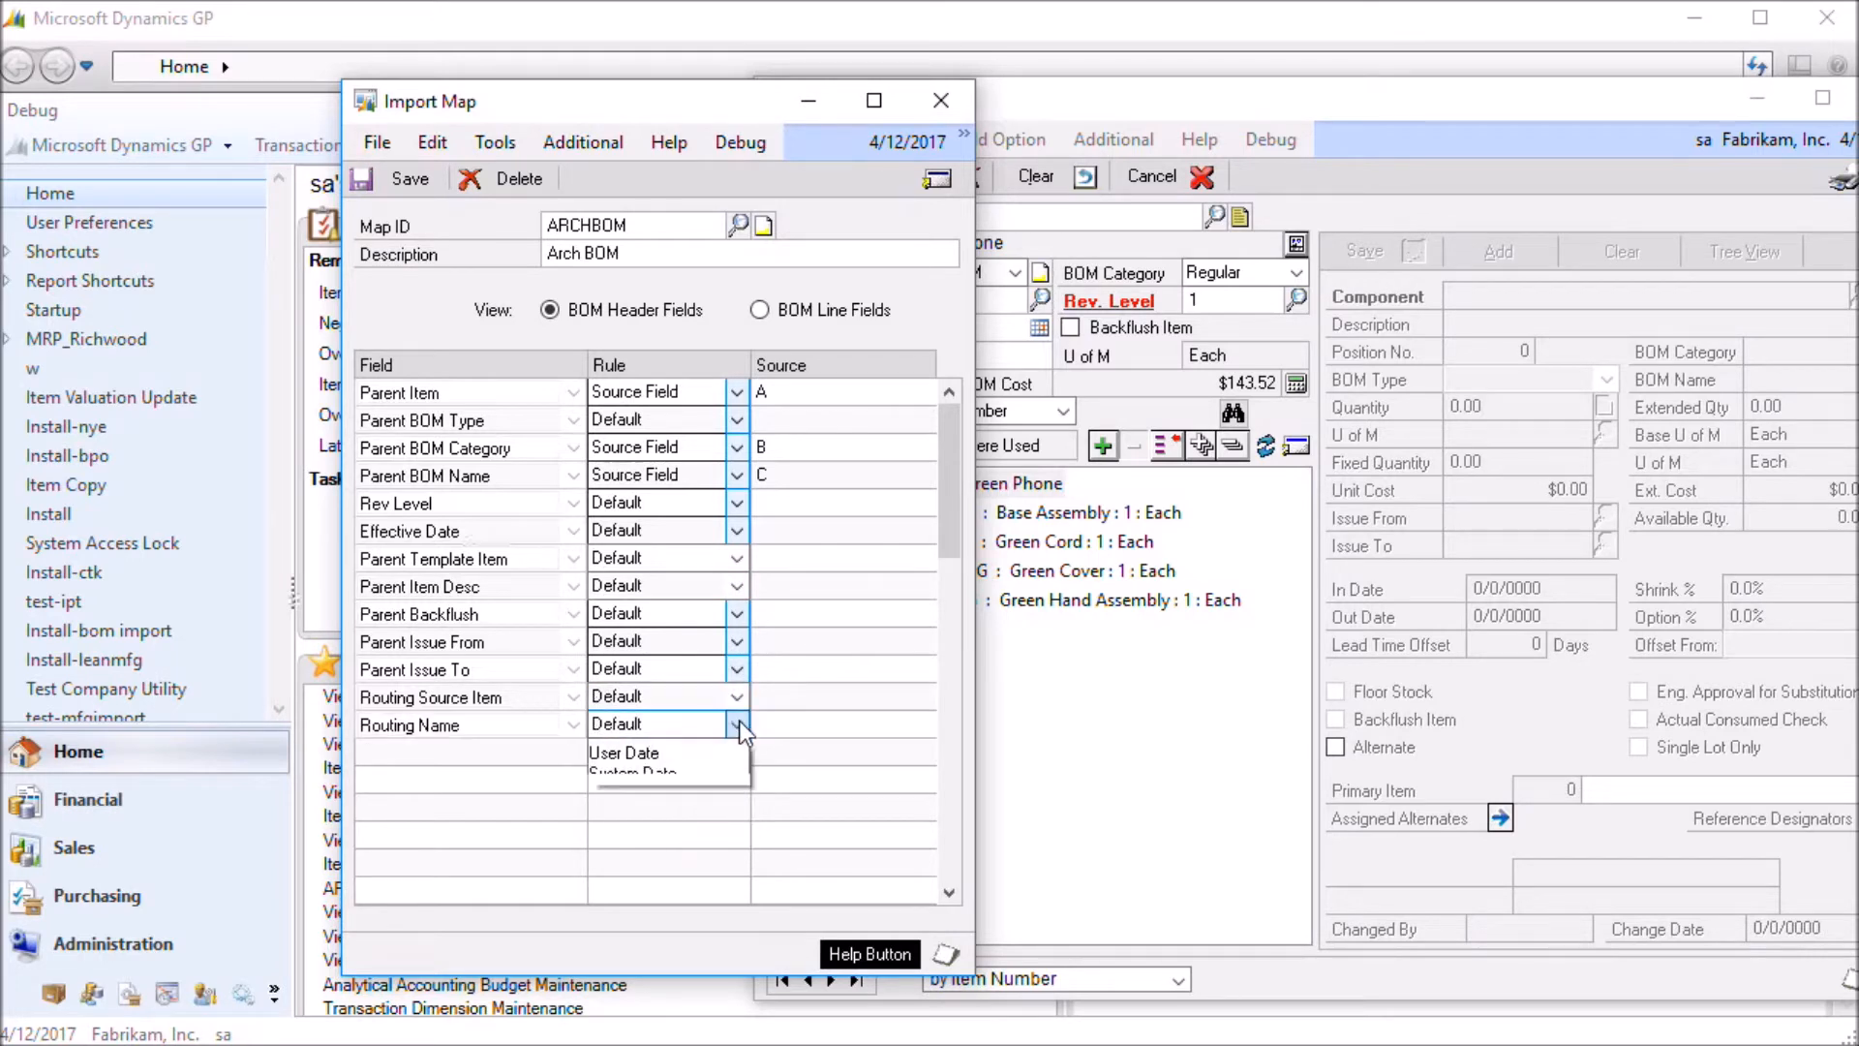
click(736, 722)
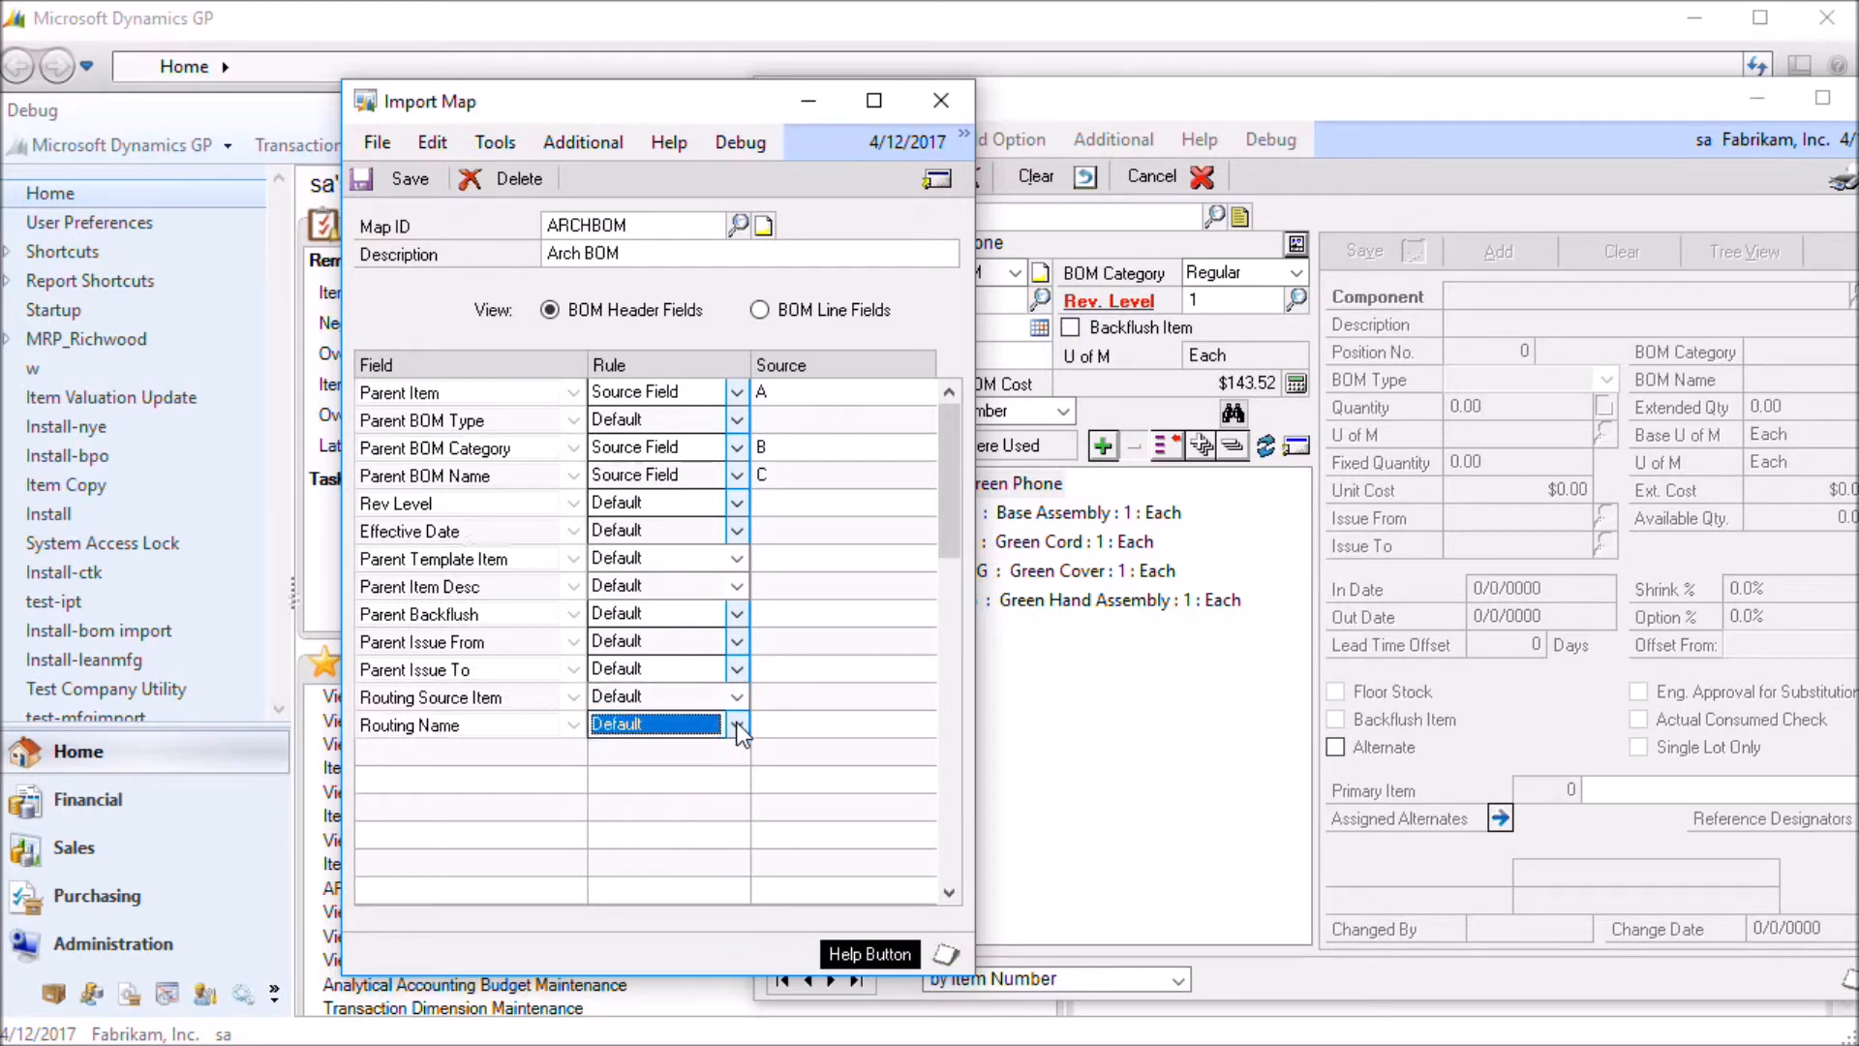
- Switch to the Item Copy window and review its copy options from Manufacturing Bill of Materials to MRP Exclusions
key(alt+Tab)
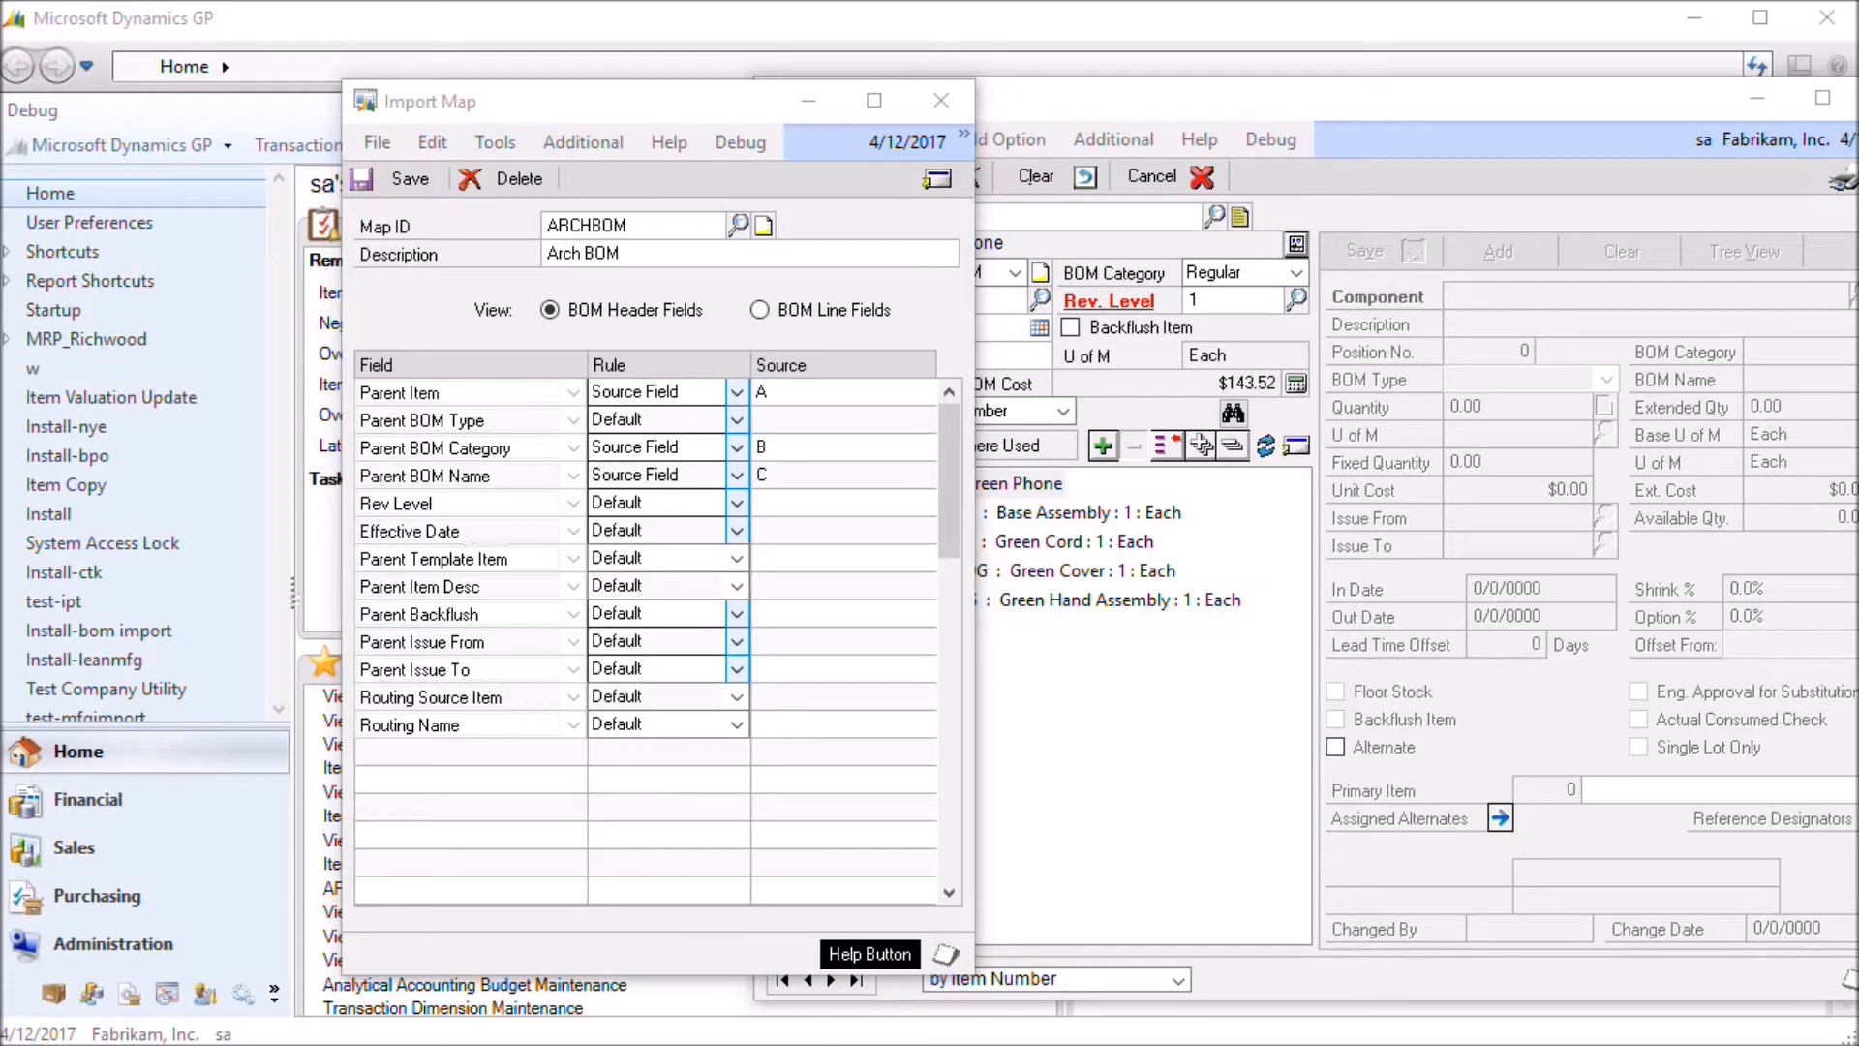
key(alt+Tab)
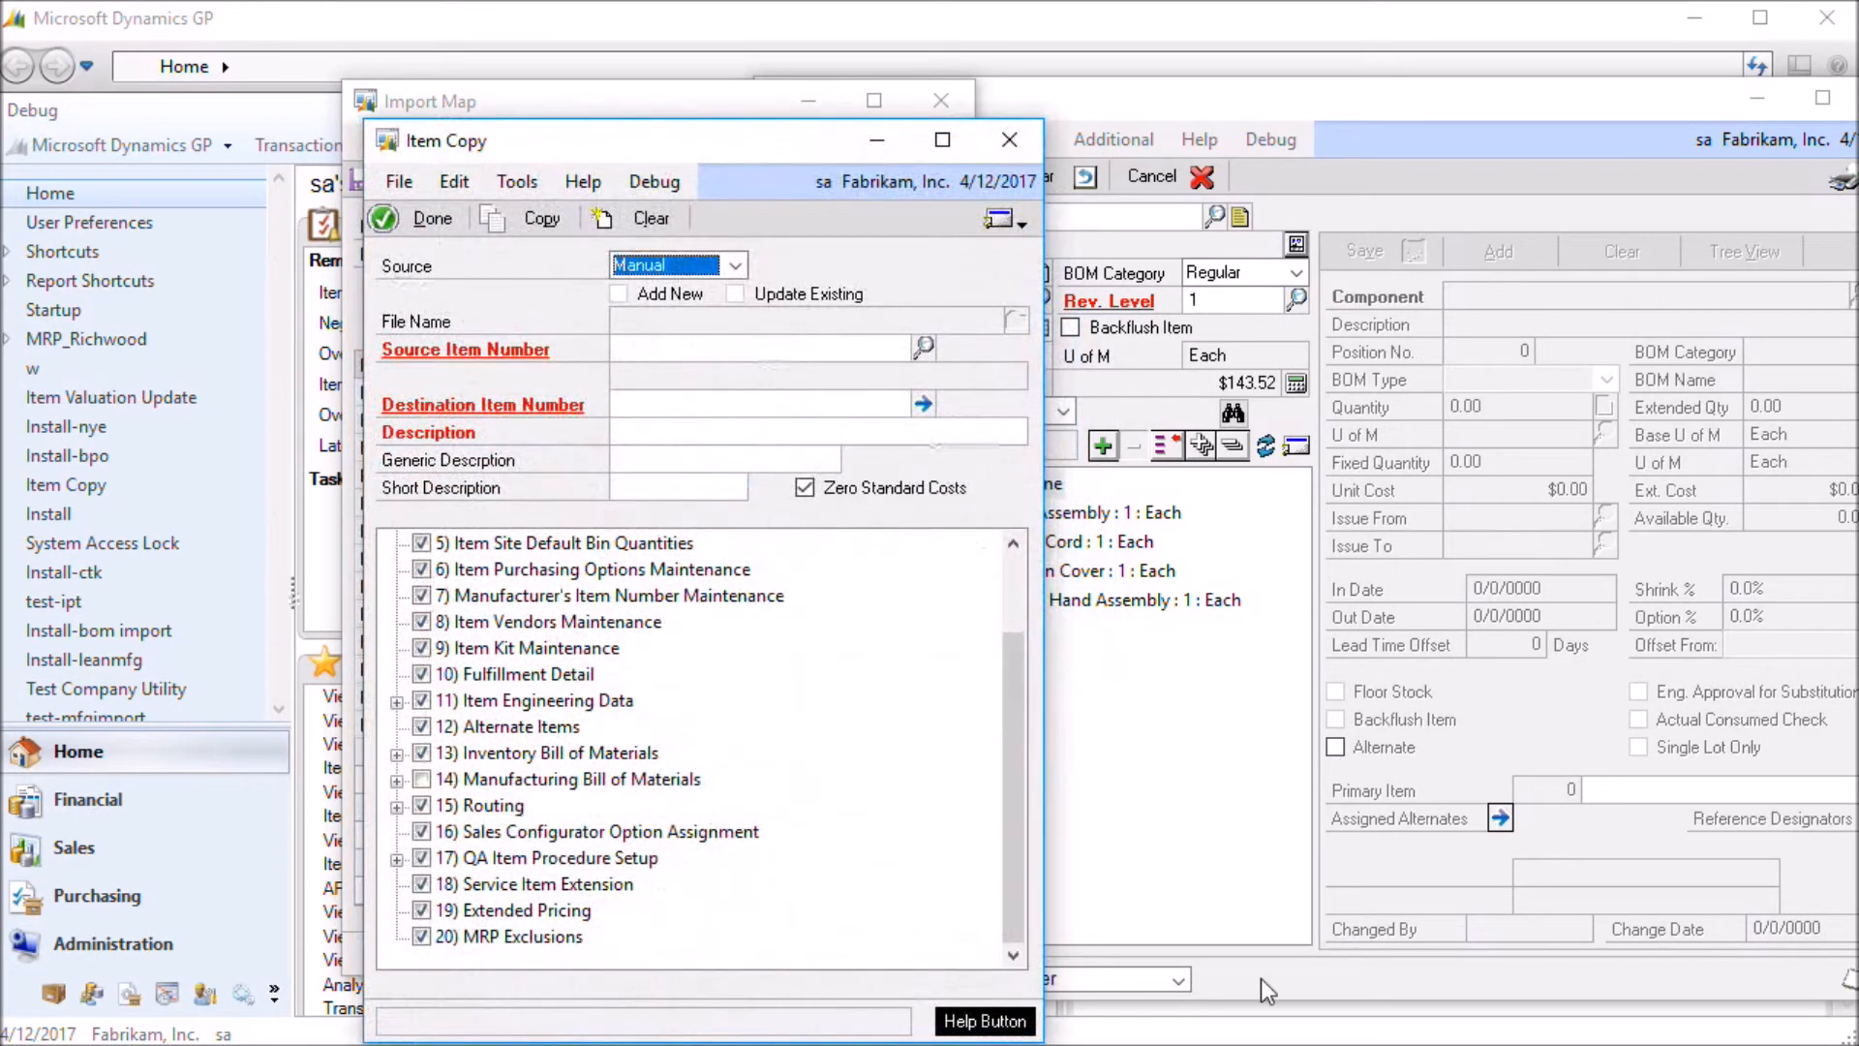
drag(1013, 857, 1014, 804)
click(666, 783)
click(497, 808)
click(538, 834)
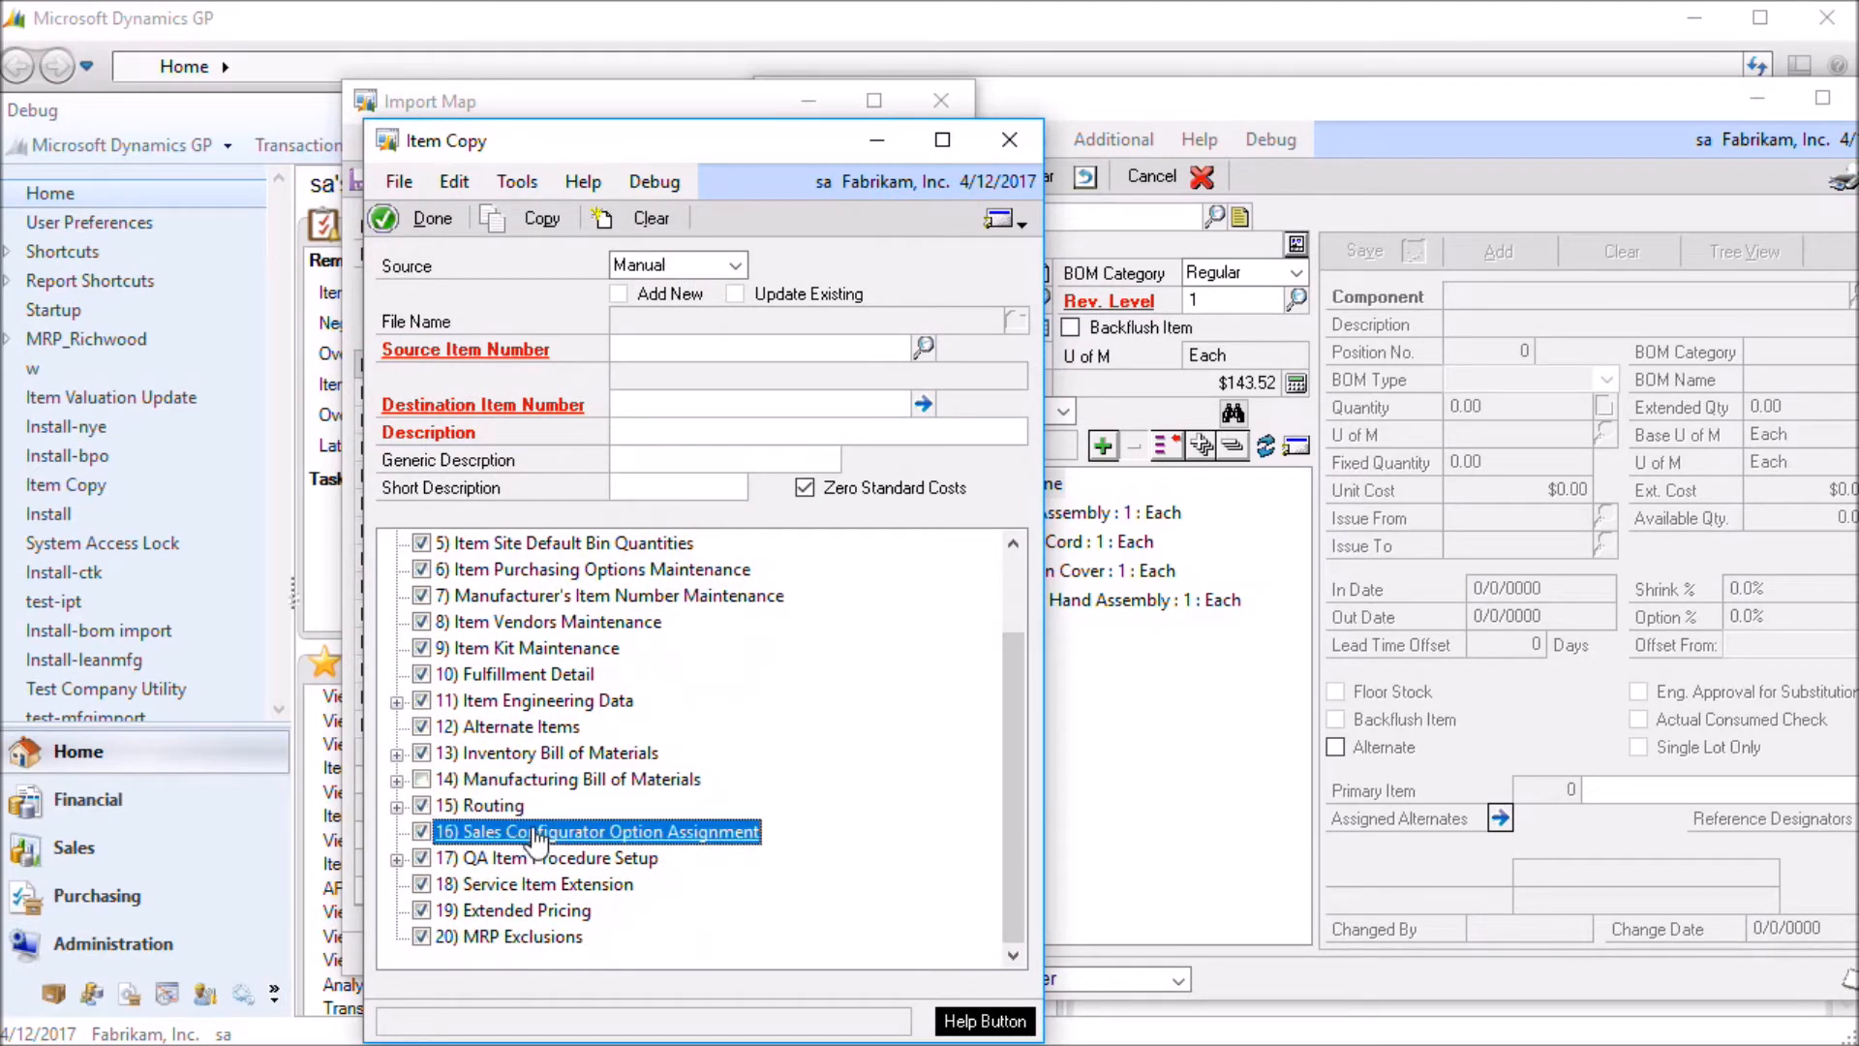
click(535, 864)
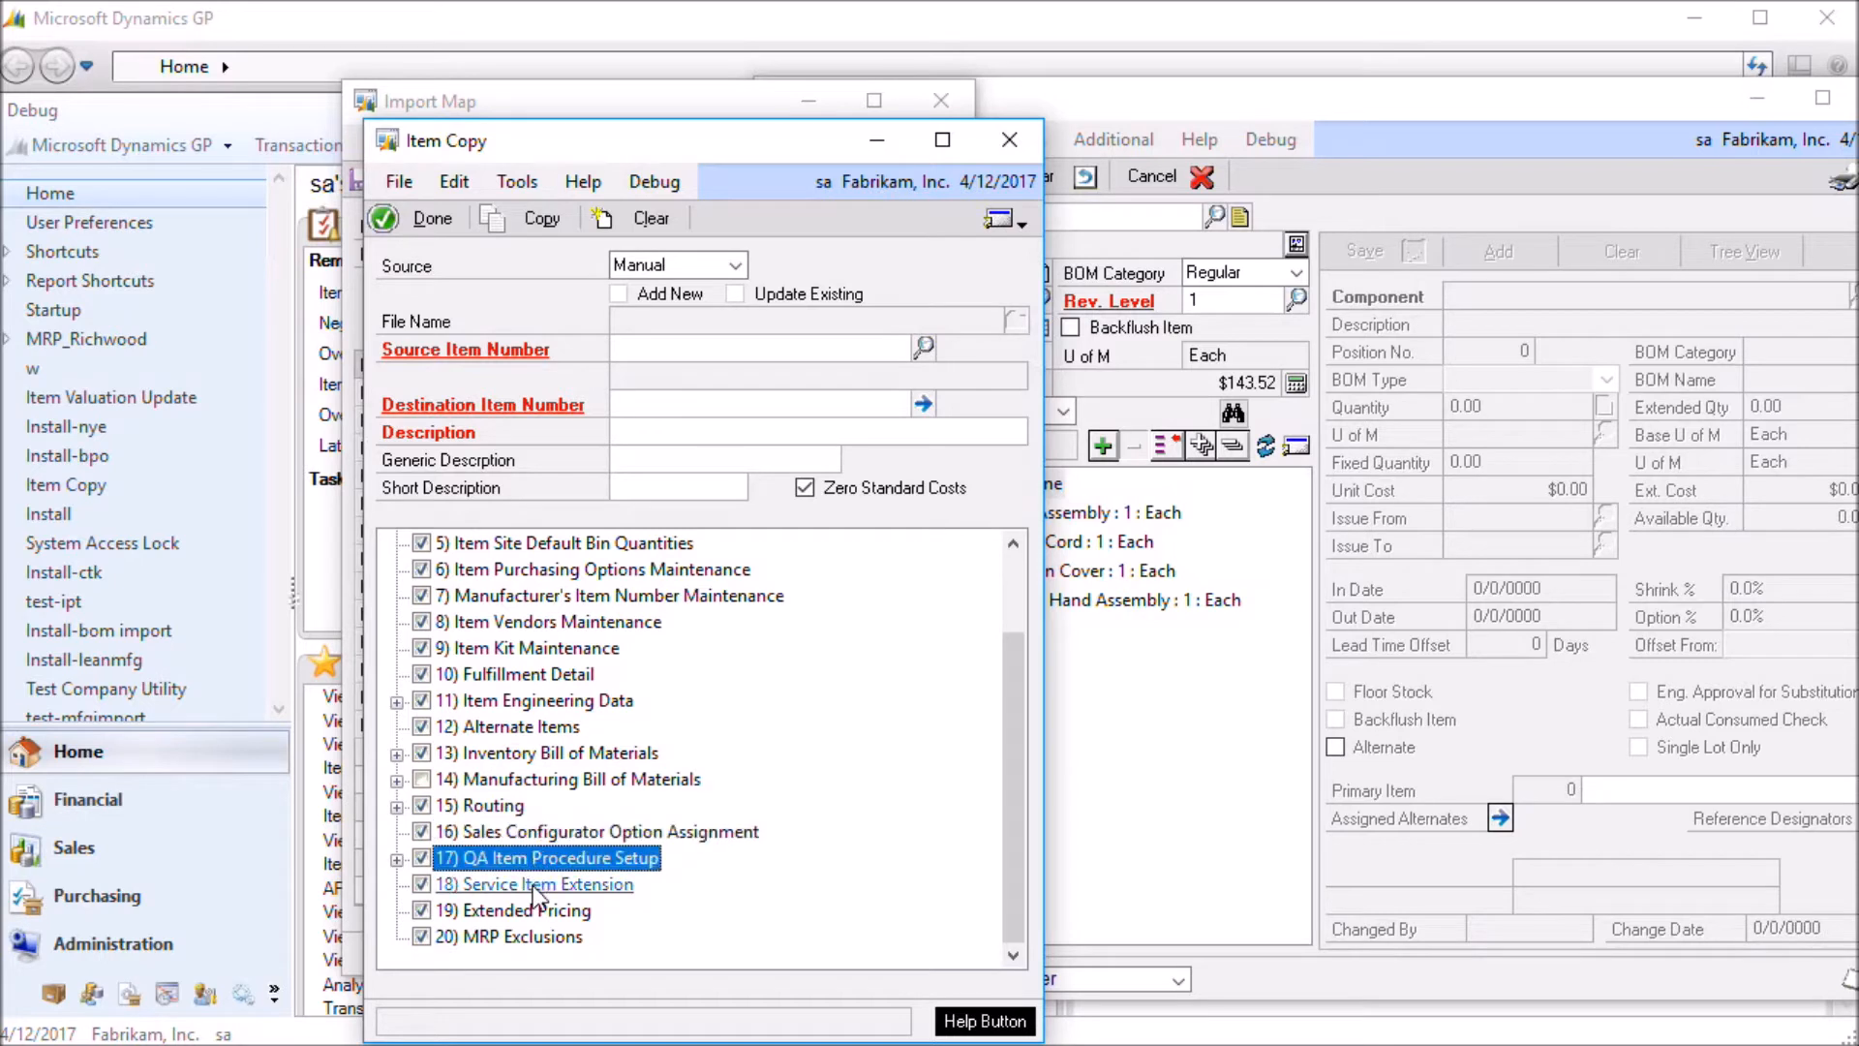
click(534, 887)
click(538, 939)
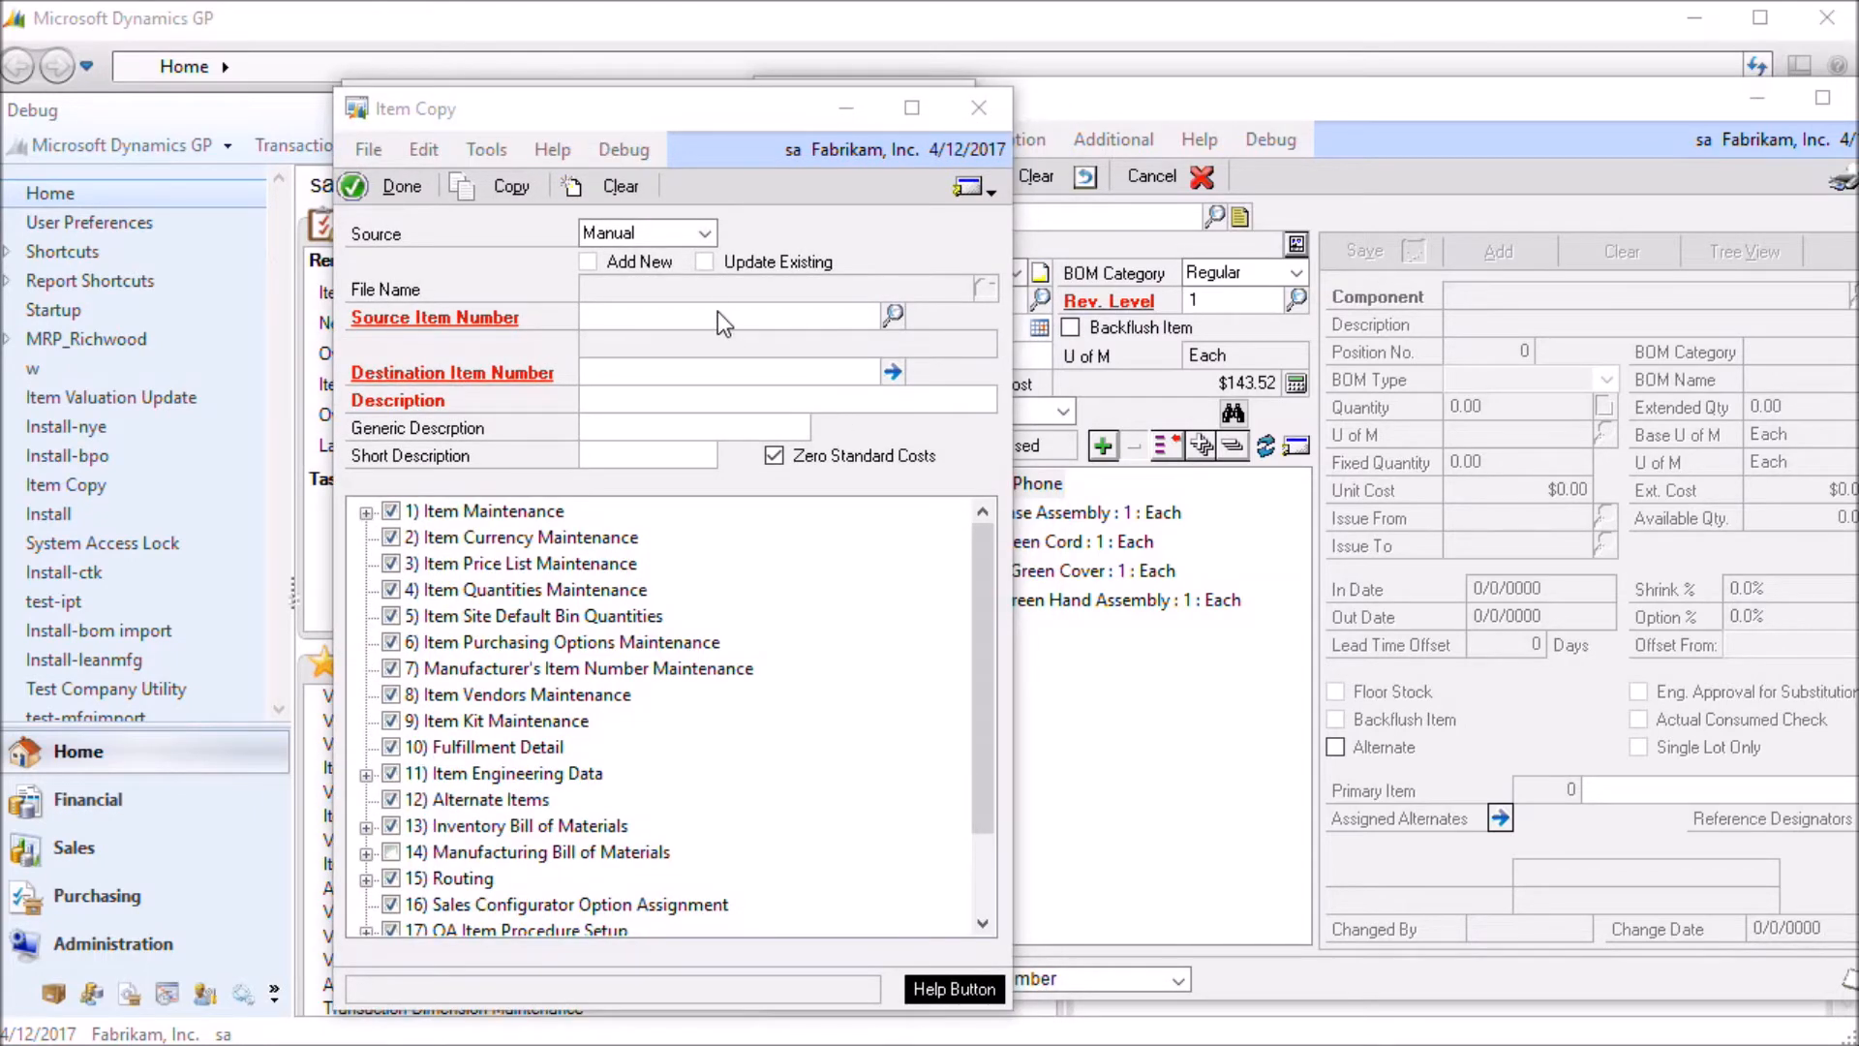
- Set up an item copy from source item 100XLG to destination item TEST1, with description and generic description Red
click(718, 311)
text(100XLG)
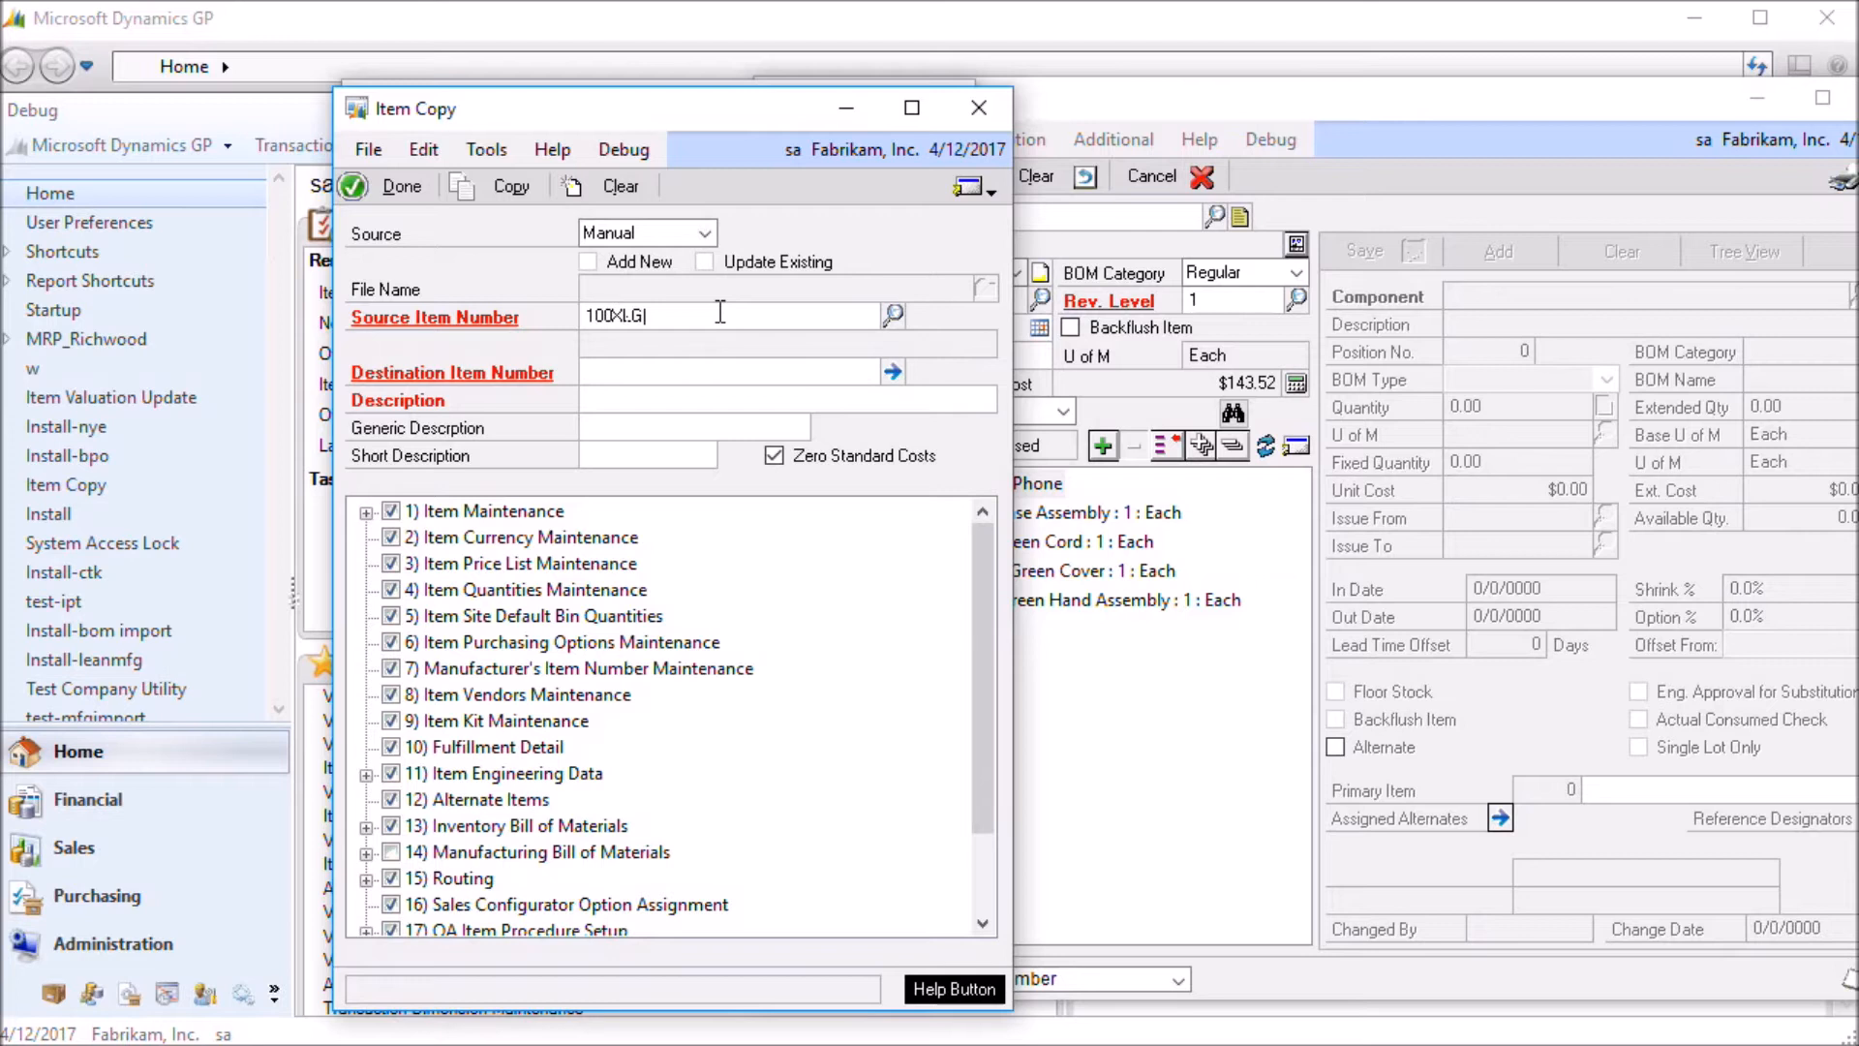
key(Tab)
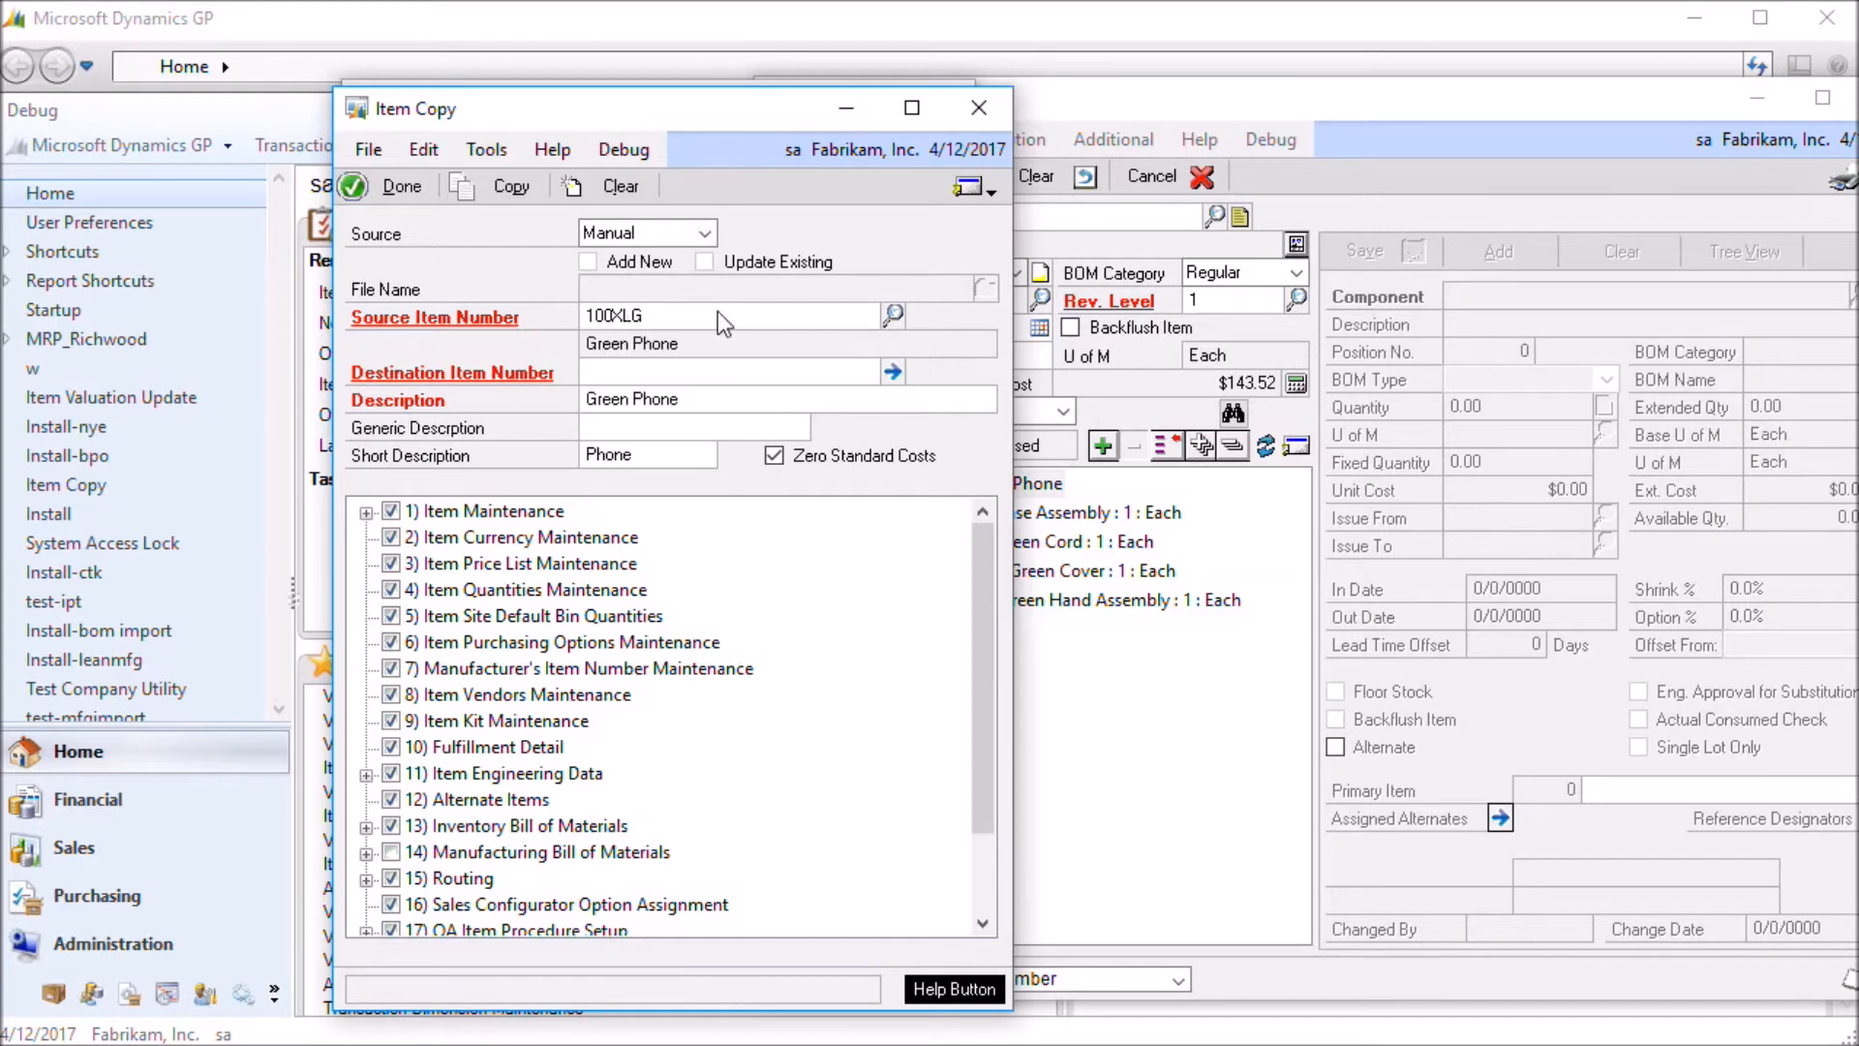
text(TEST1)
key(Tab)
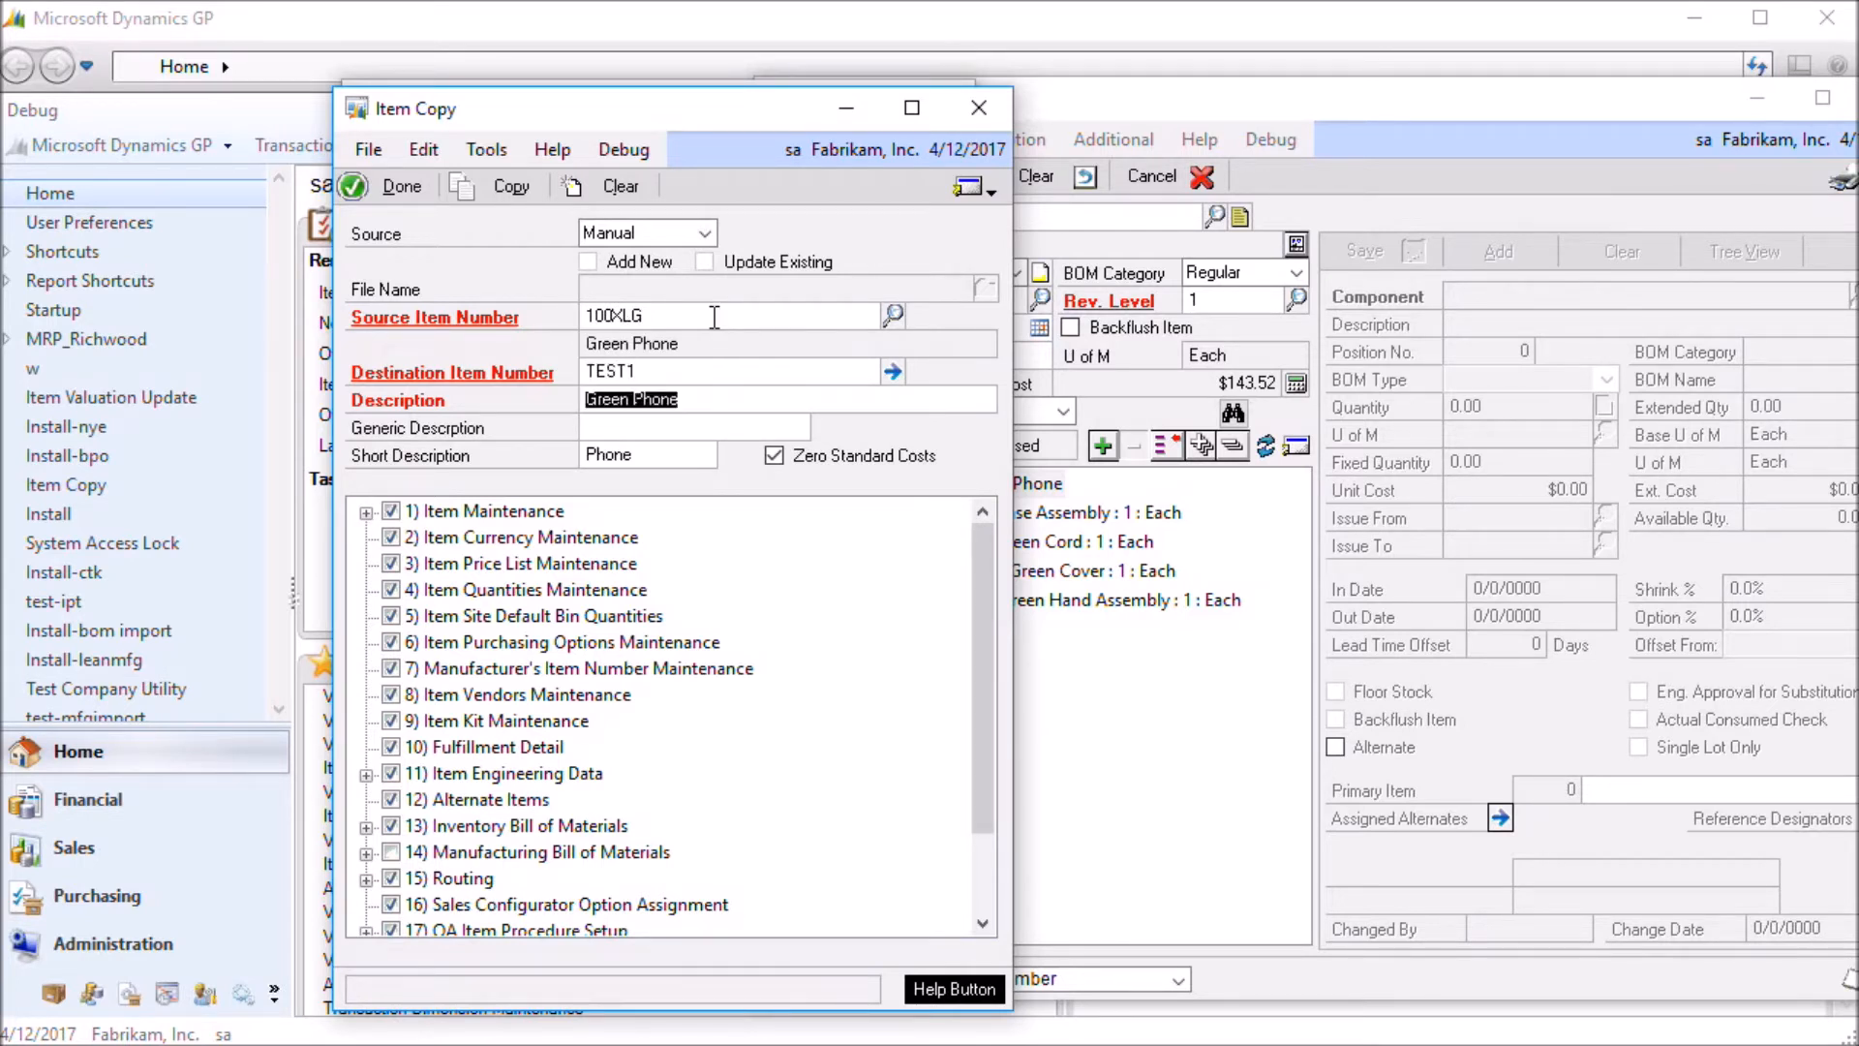
text(RedRed)
key(Tab)
- Run the item copy, accepting the mapped routing names and confirming the creation of TEST1 from 100XLG
click(524, 188)
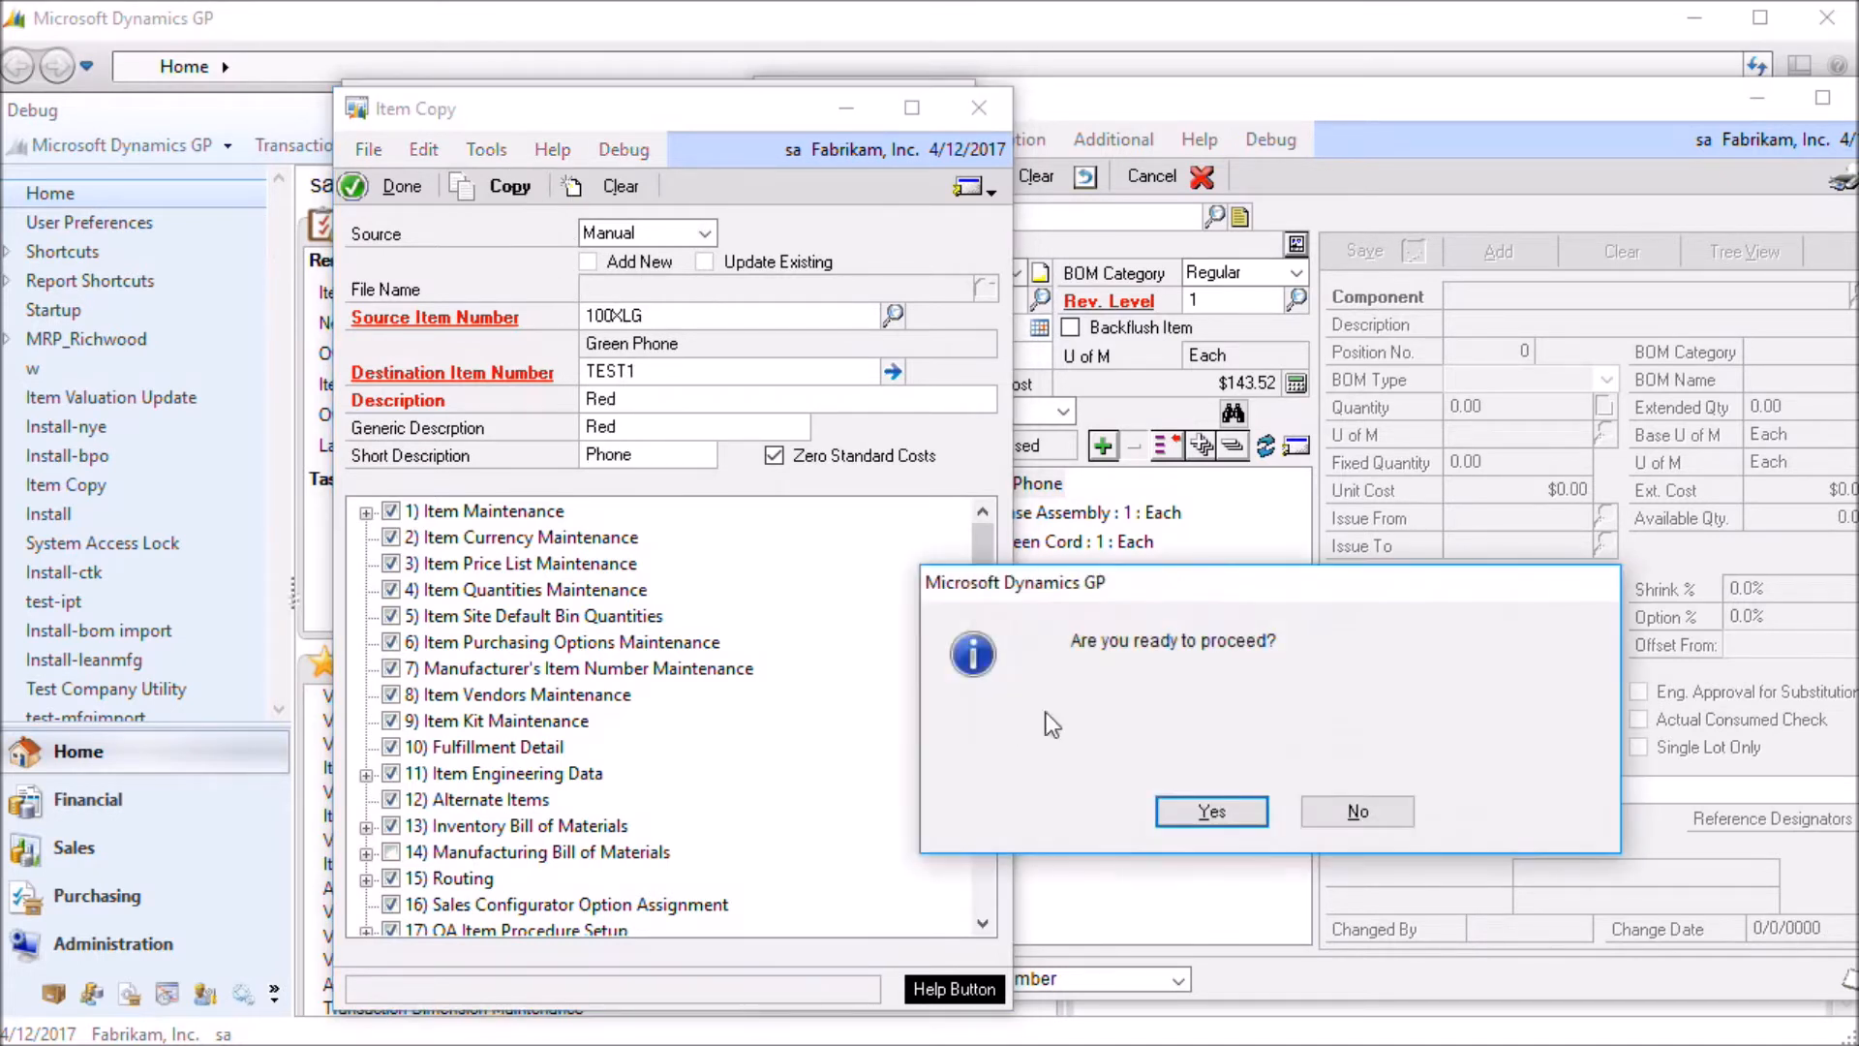
click(1229, 813)
click(1235, 816)
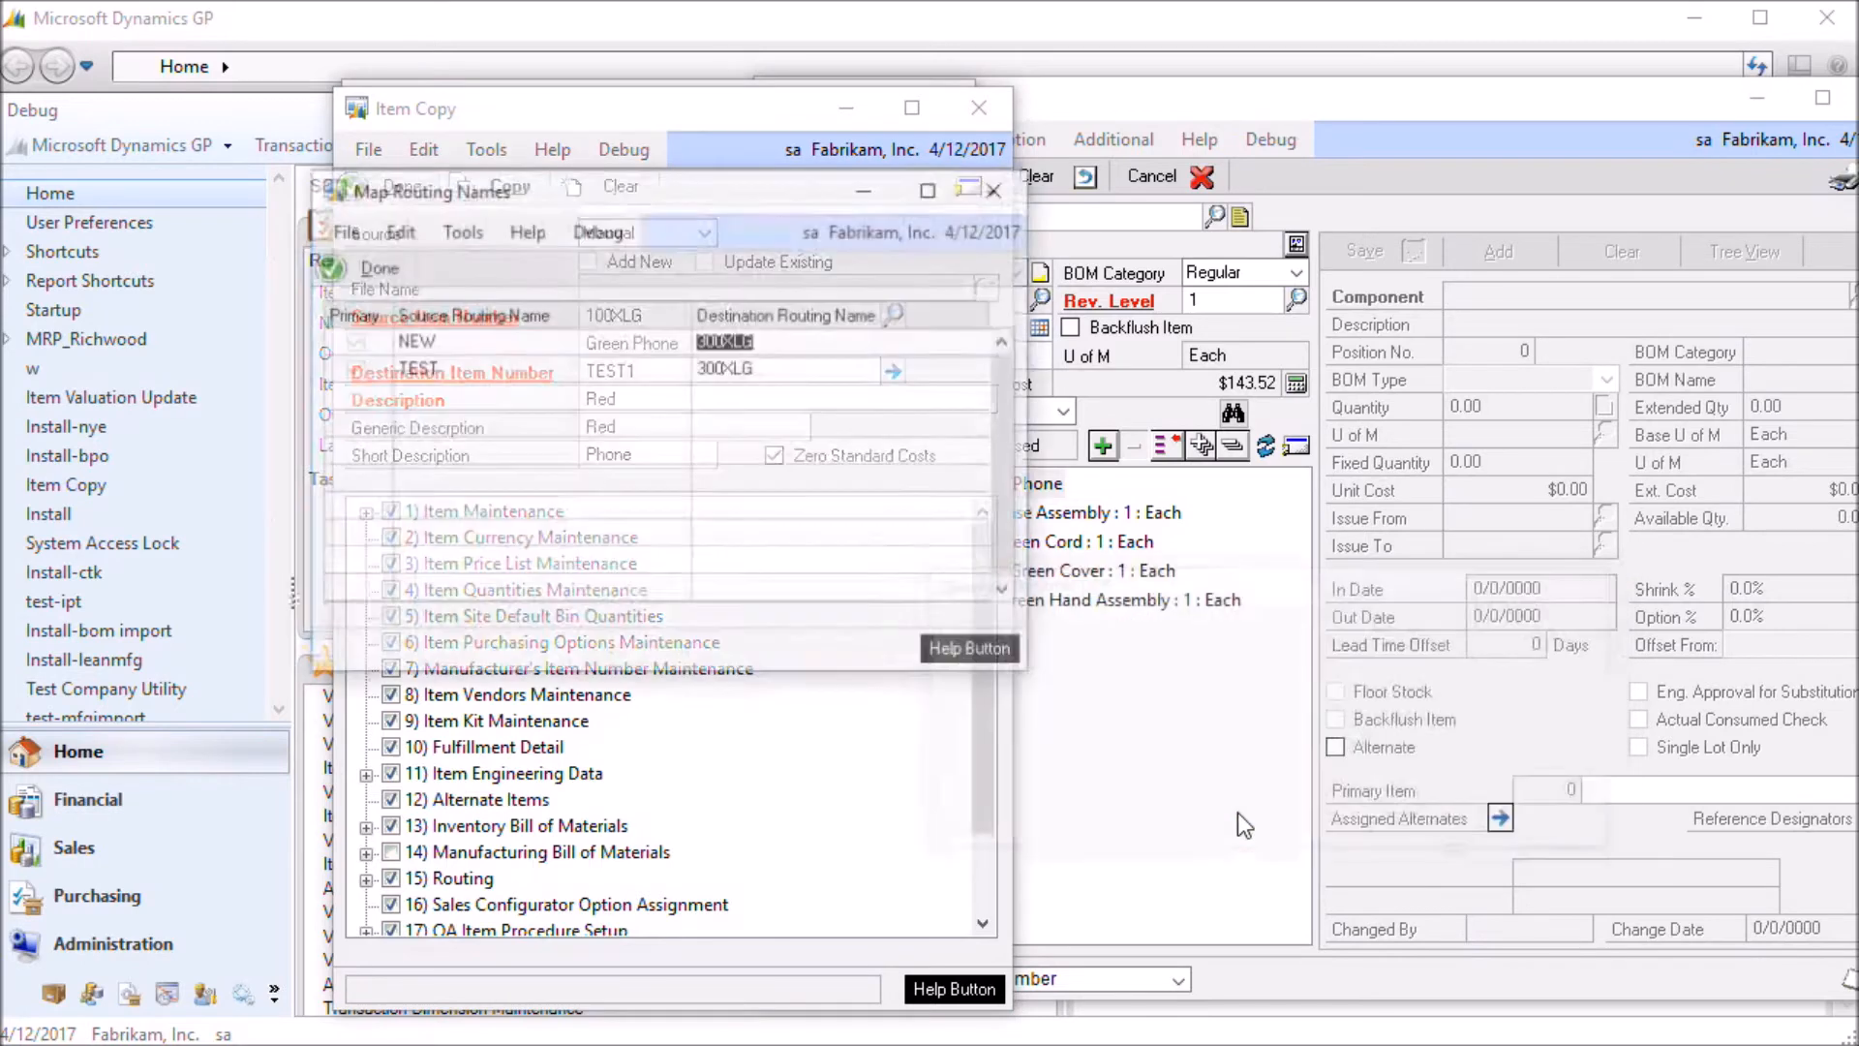
click(358, 265)
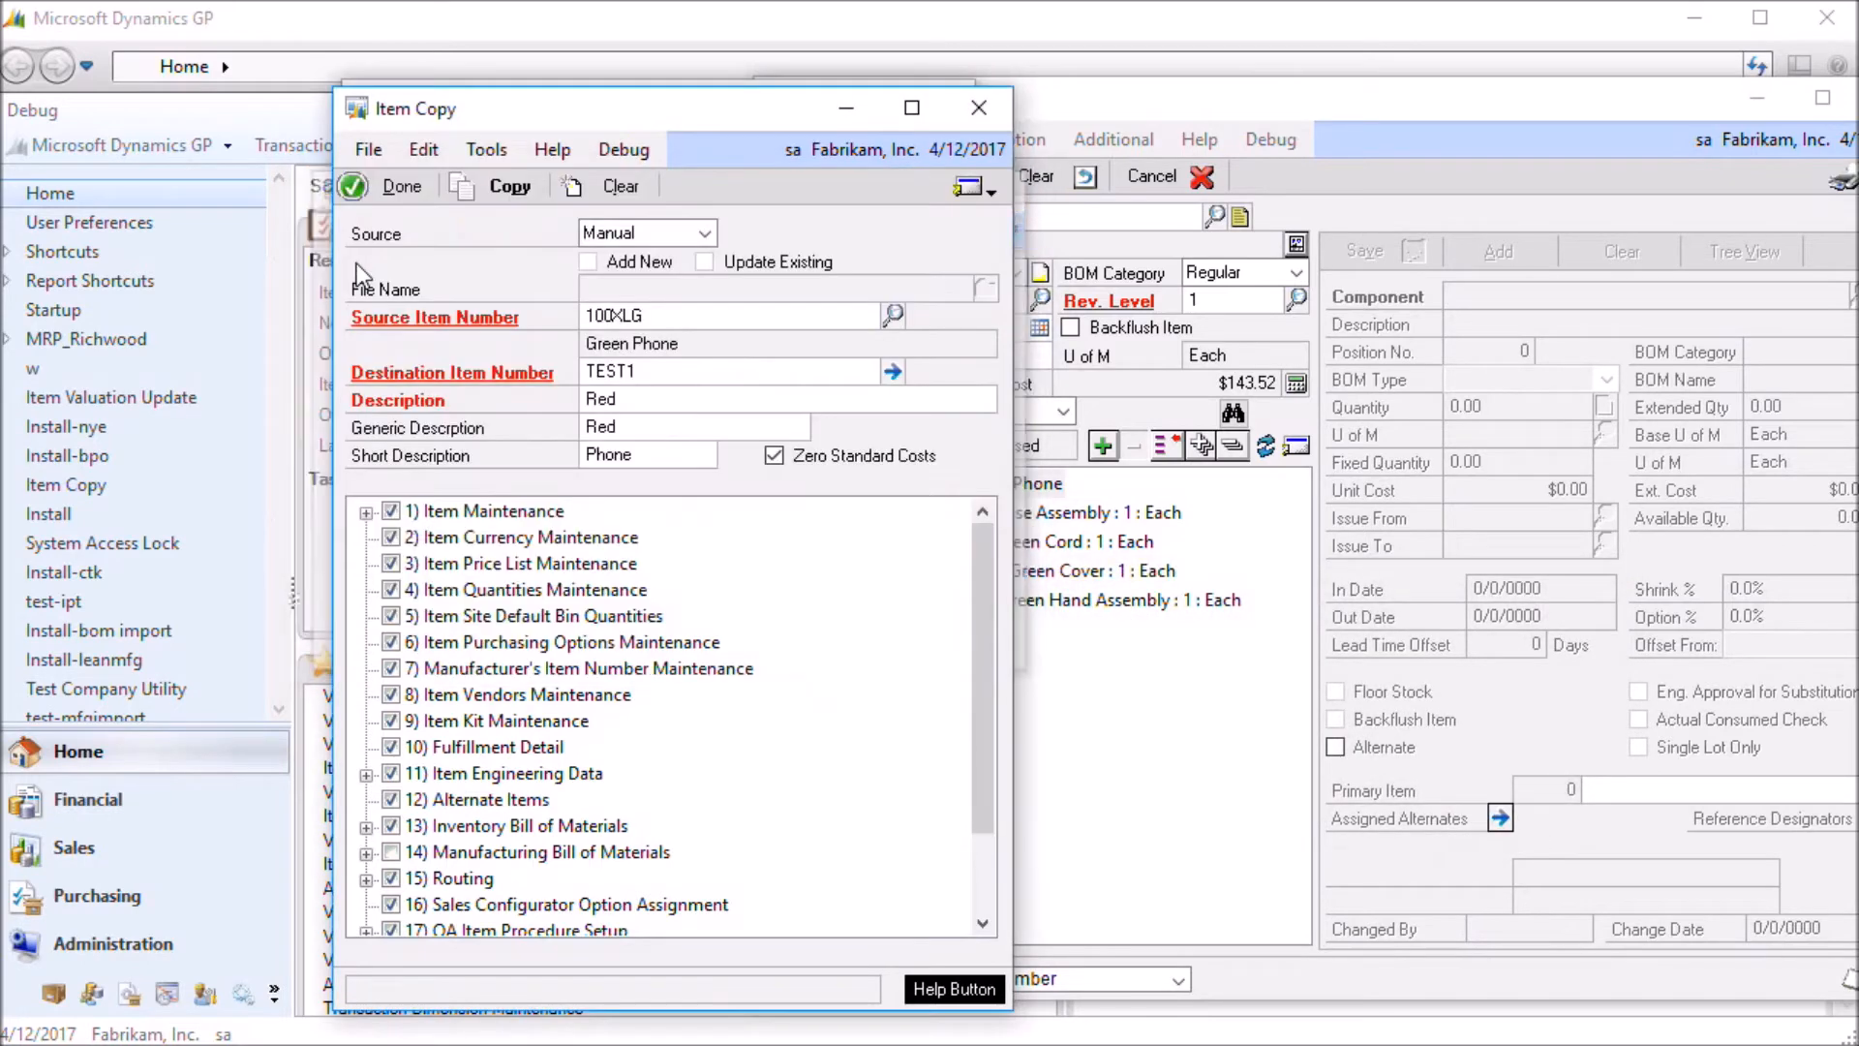
click(509, 185)
click(1230, 803)
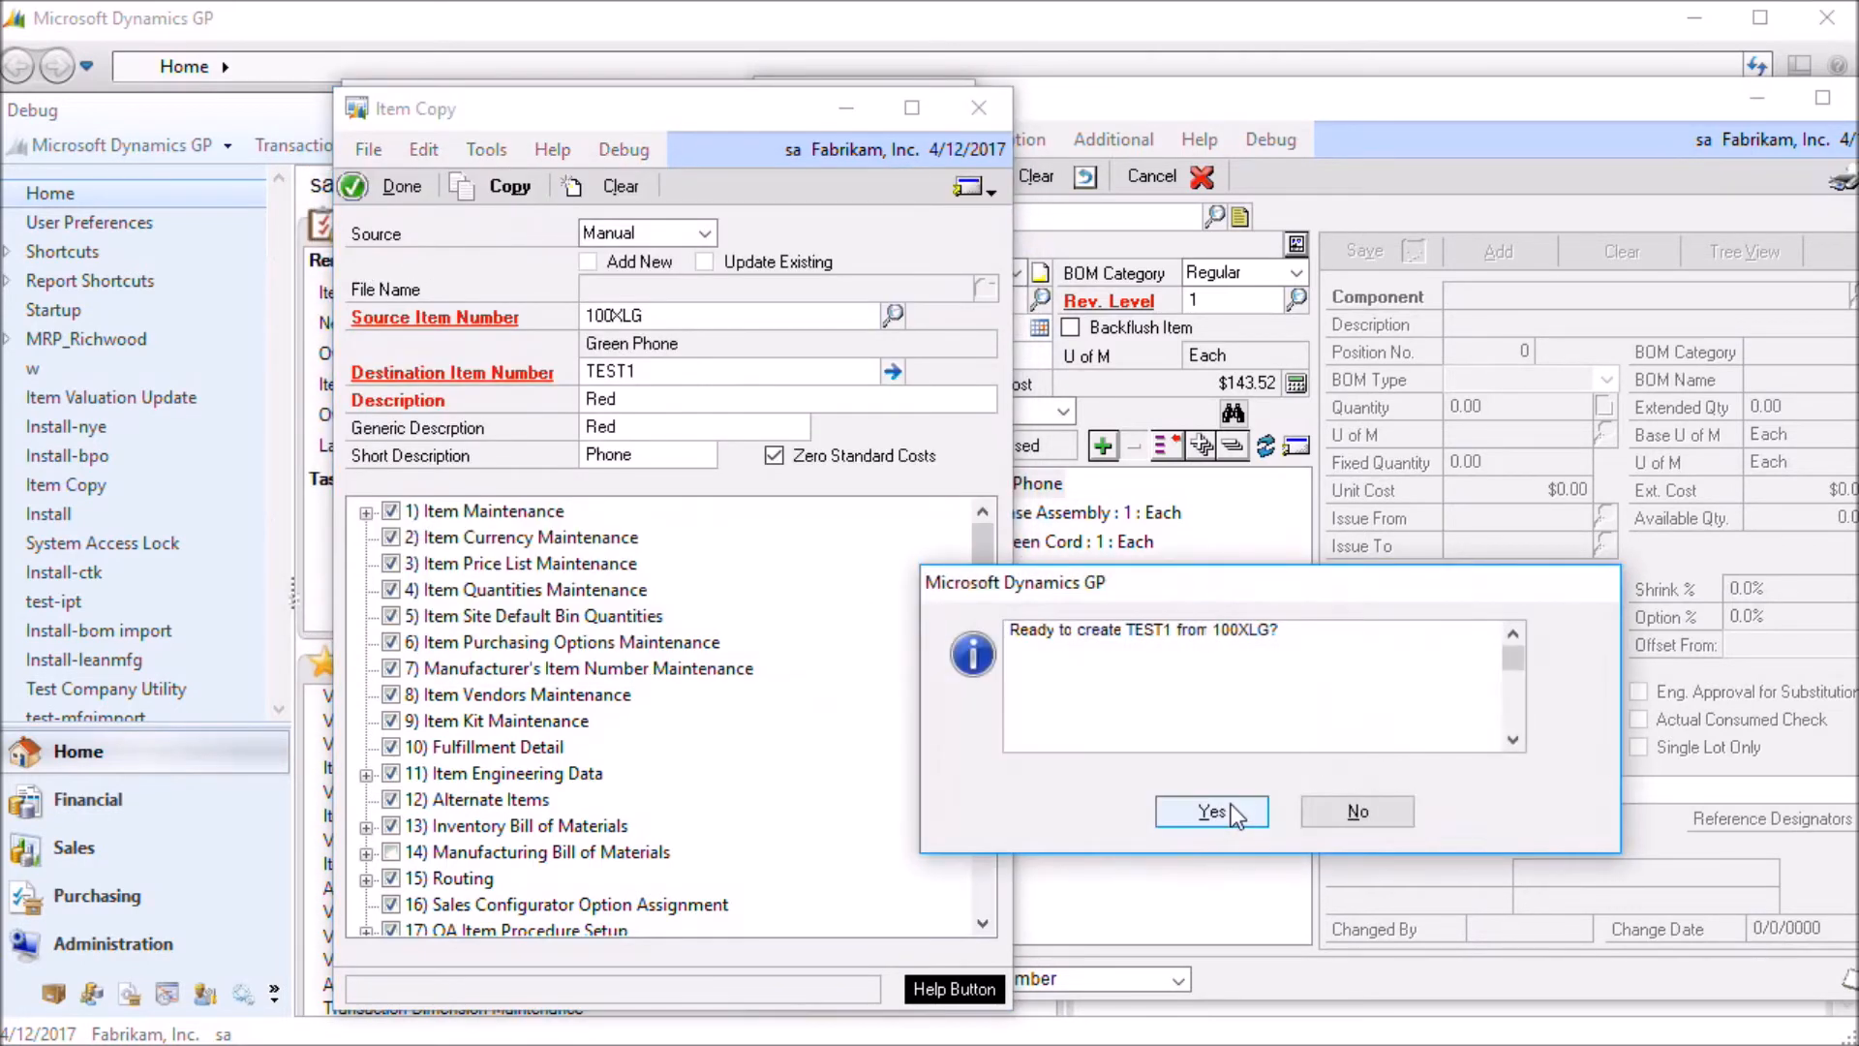
click(1229, 803)
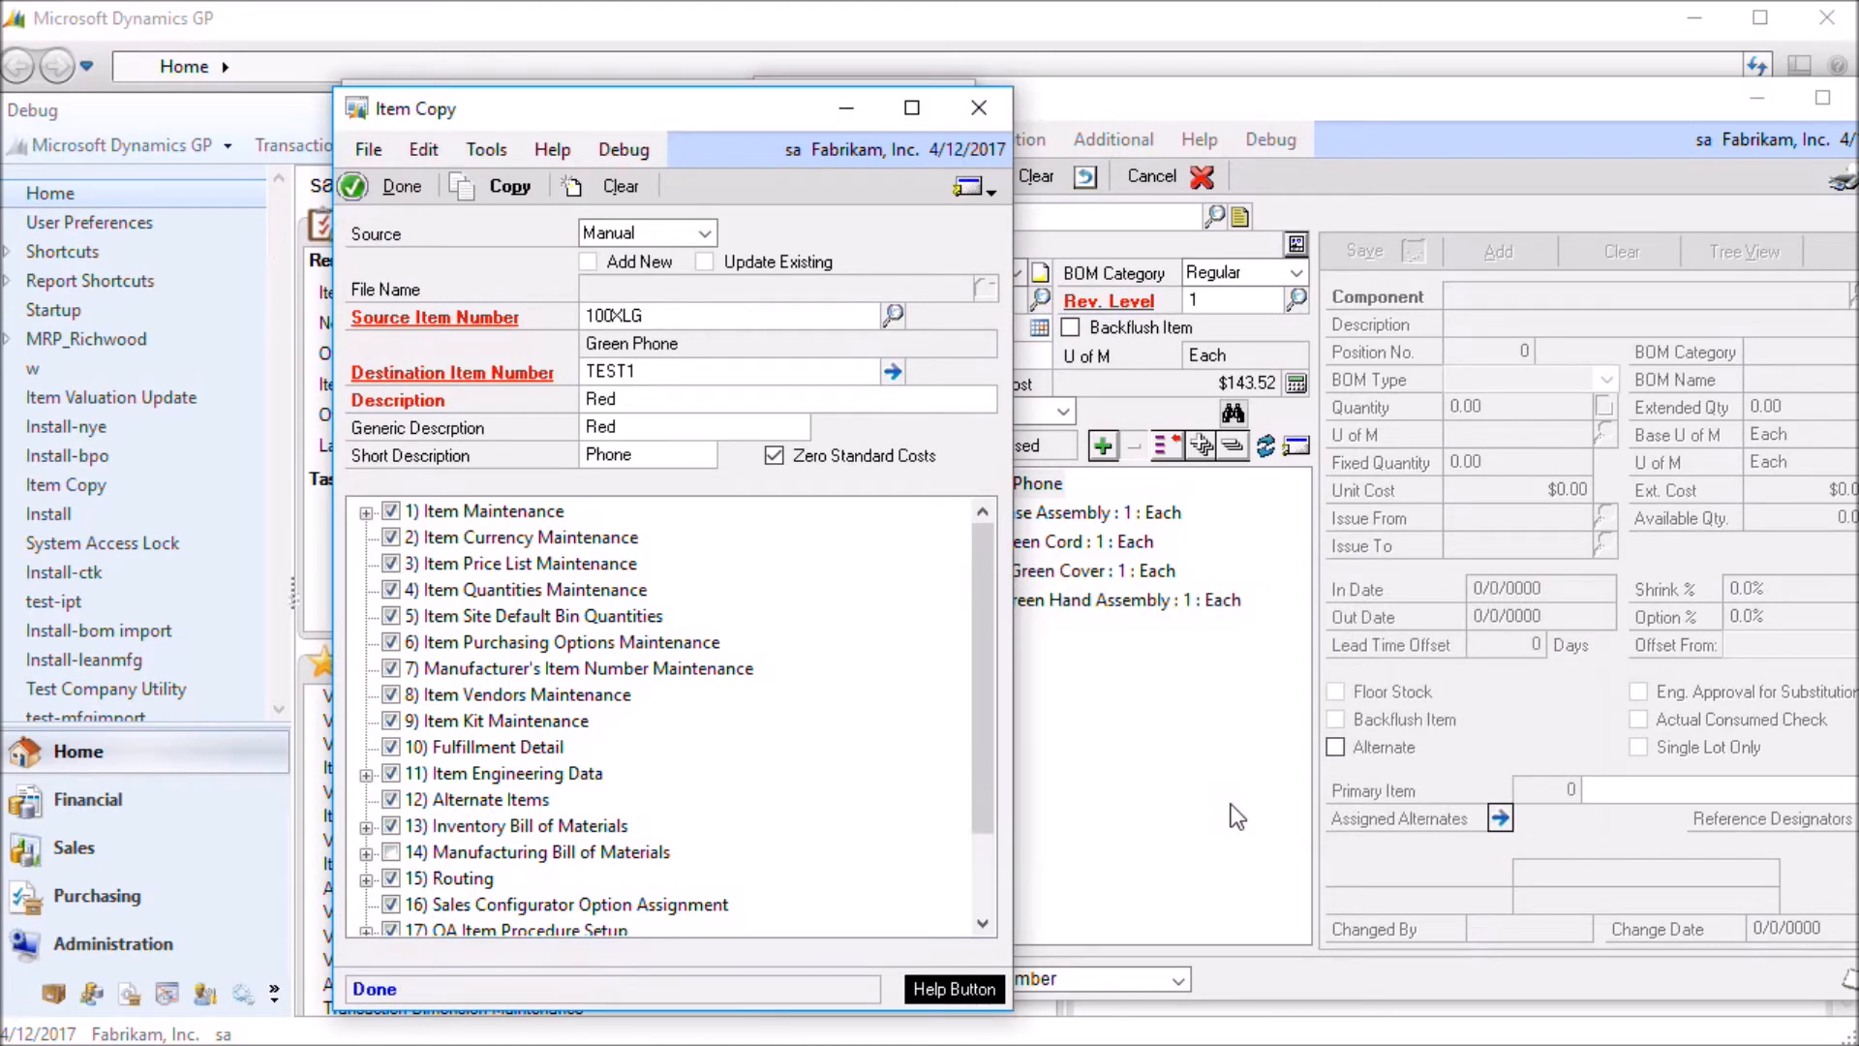
- View the destination item's Item Maintenance record, then close it and the Item Copy window
click(524, 380)
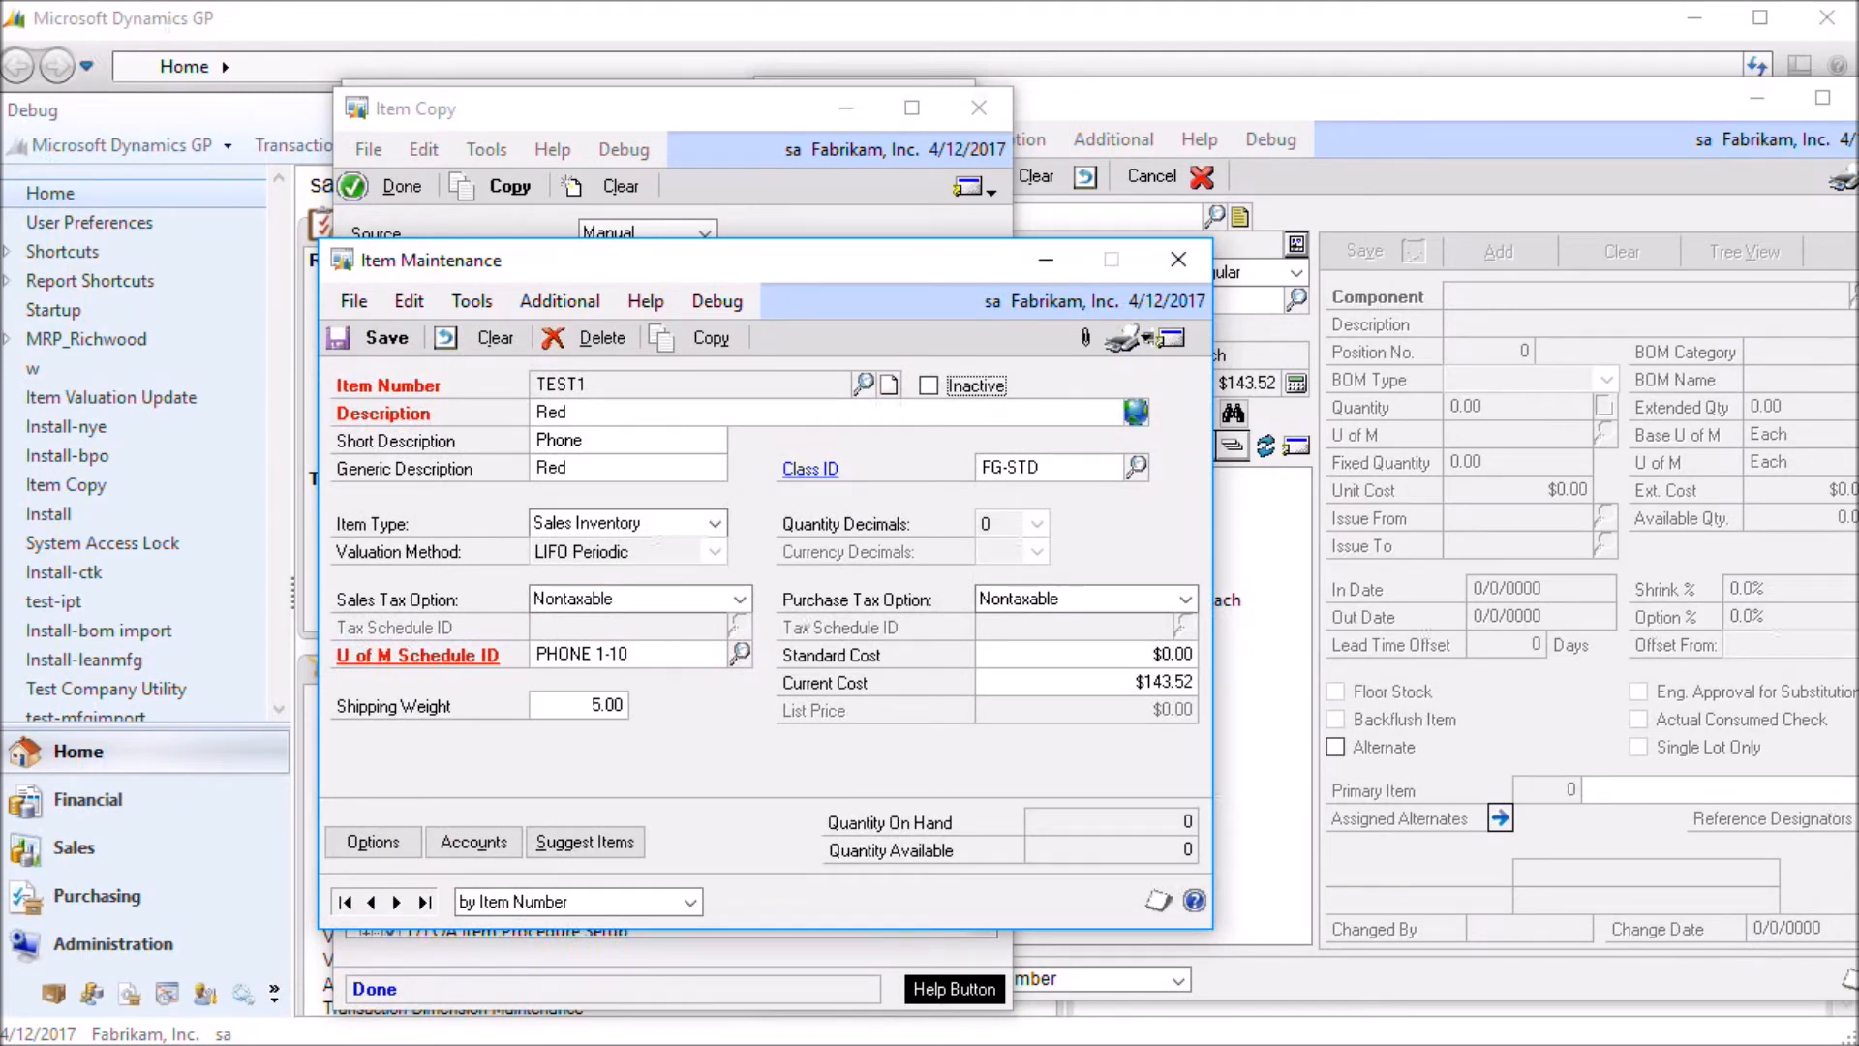
click(1178, 260)
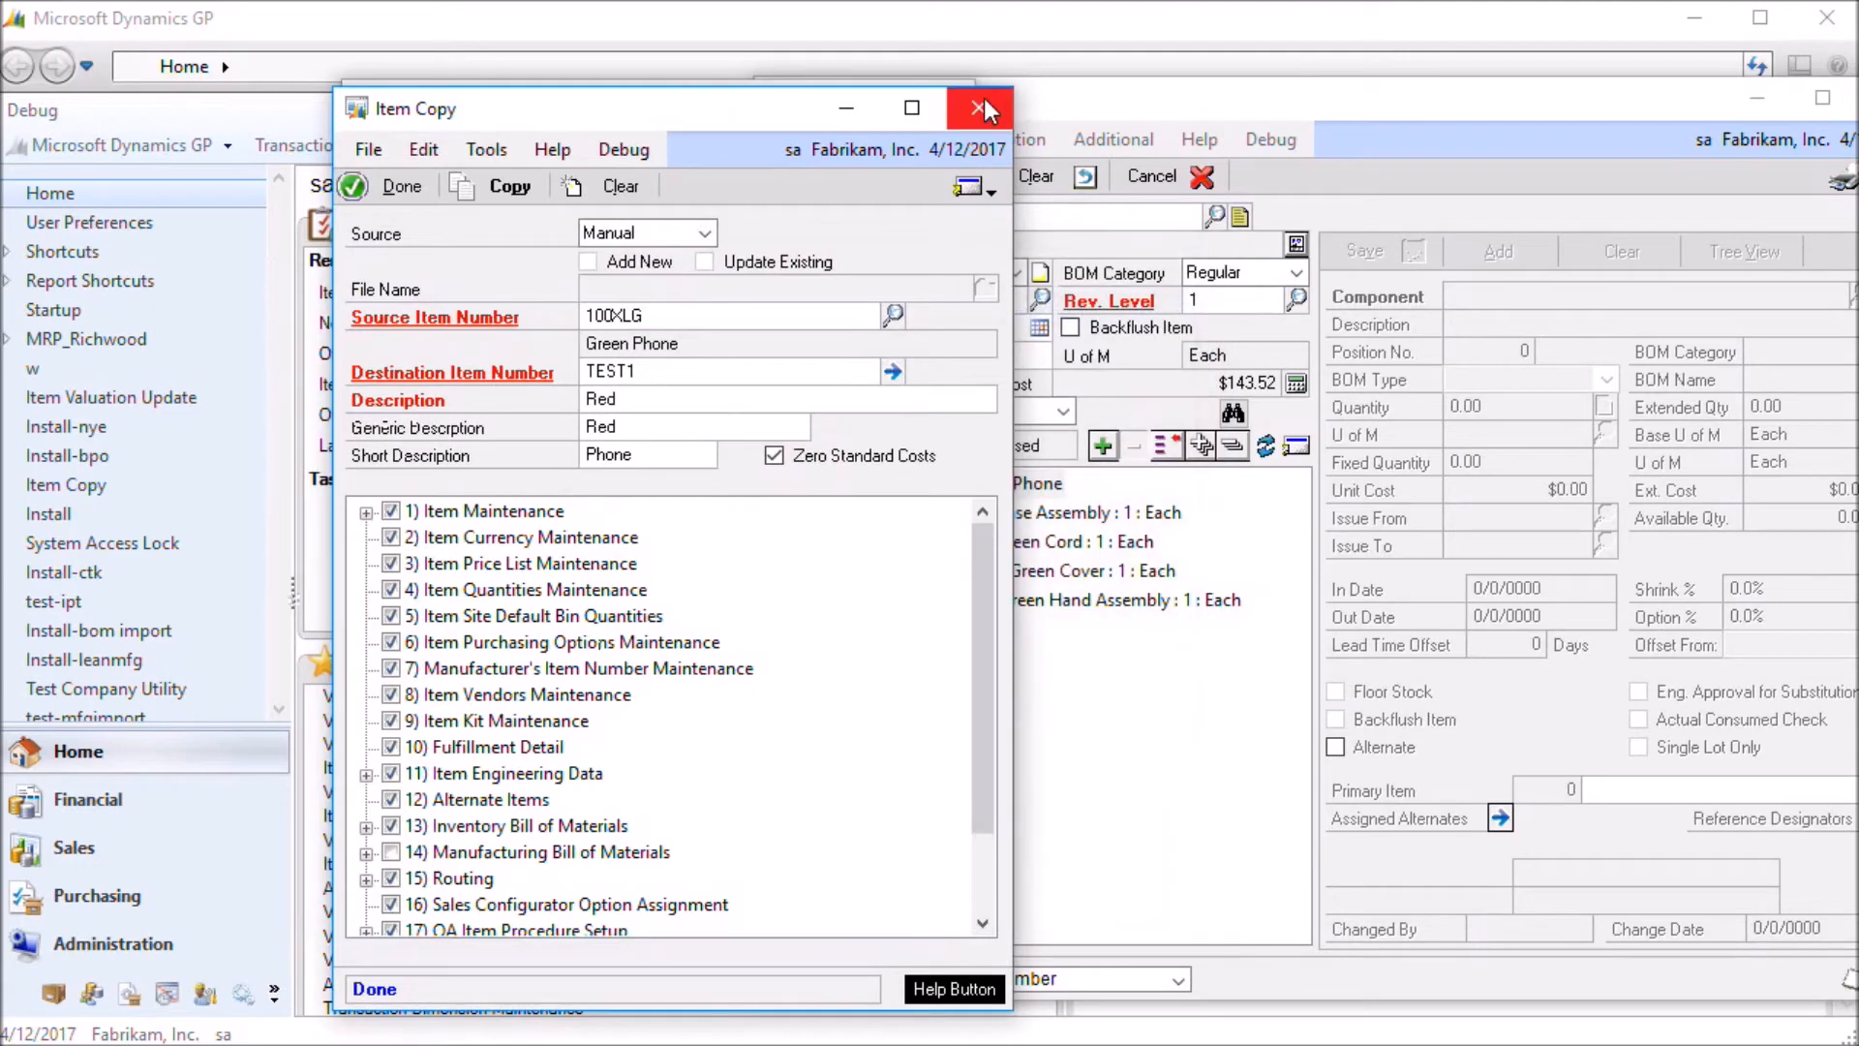
click(982, 102)
- Review the rule options of the Routing Source Item and Routing Name fields in the import map again
click(813, 699)
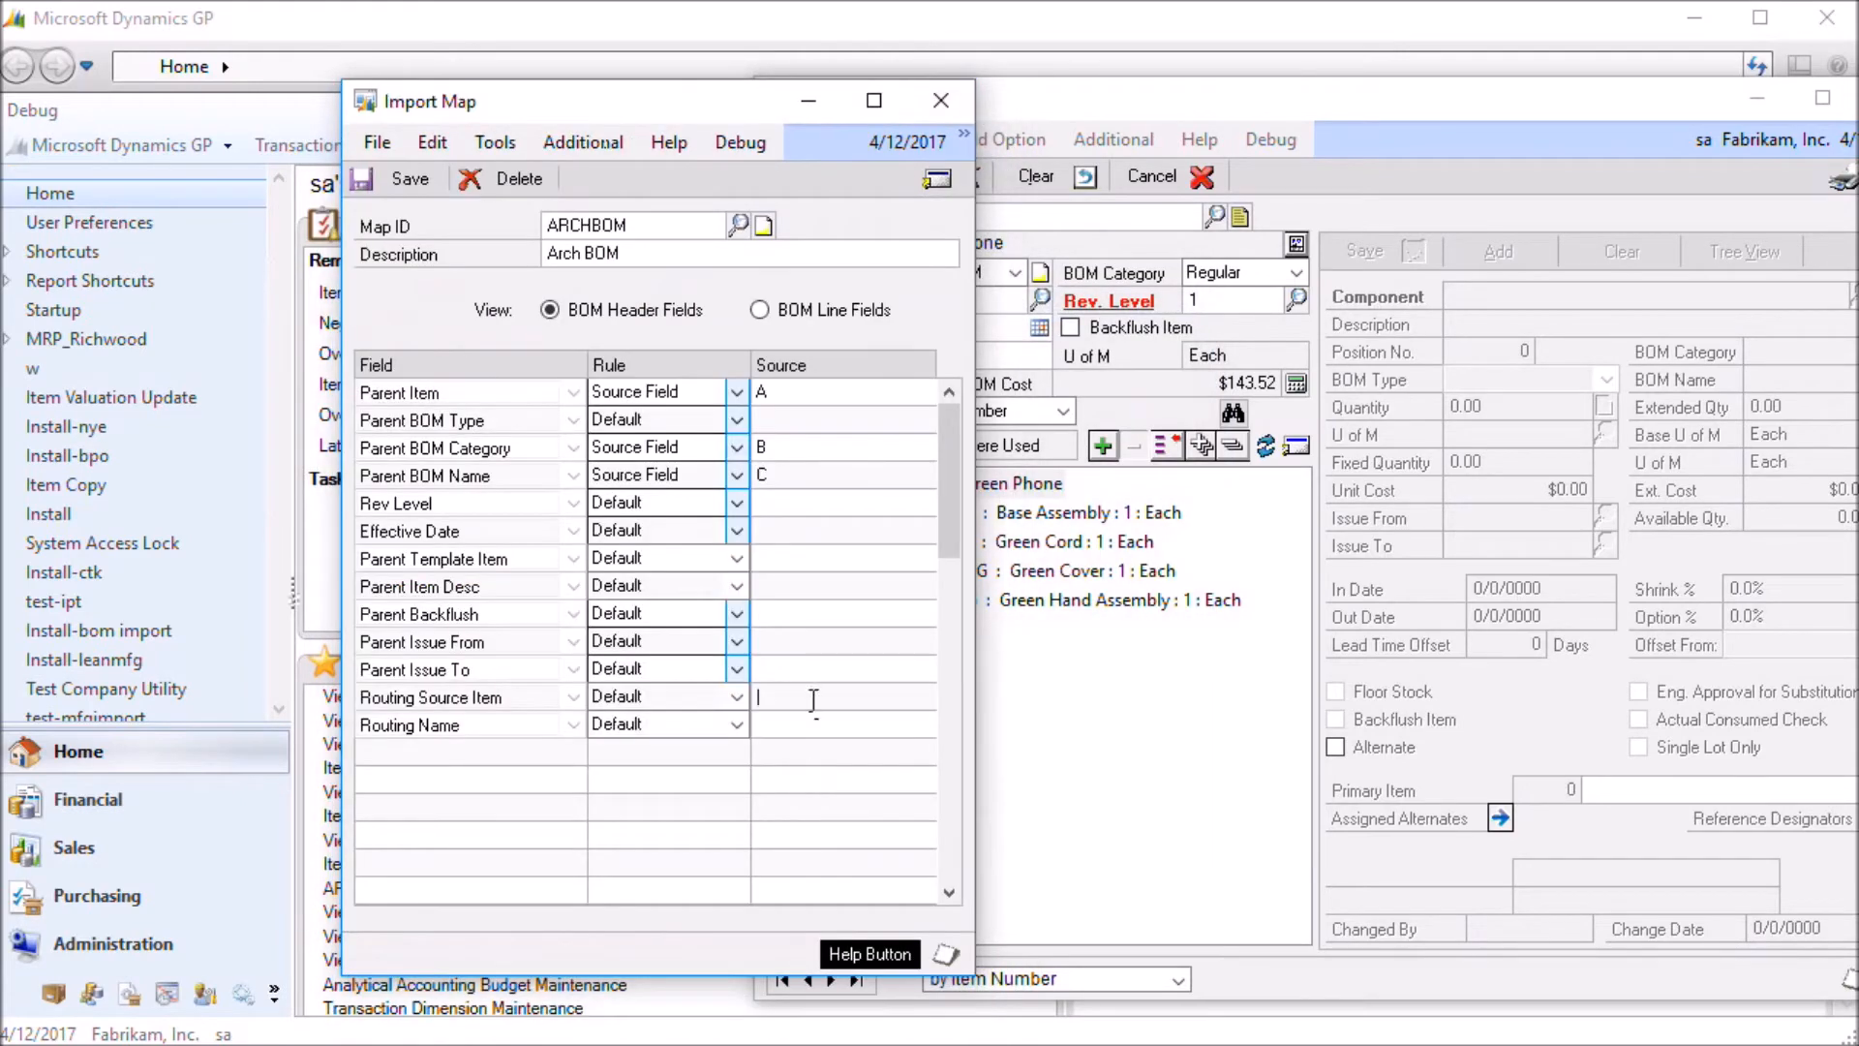
click(740, 697)
click(744, 695)
click(741, 722)
click(742, 722)
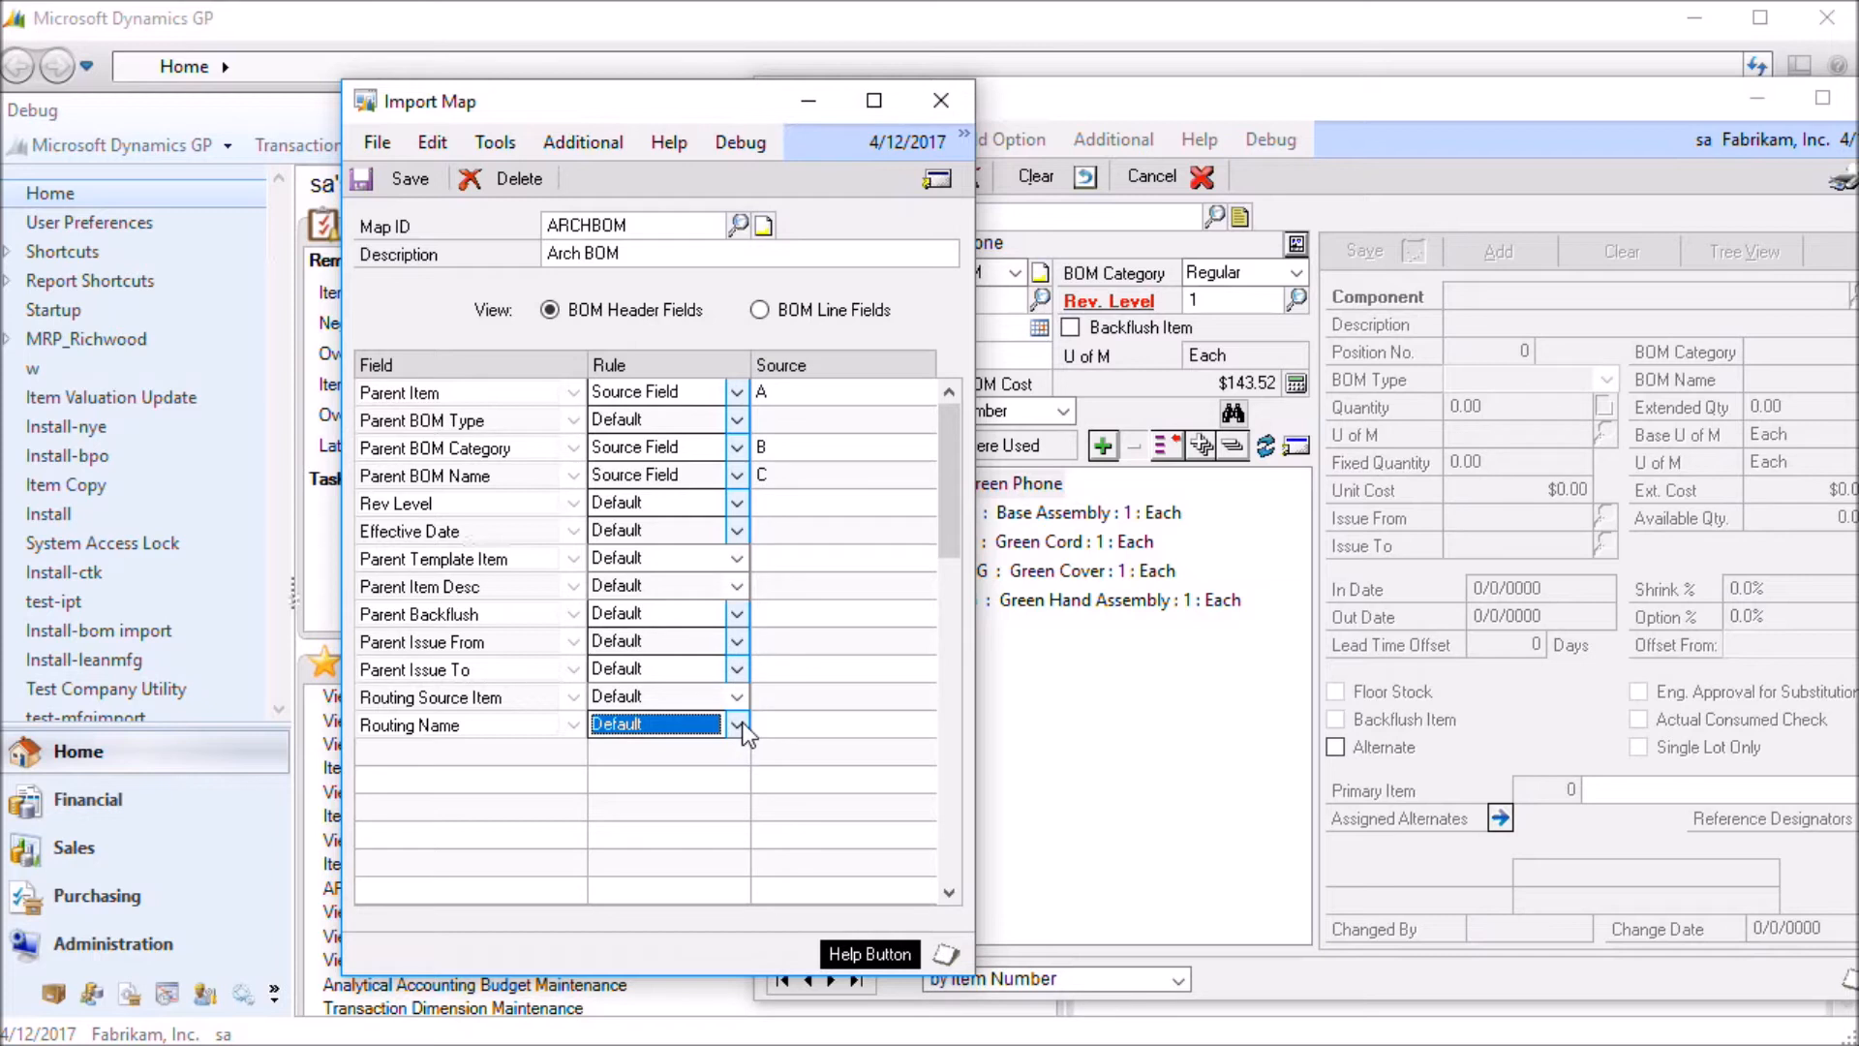
click(743, 699)
click(744, 699)
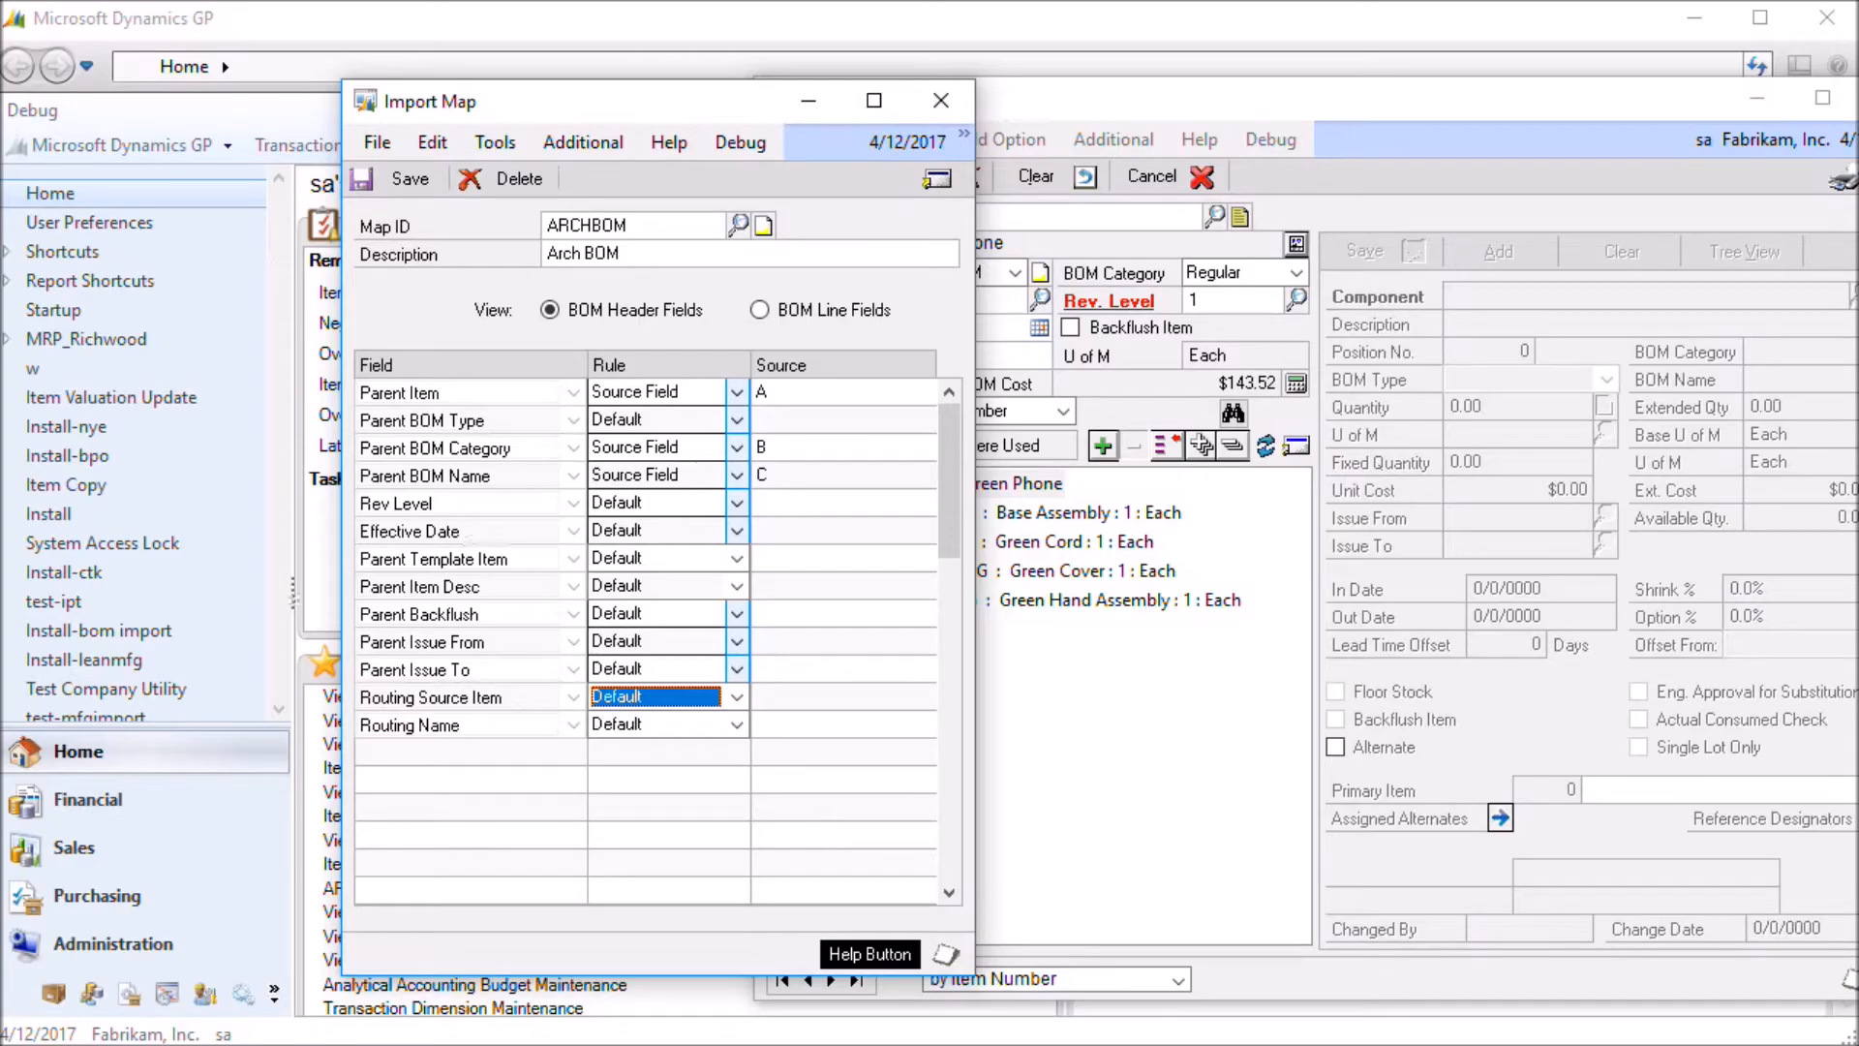
- Load the ARCHBOM_NEWITEM map into the Import Map window through the Map ID lookup
key(alt+Tab)
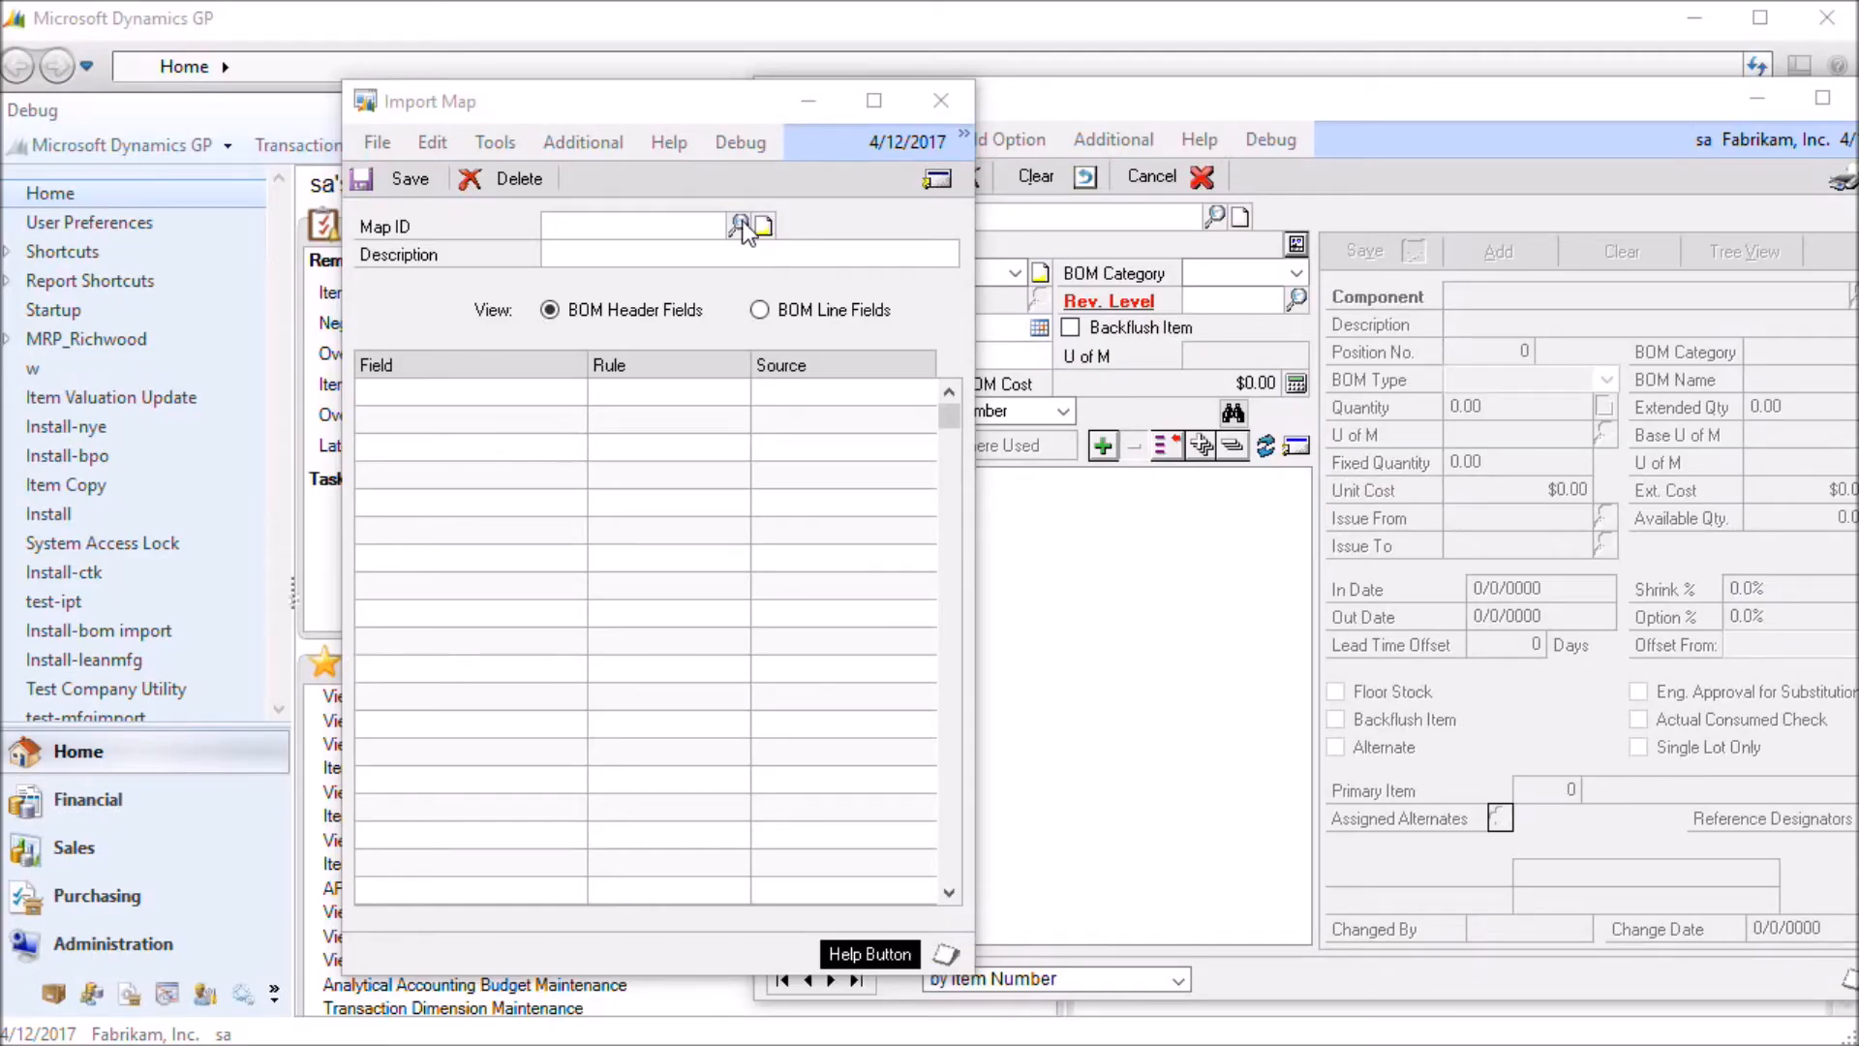
click(740, 225)
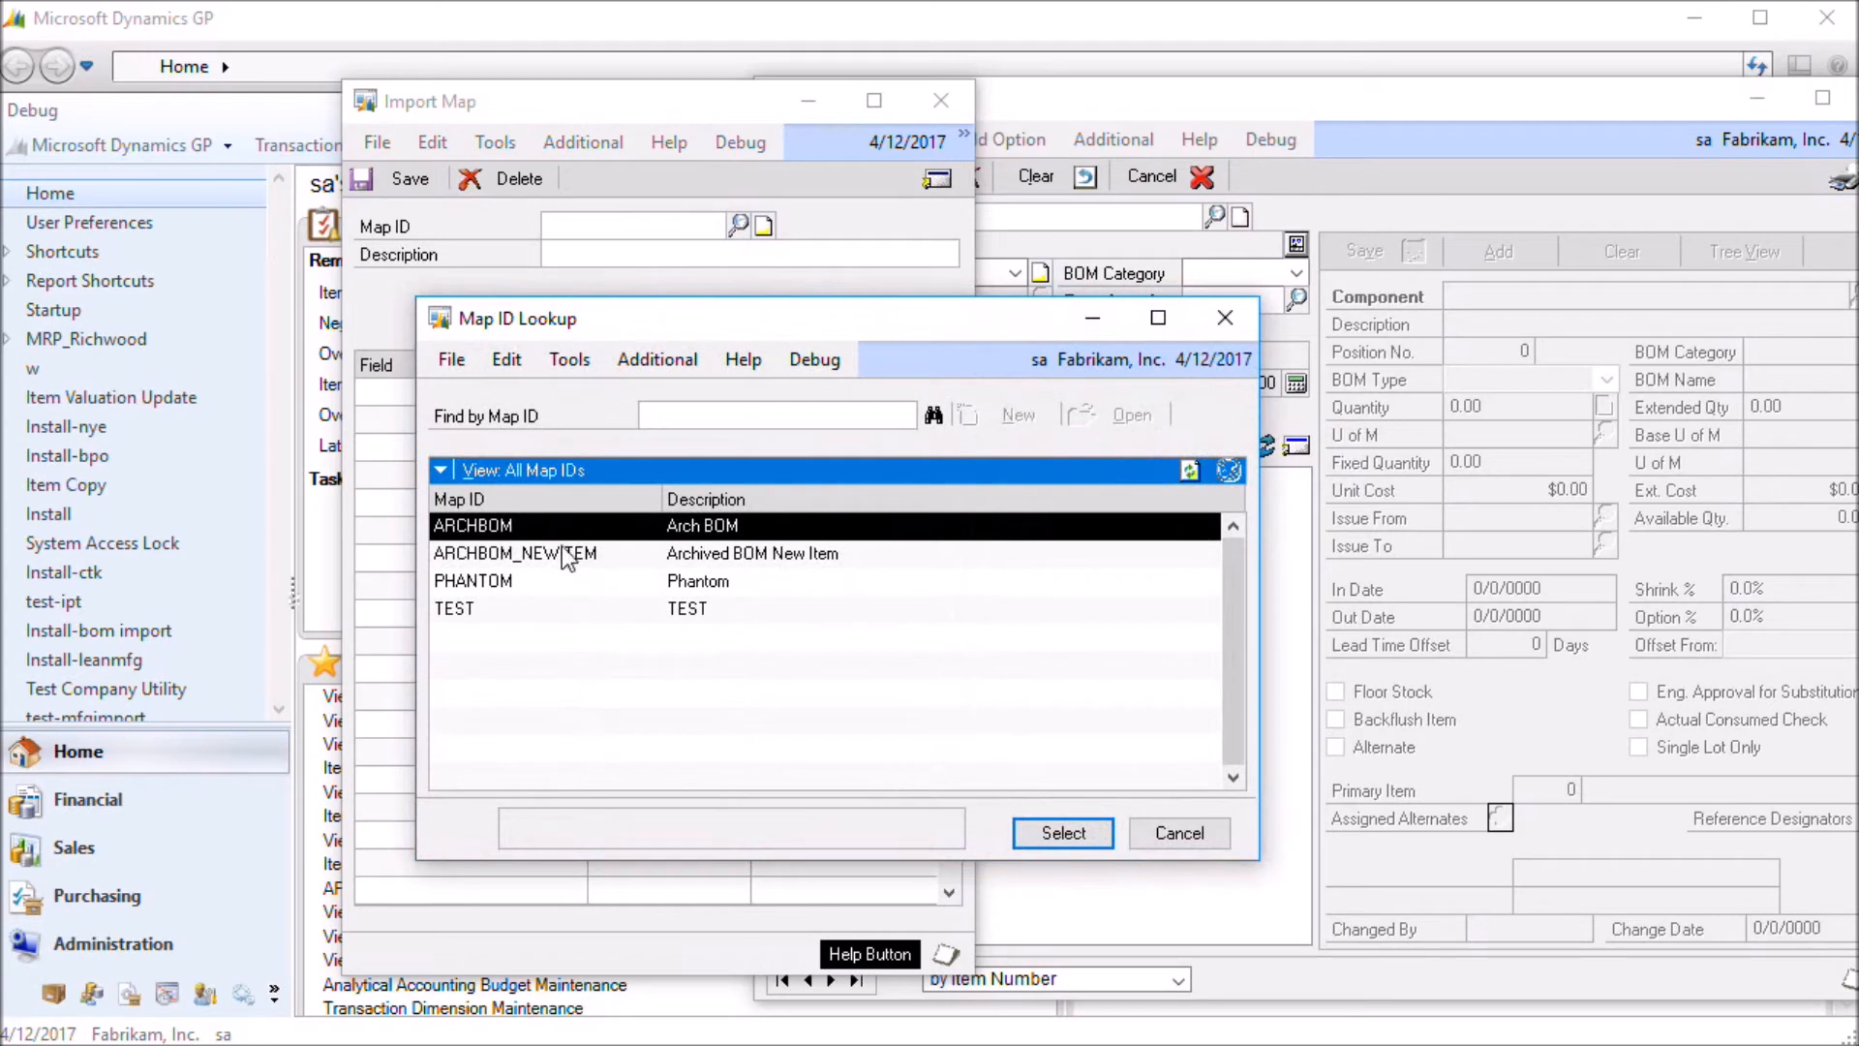
click(562, 552)
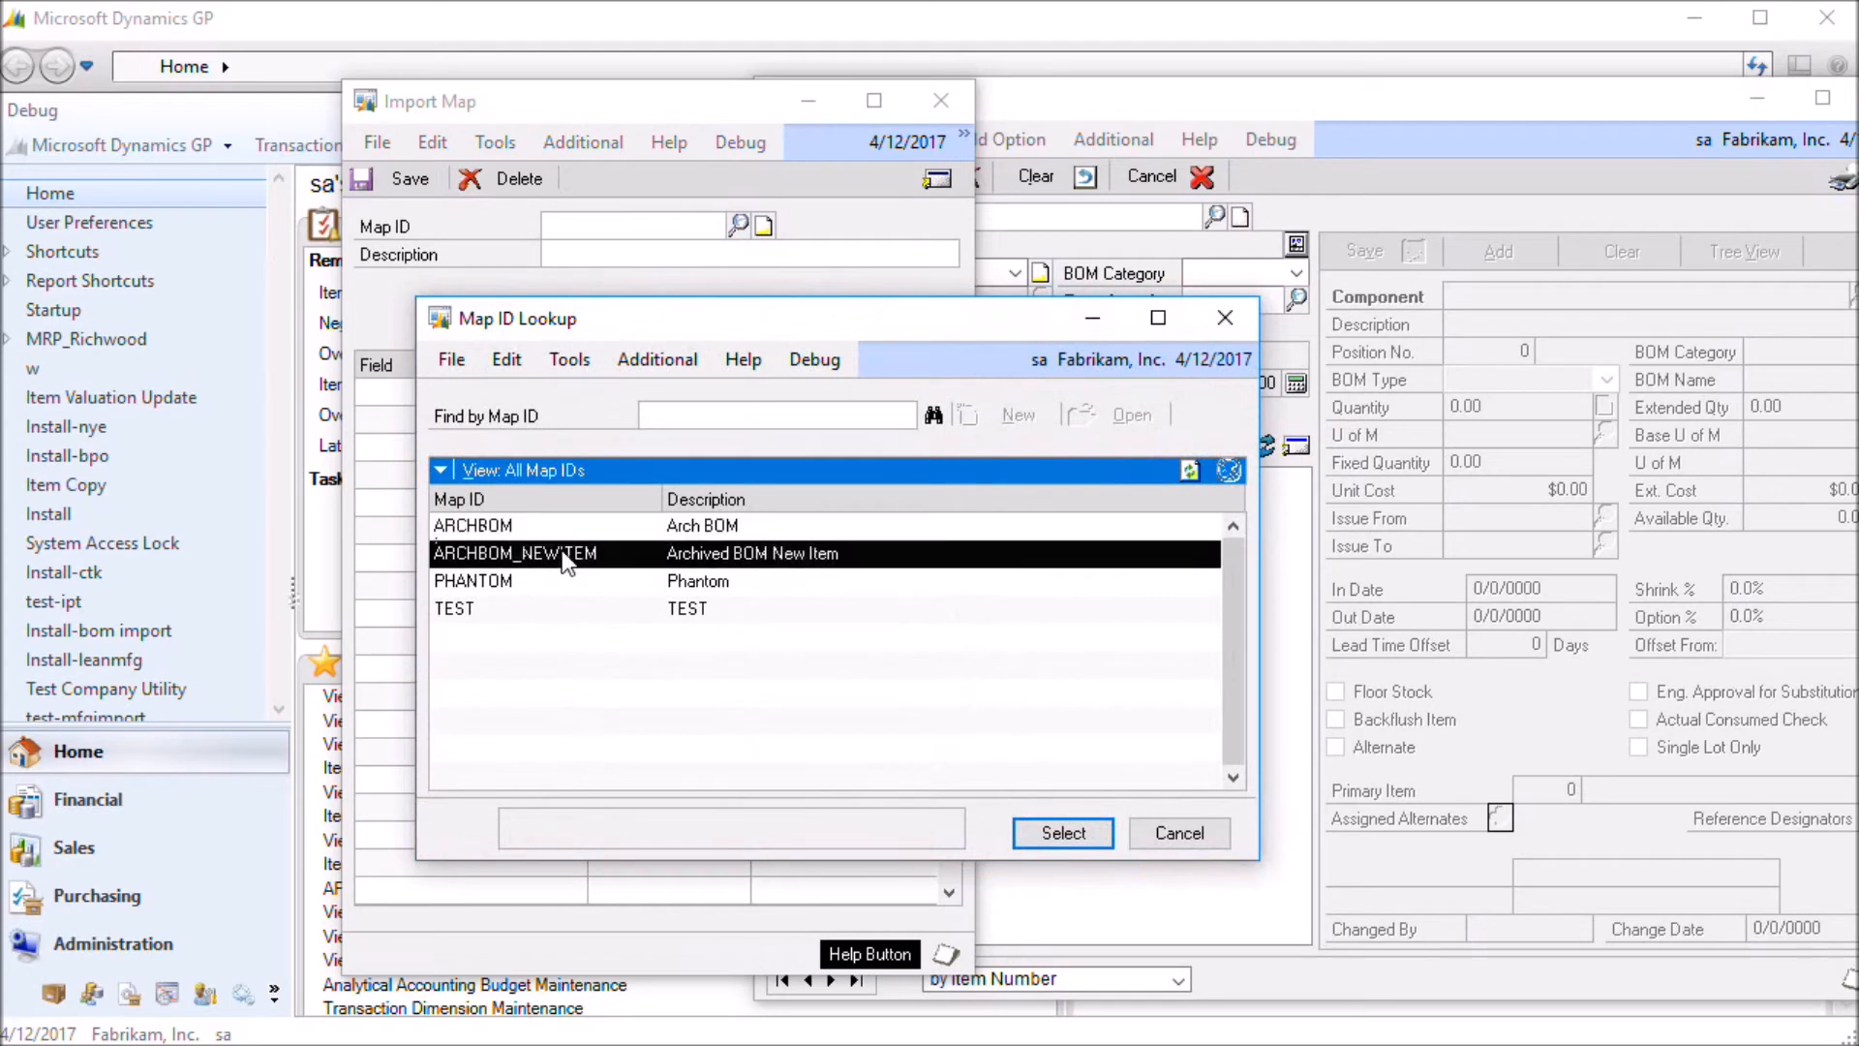
click(1060, 832)
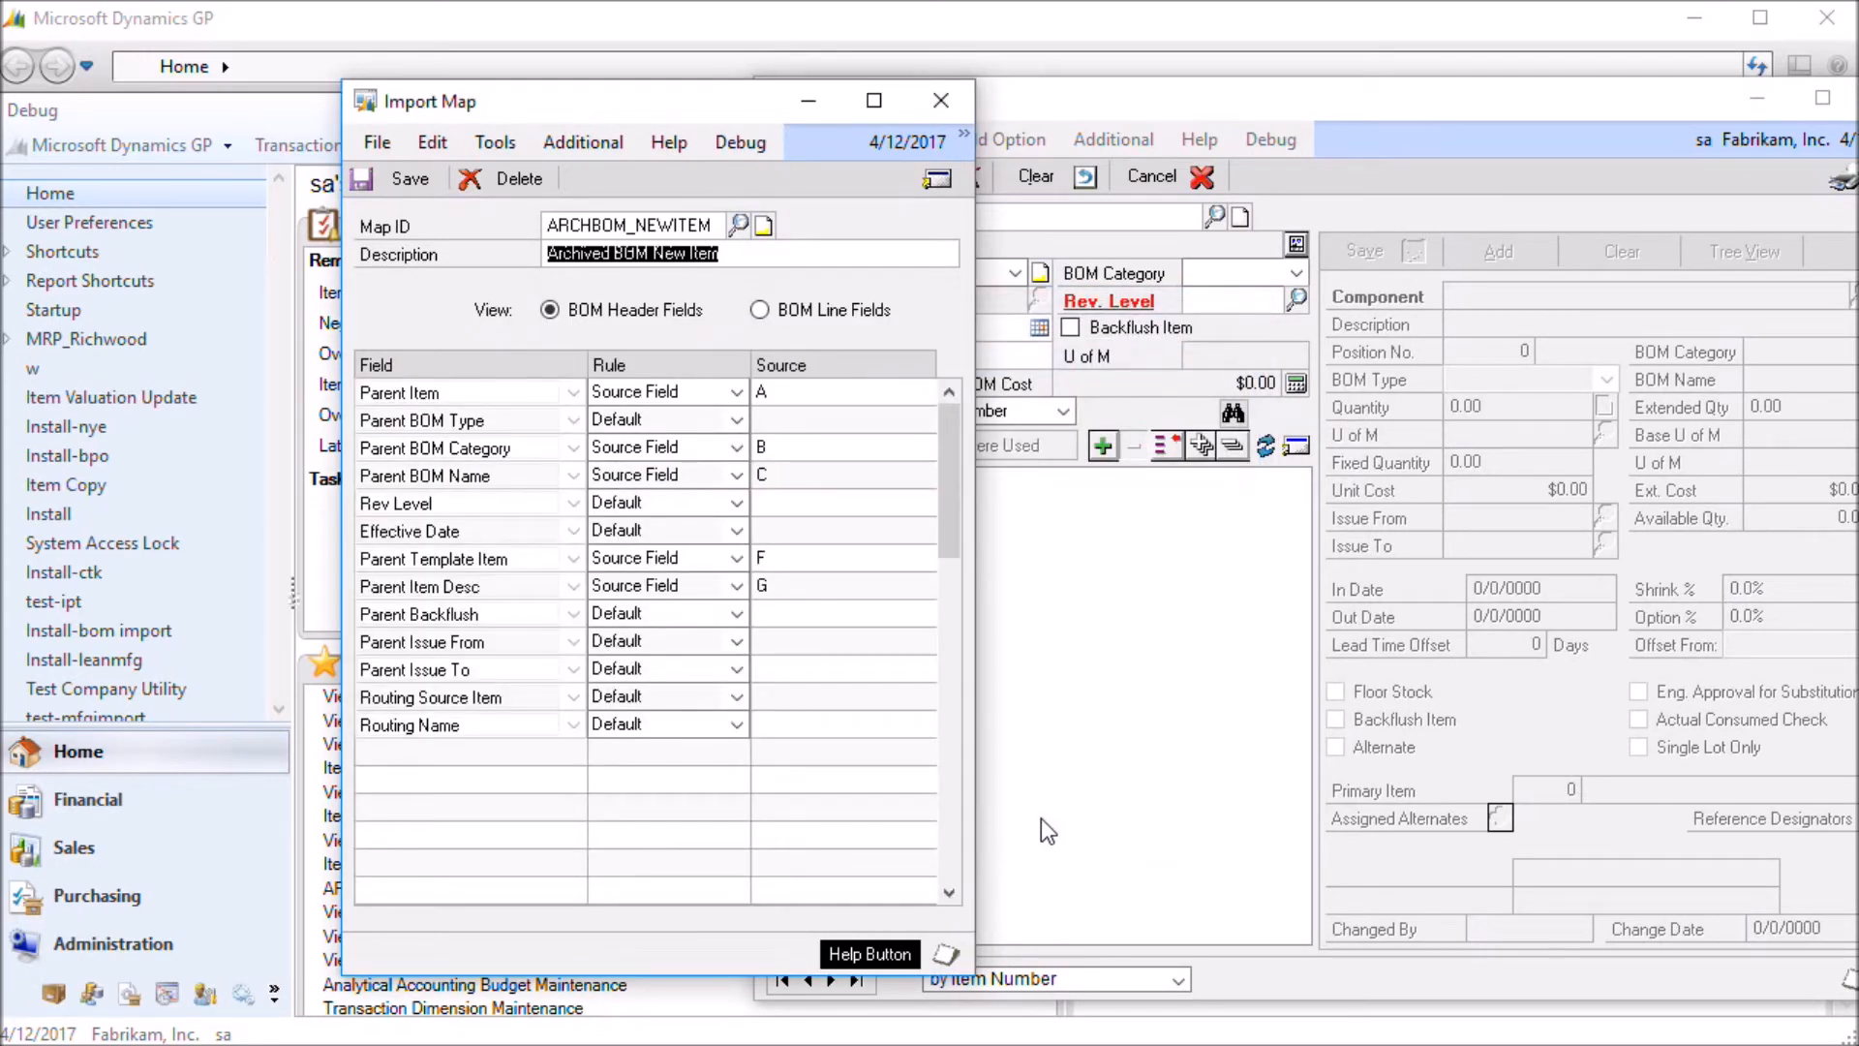
- Check the source columns mapped to Parent Template Item and Parent Item Desc
click(842, 558)
click(813, 585)
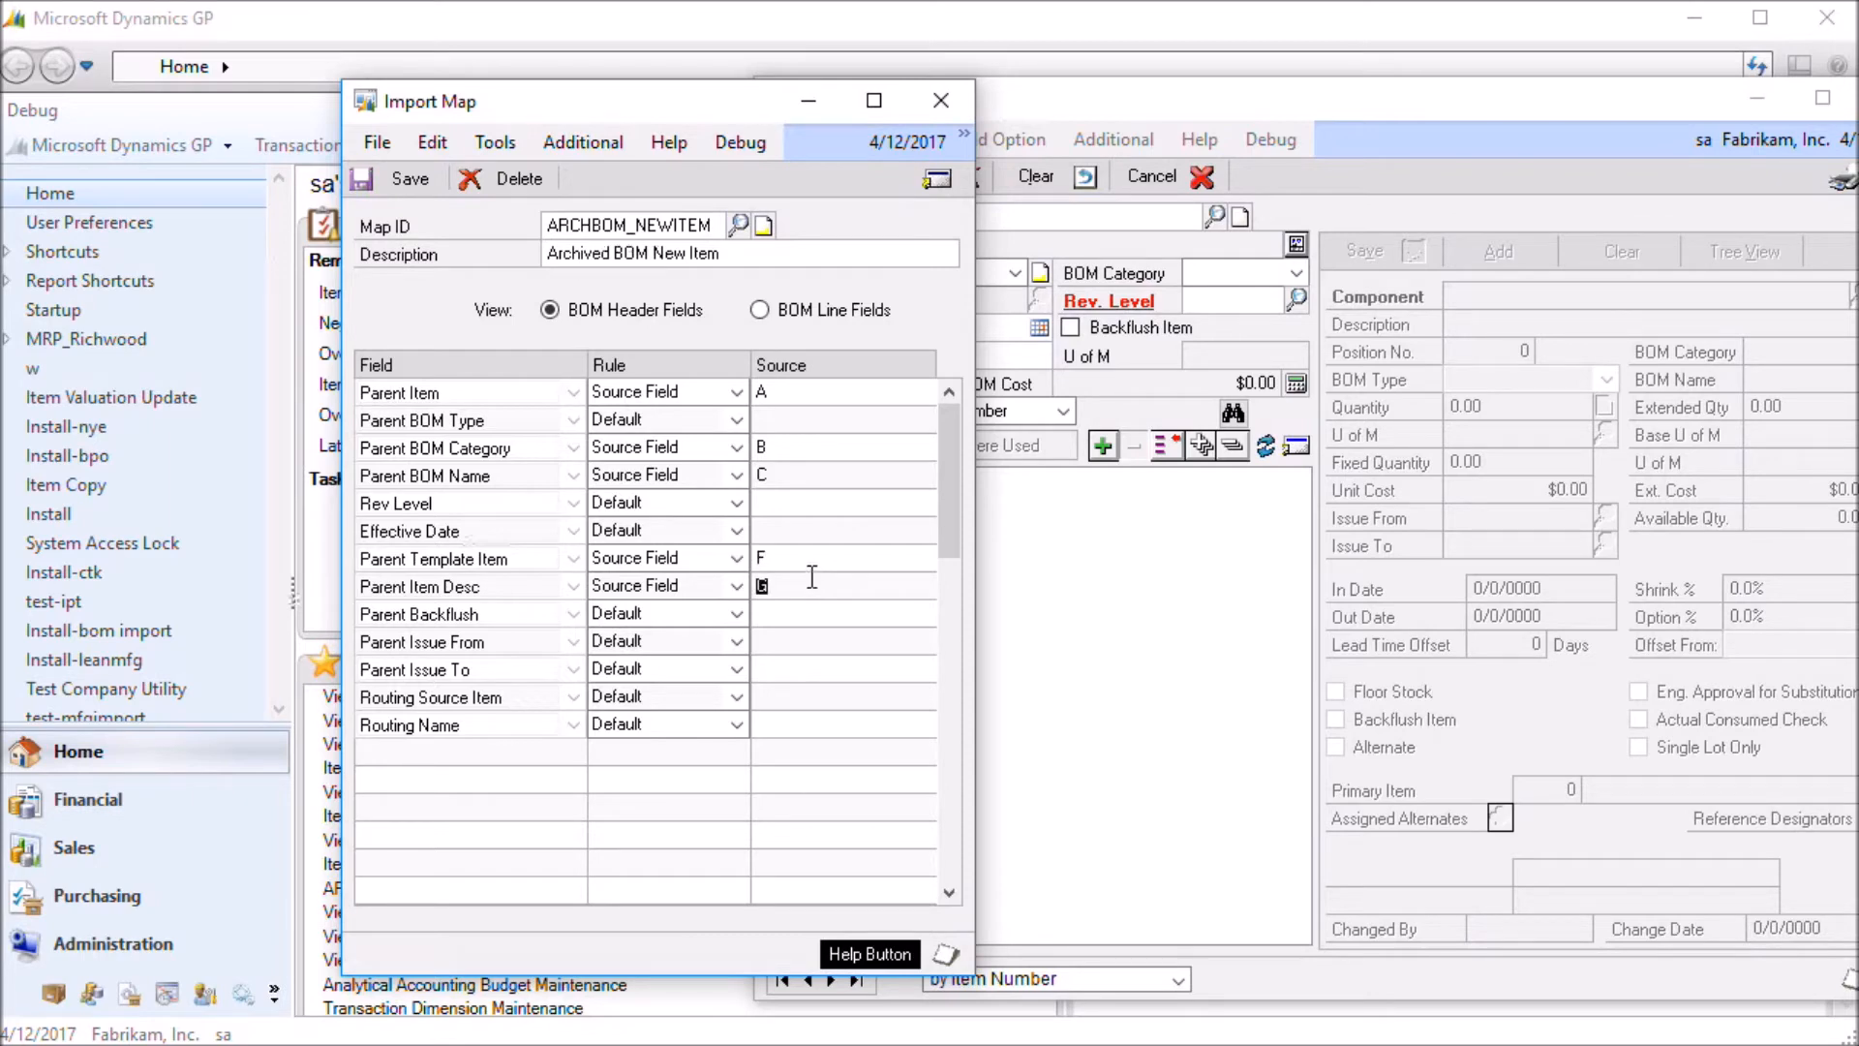
click(811, 561)
click(810, 583)
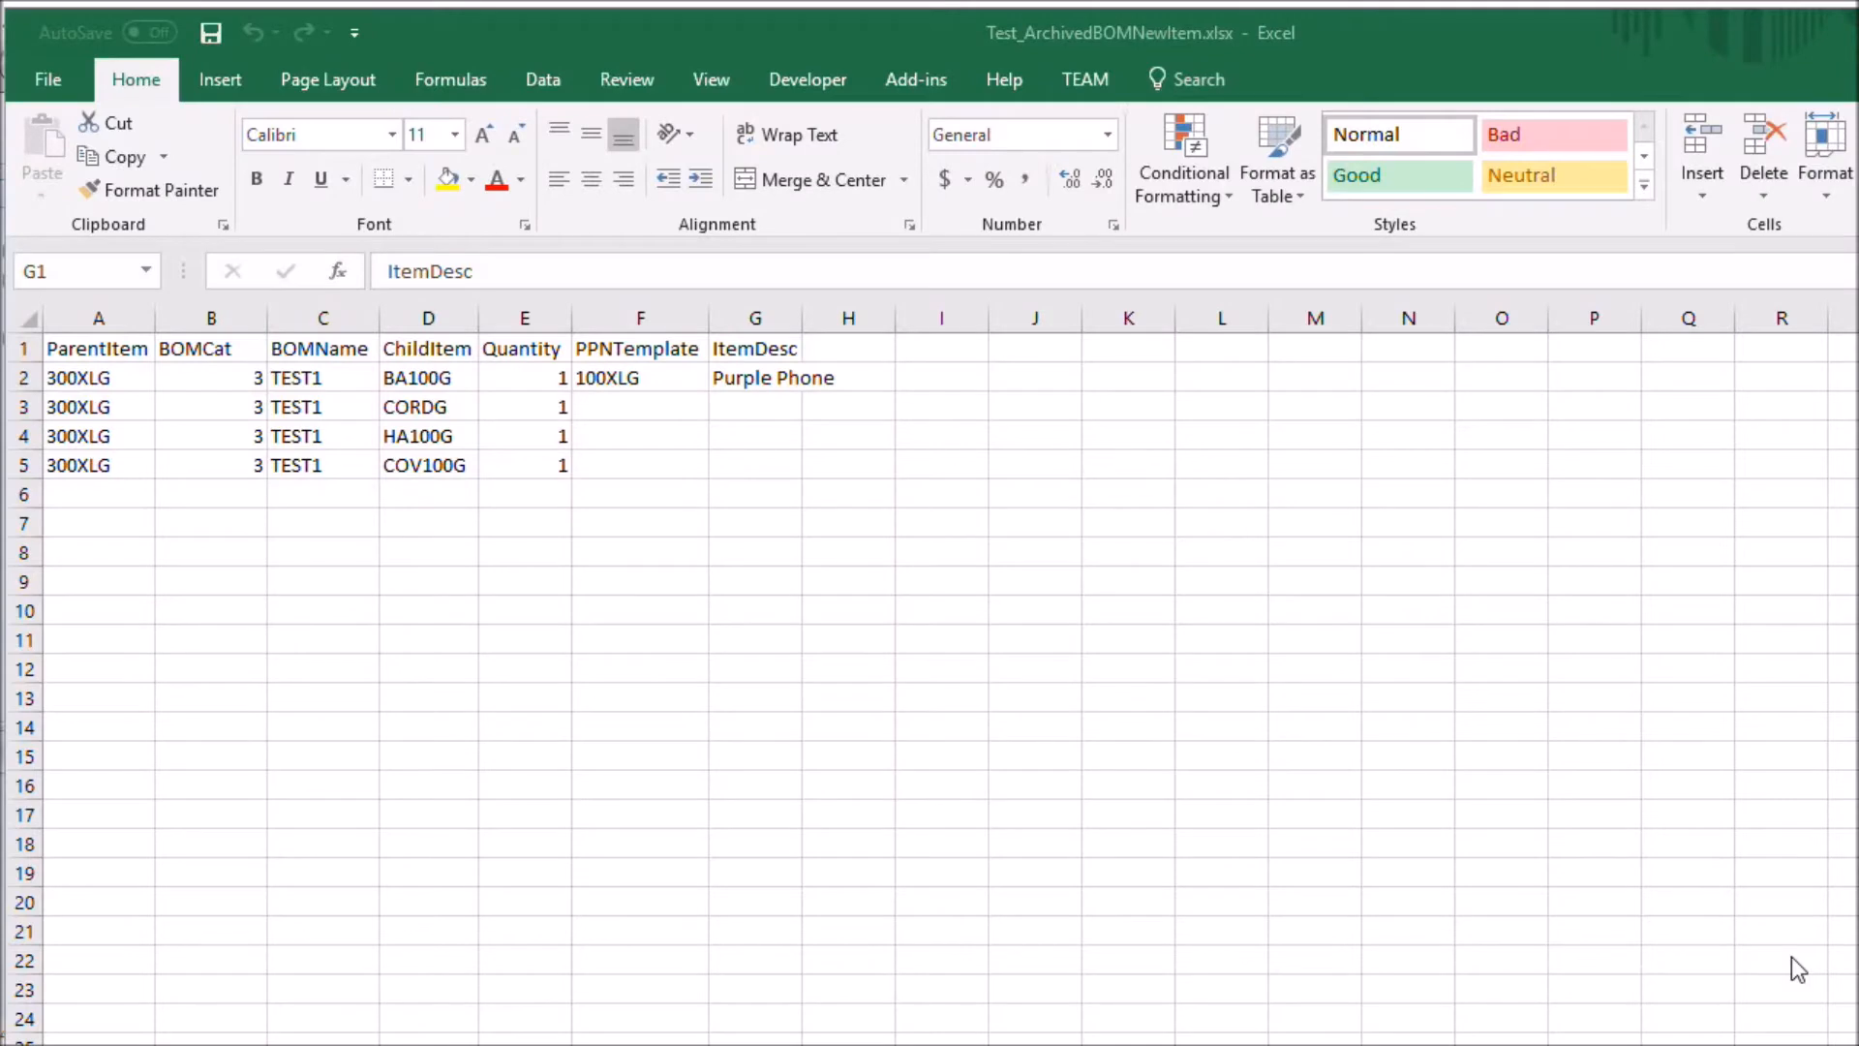
- Examine the PPNTemplate, ItemDesc and ParentItem columns in Test_ArchivedBOMNewItem.xlsx, then return to the BOM Import window in Dynamics GP
click(654, 316)
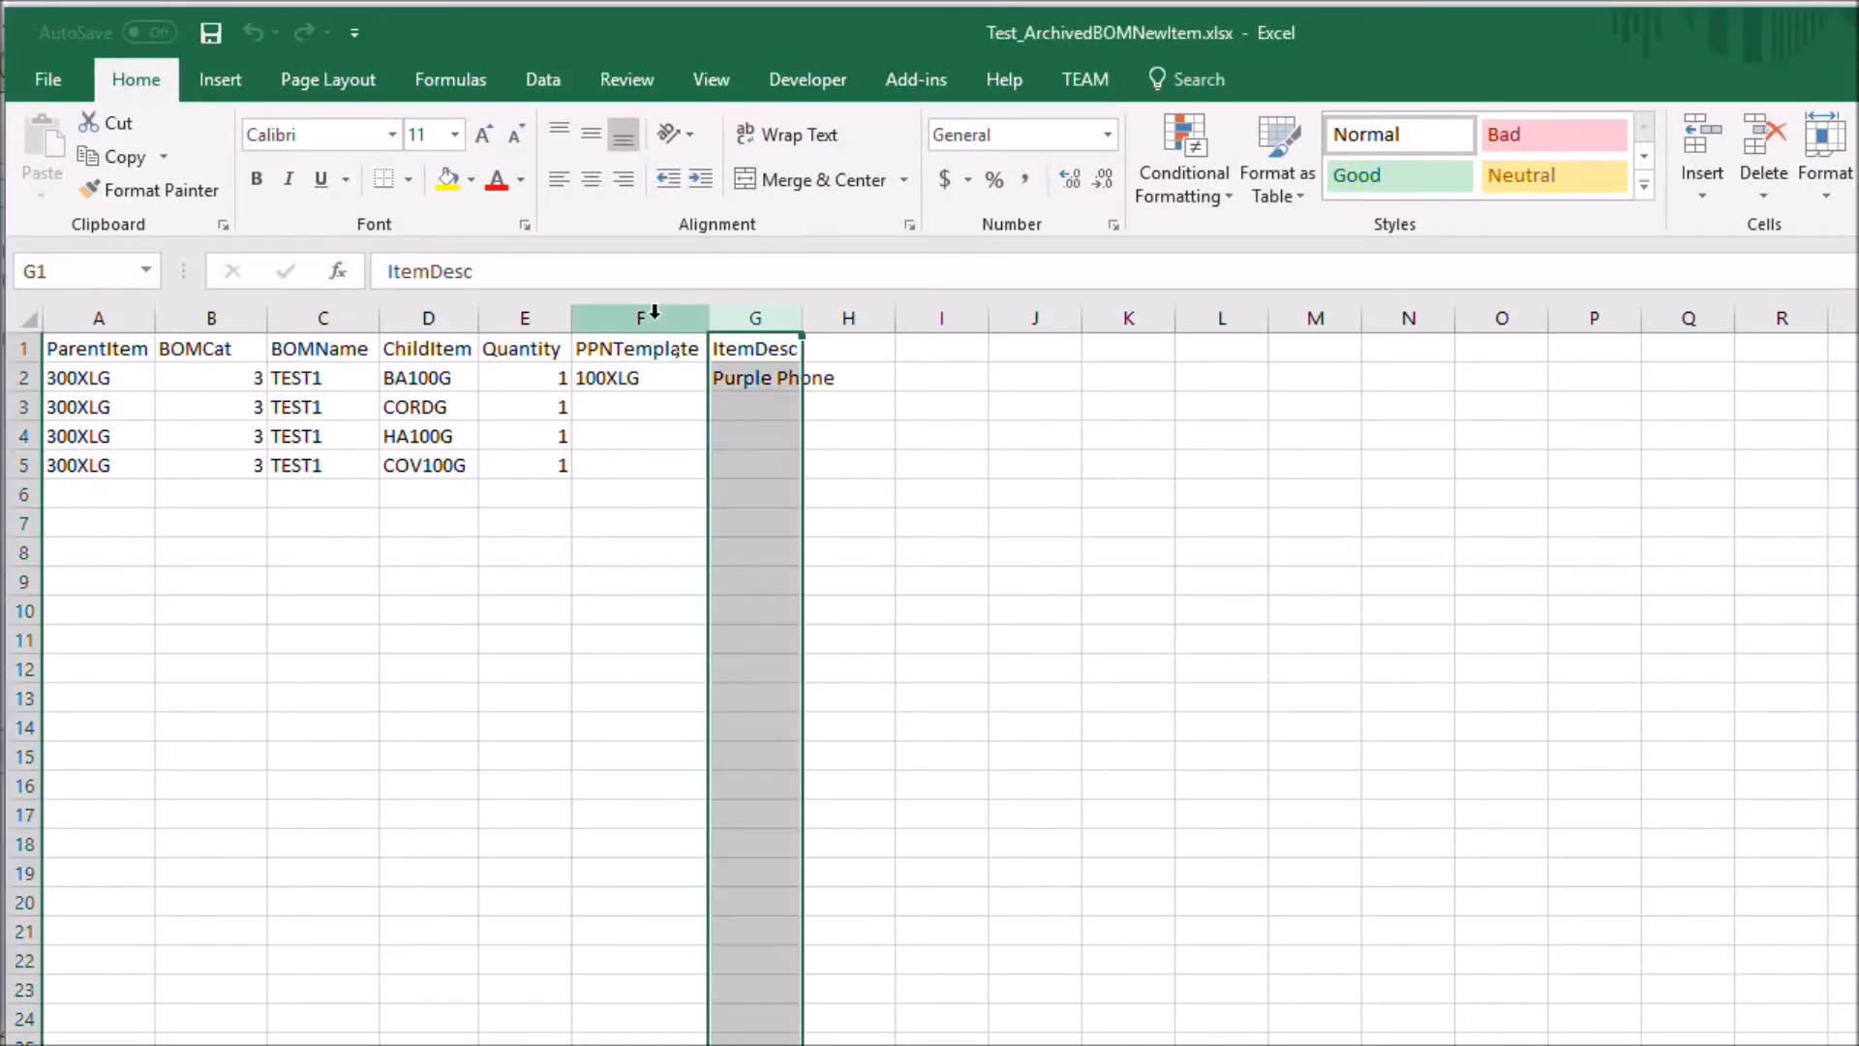
click(754, 317)
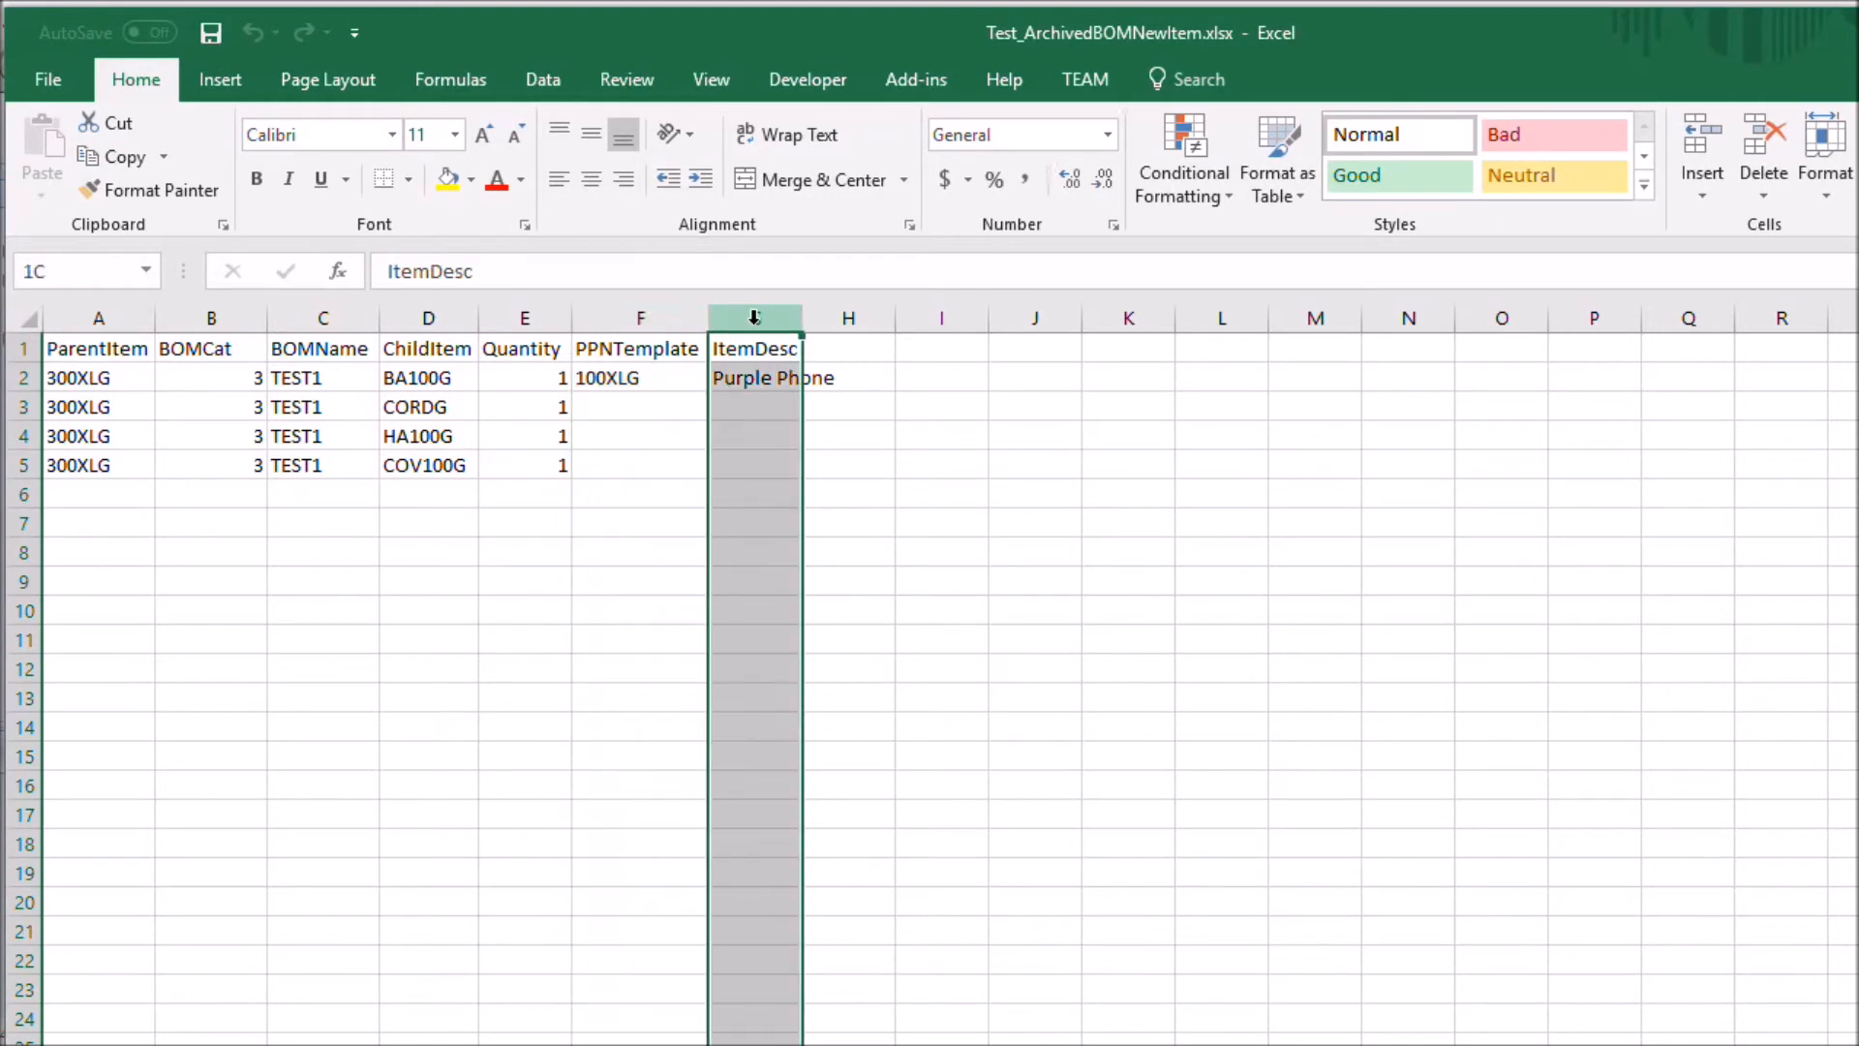
click(656, 405)
drag(655, 408, 647, 466)
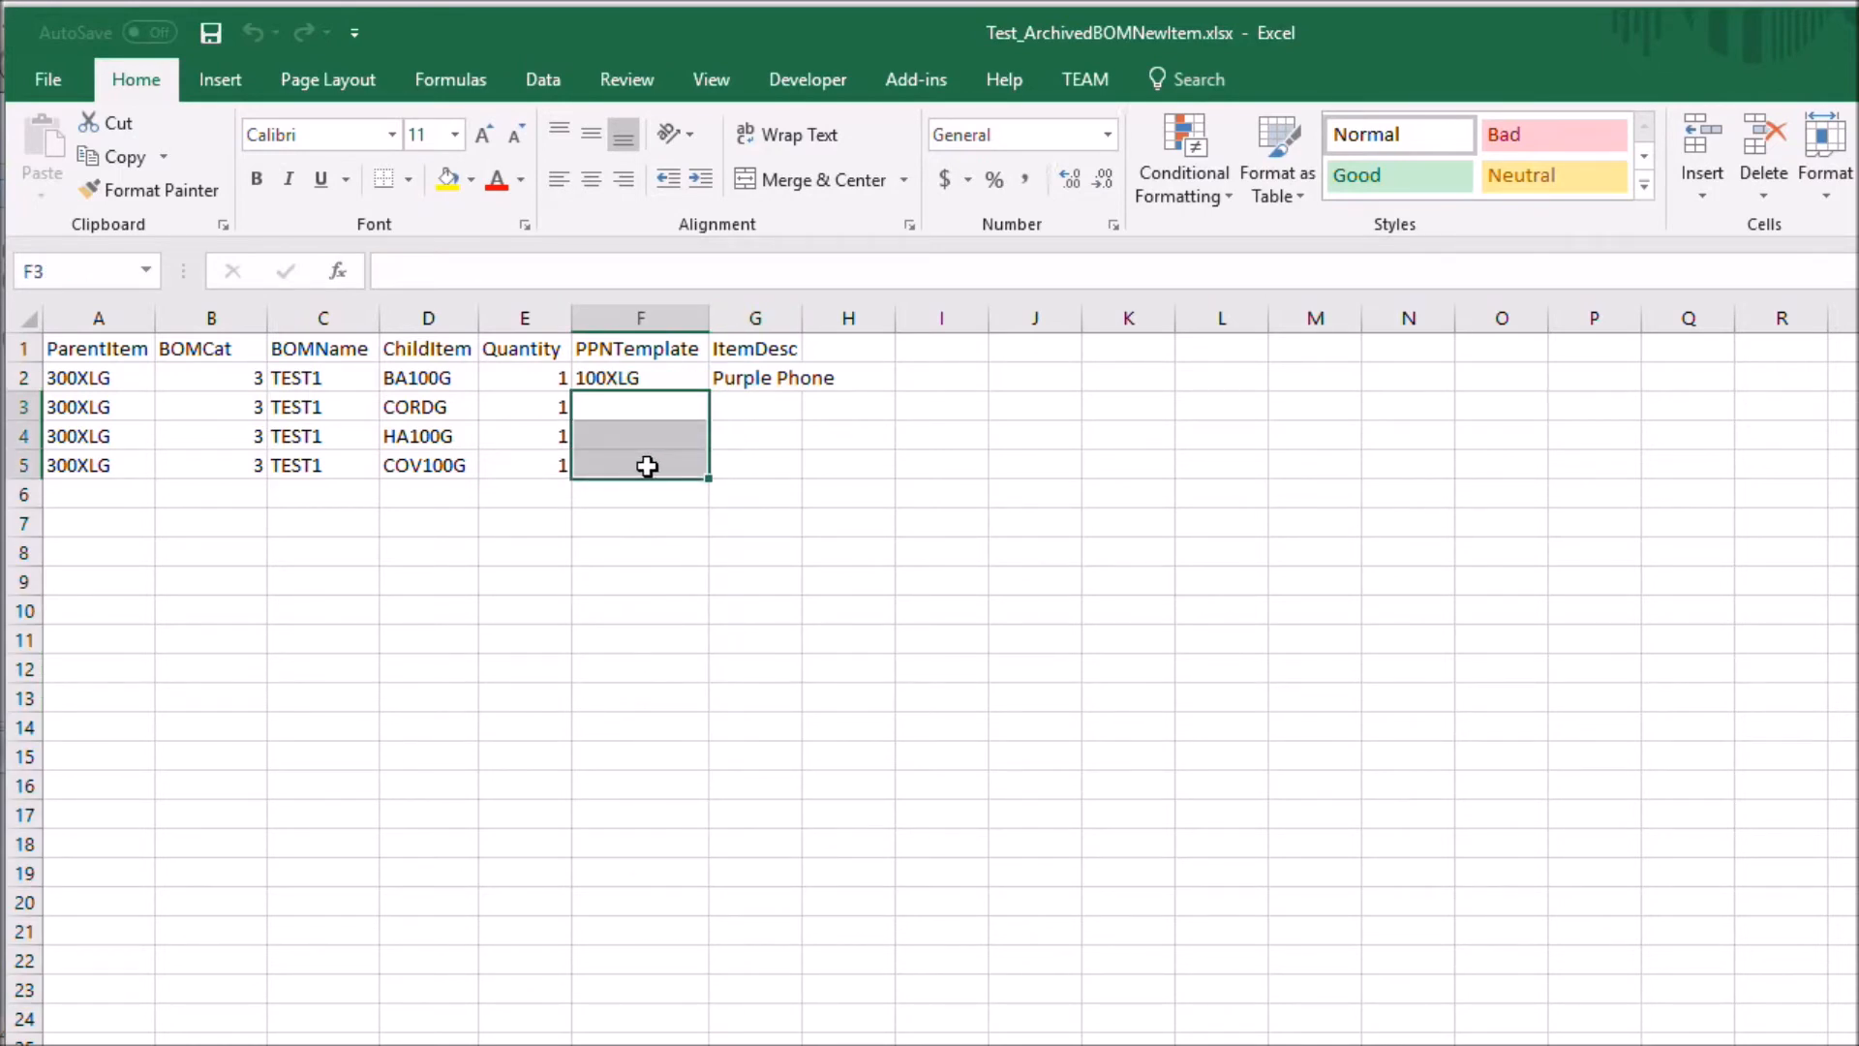
drag(100, 465, 103, 385)
click(651, 379)
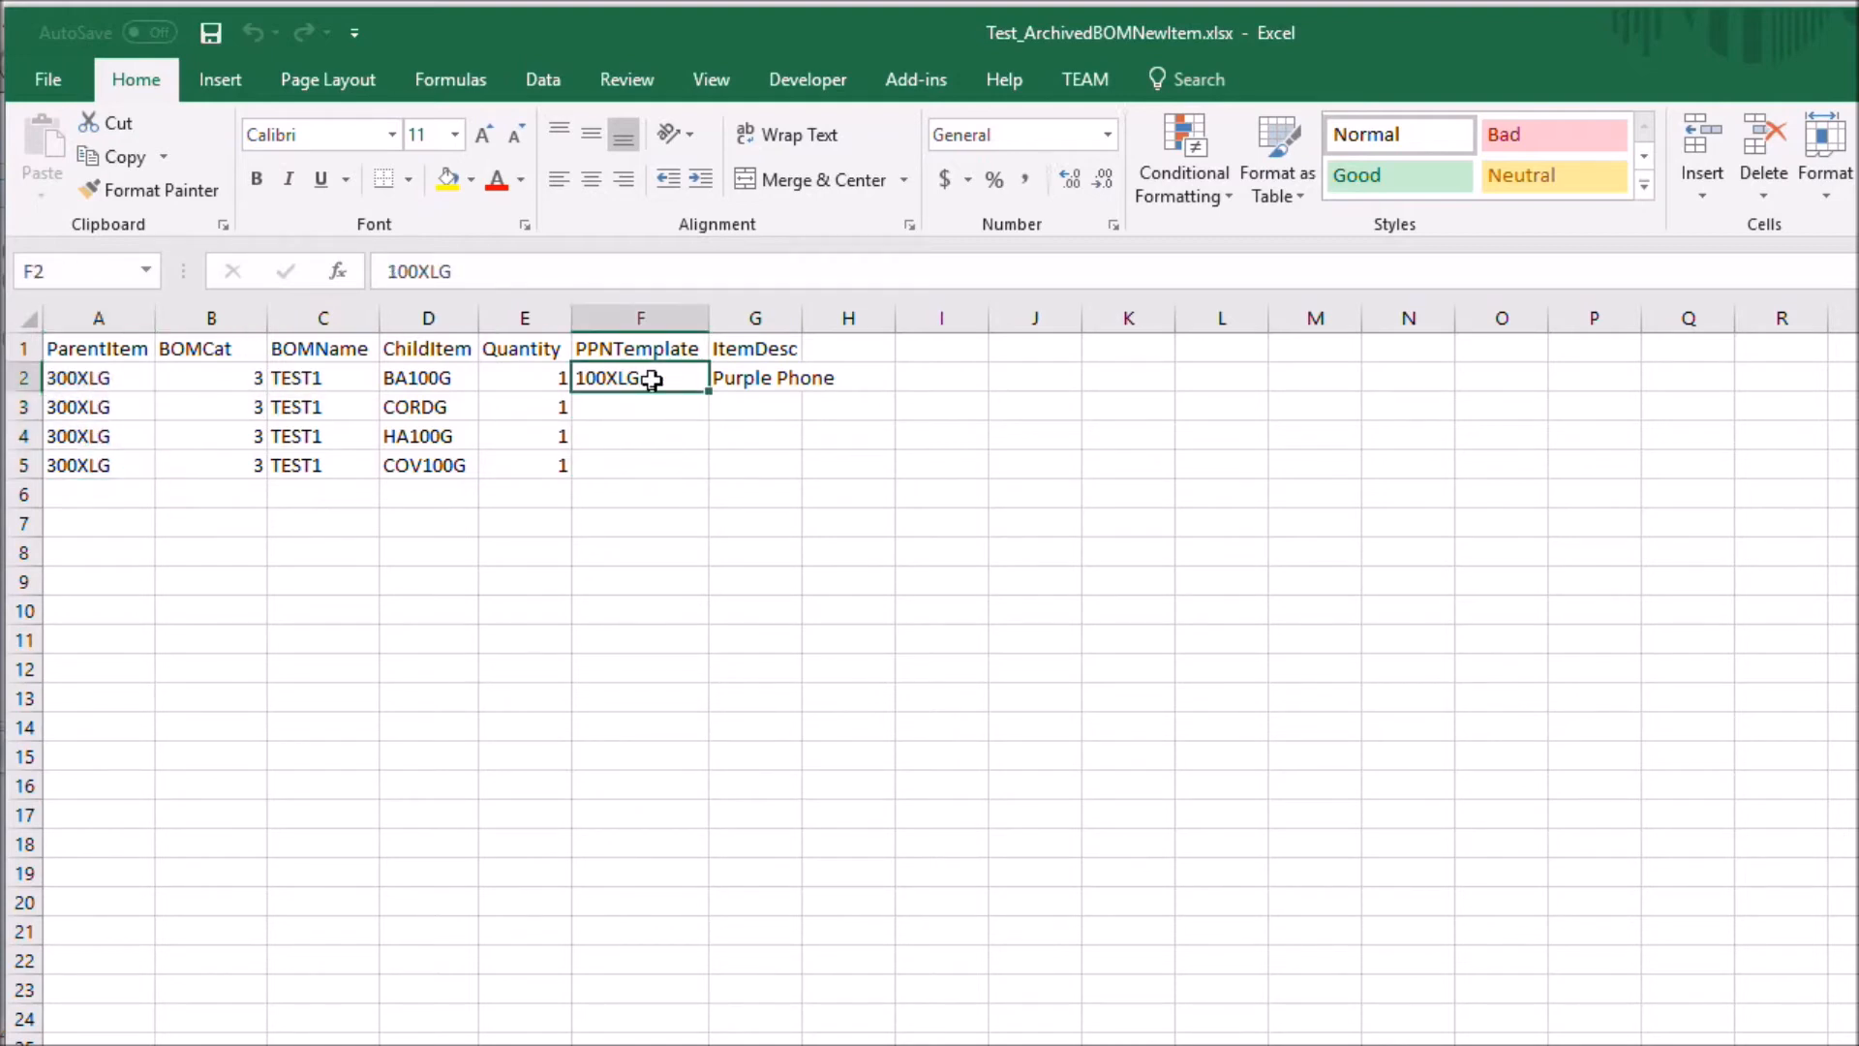
key(alt+Tab)
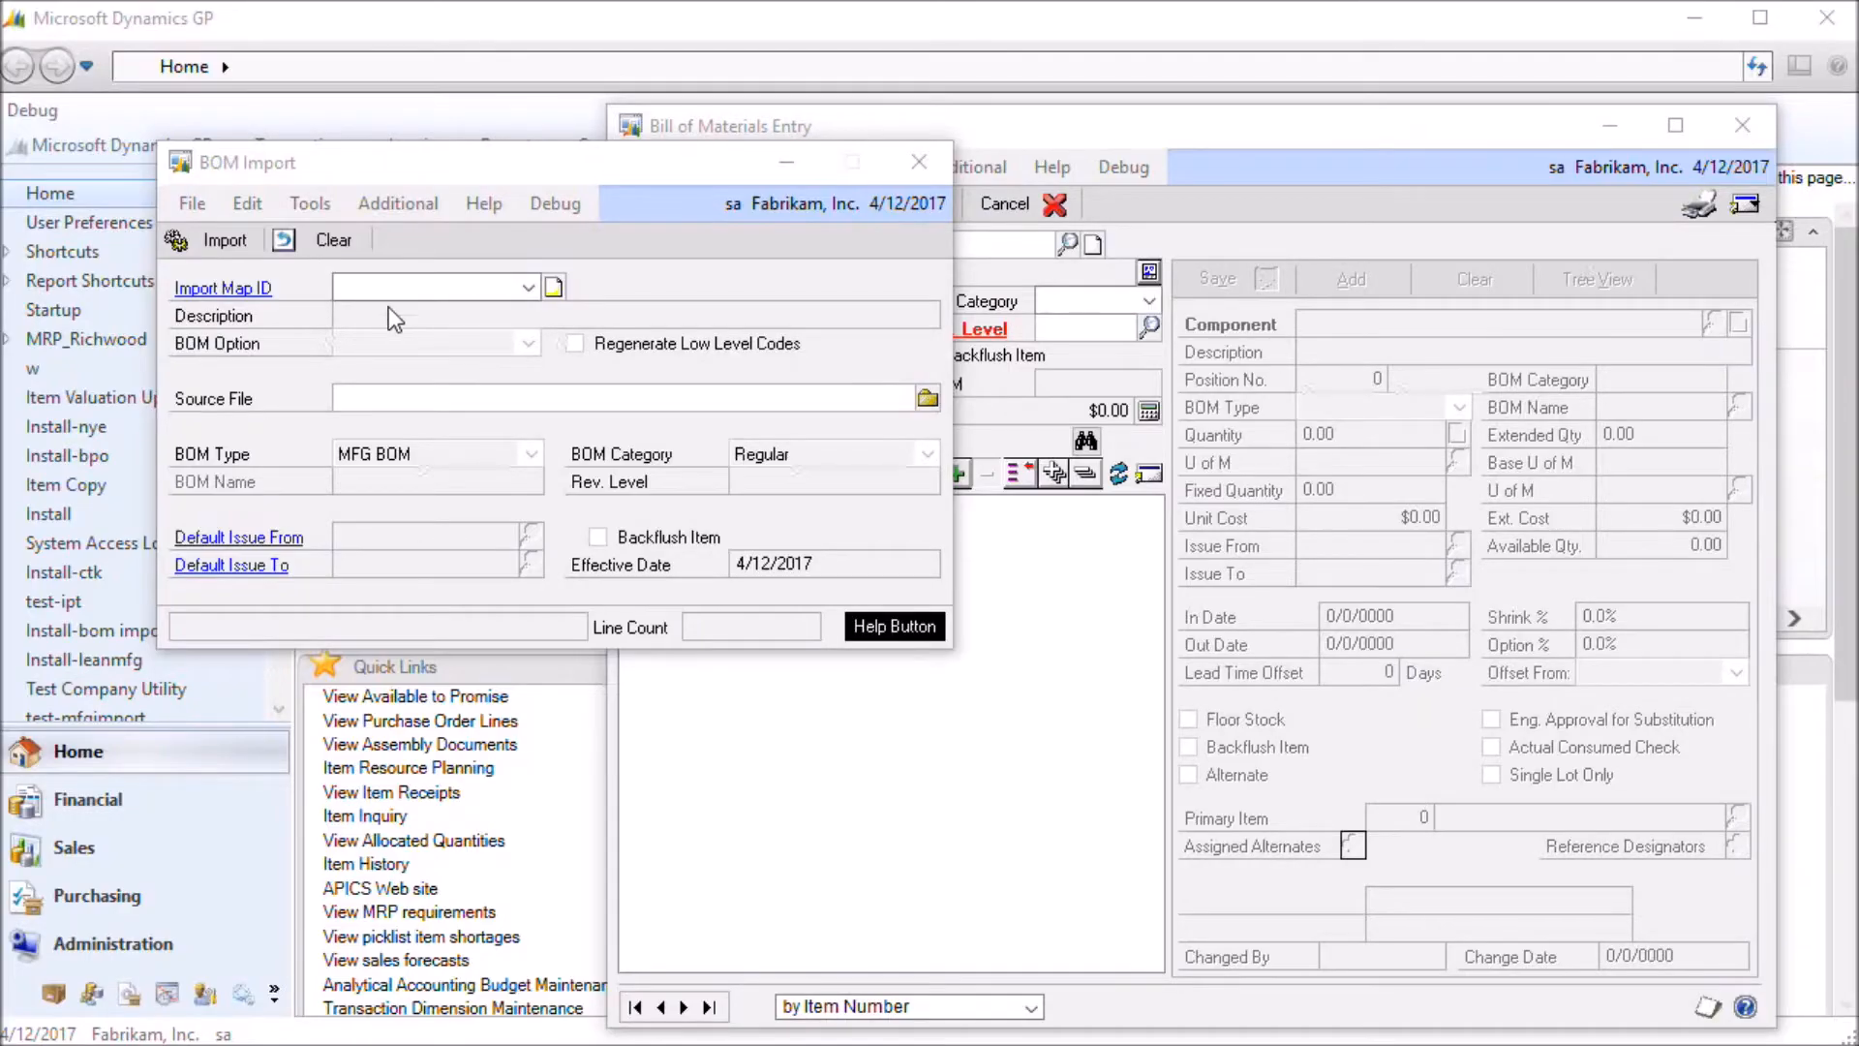
- Import C:\_Demo\Test_ArchivedBOMNewItem.xlsx in the BOM Import window using the ARCHBOM_NEWITEM import map
click(480, 284)
click(480, 341)
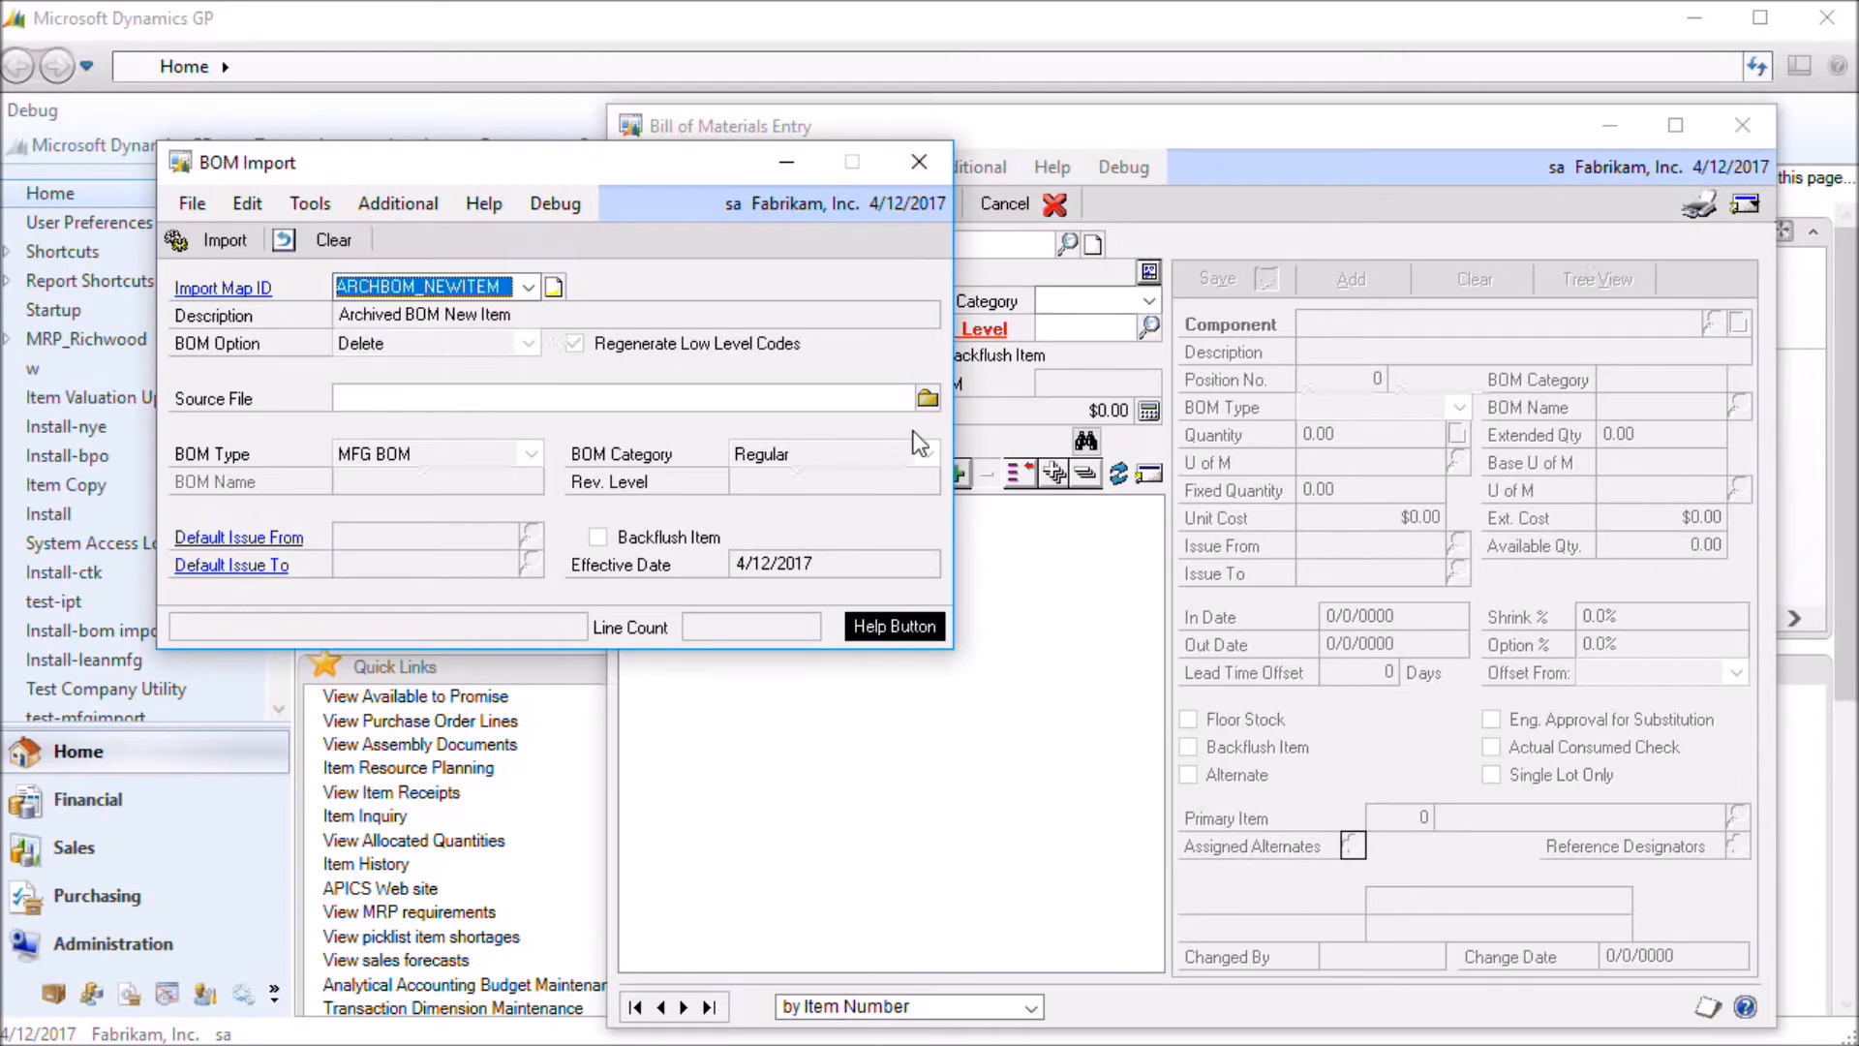
click(928, 398)
double_click(581, 187)
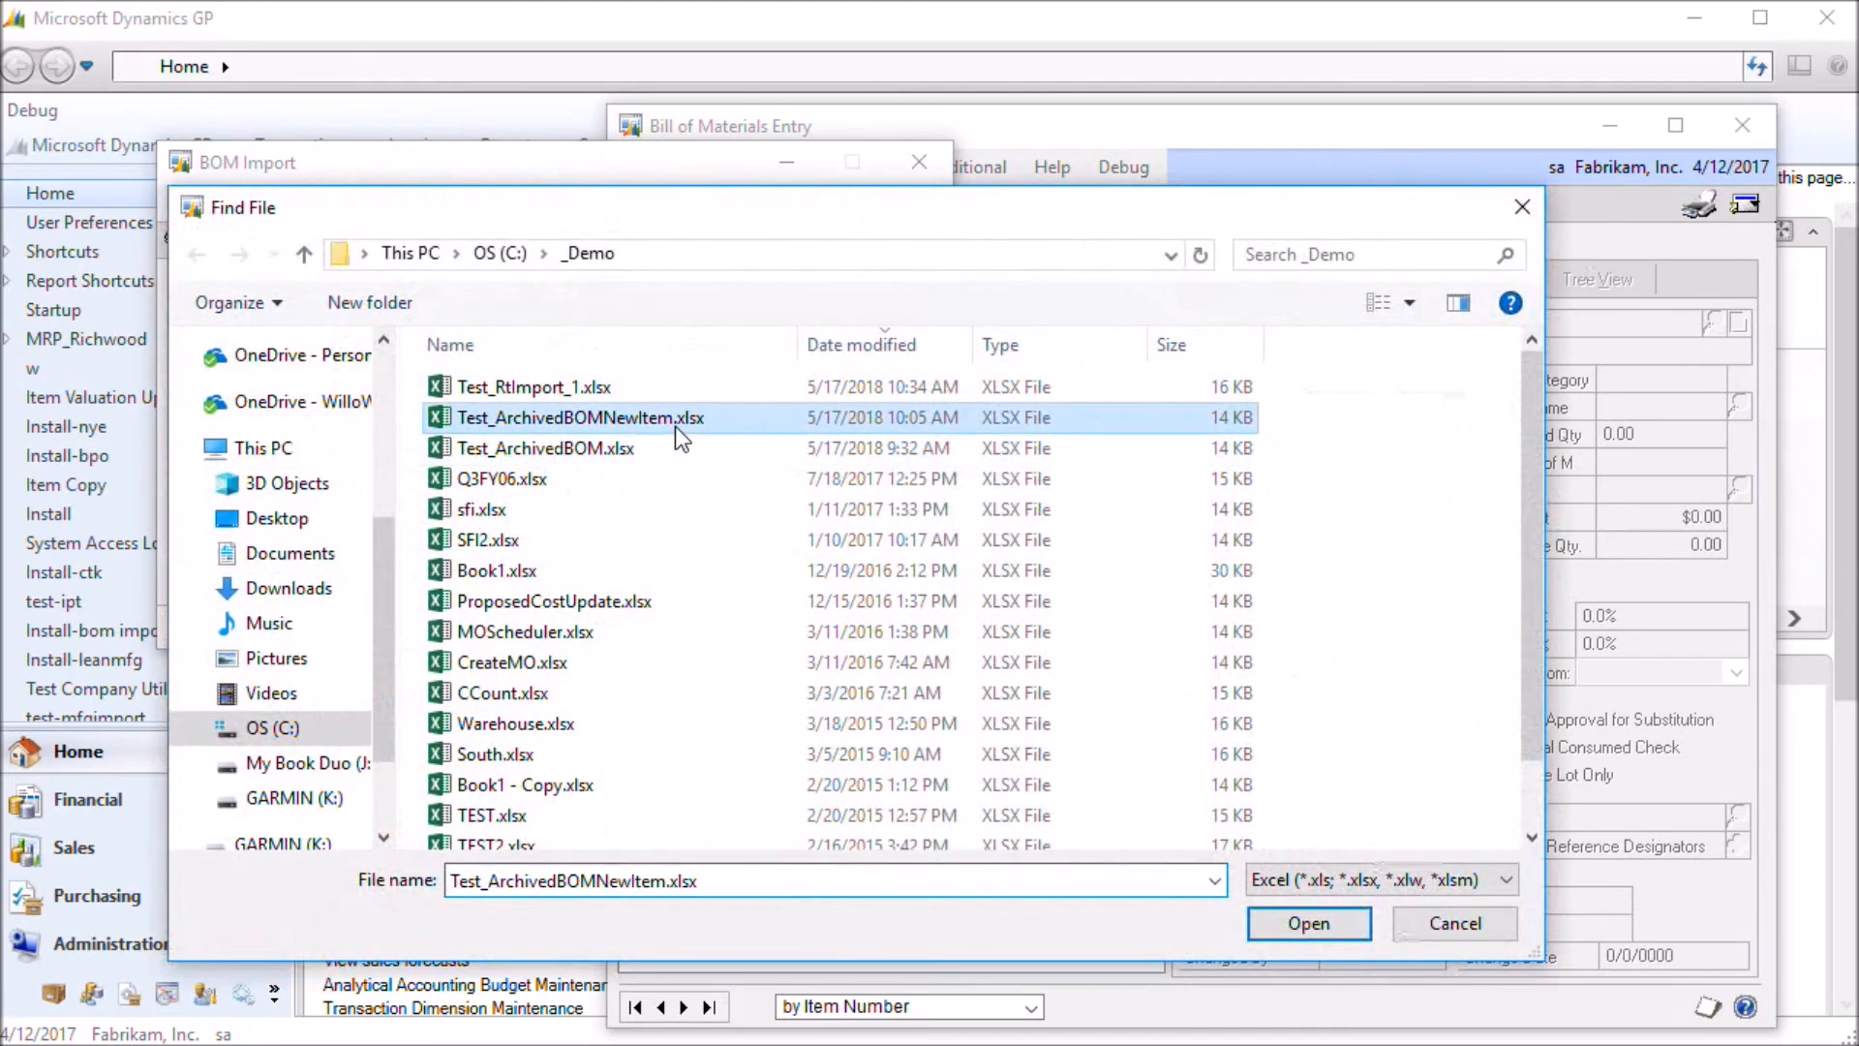
click(218, 240)
click(1196, 816)
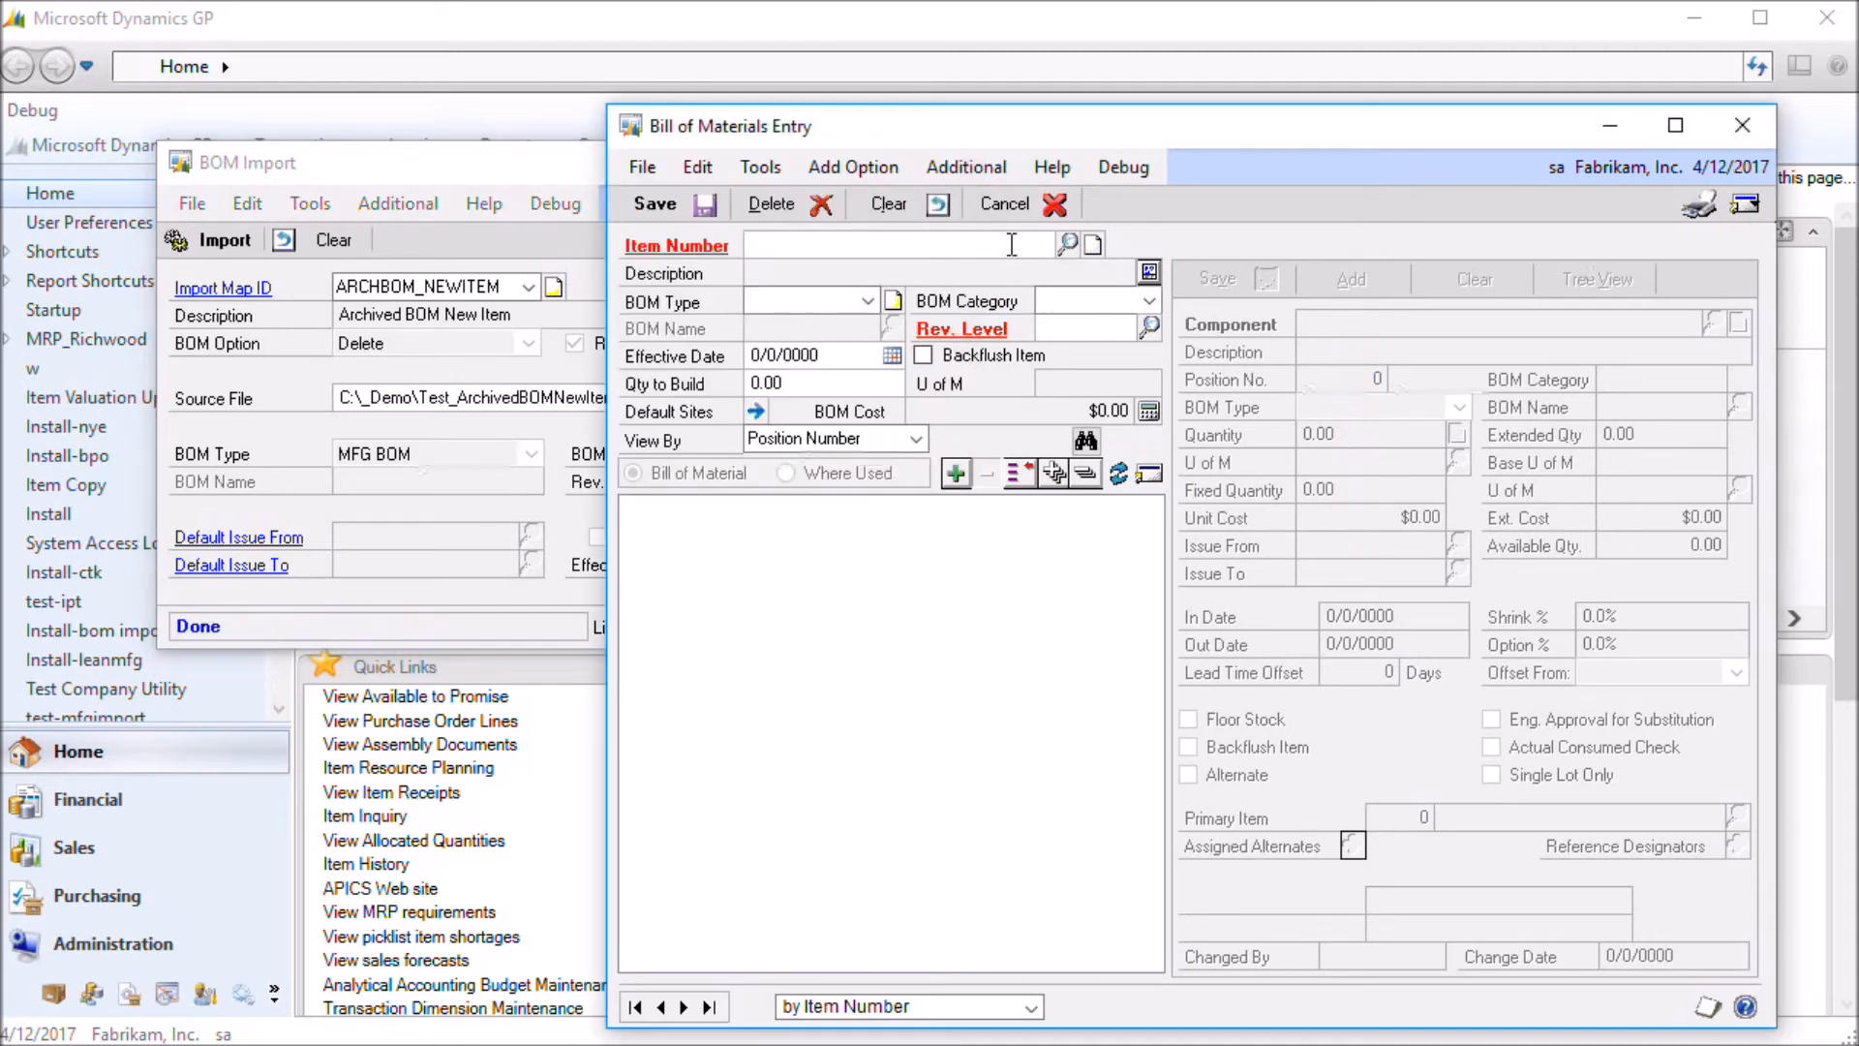
- Look up item 300XLG in Bill of Materials Entry with BOM type ARCH. BOM and choose its BOM name
text(300XLG)
key(Tab)
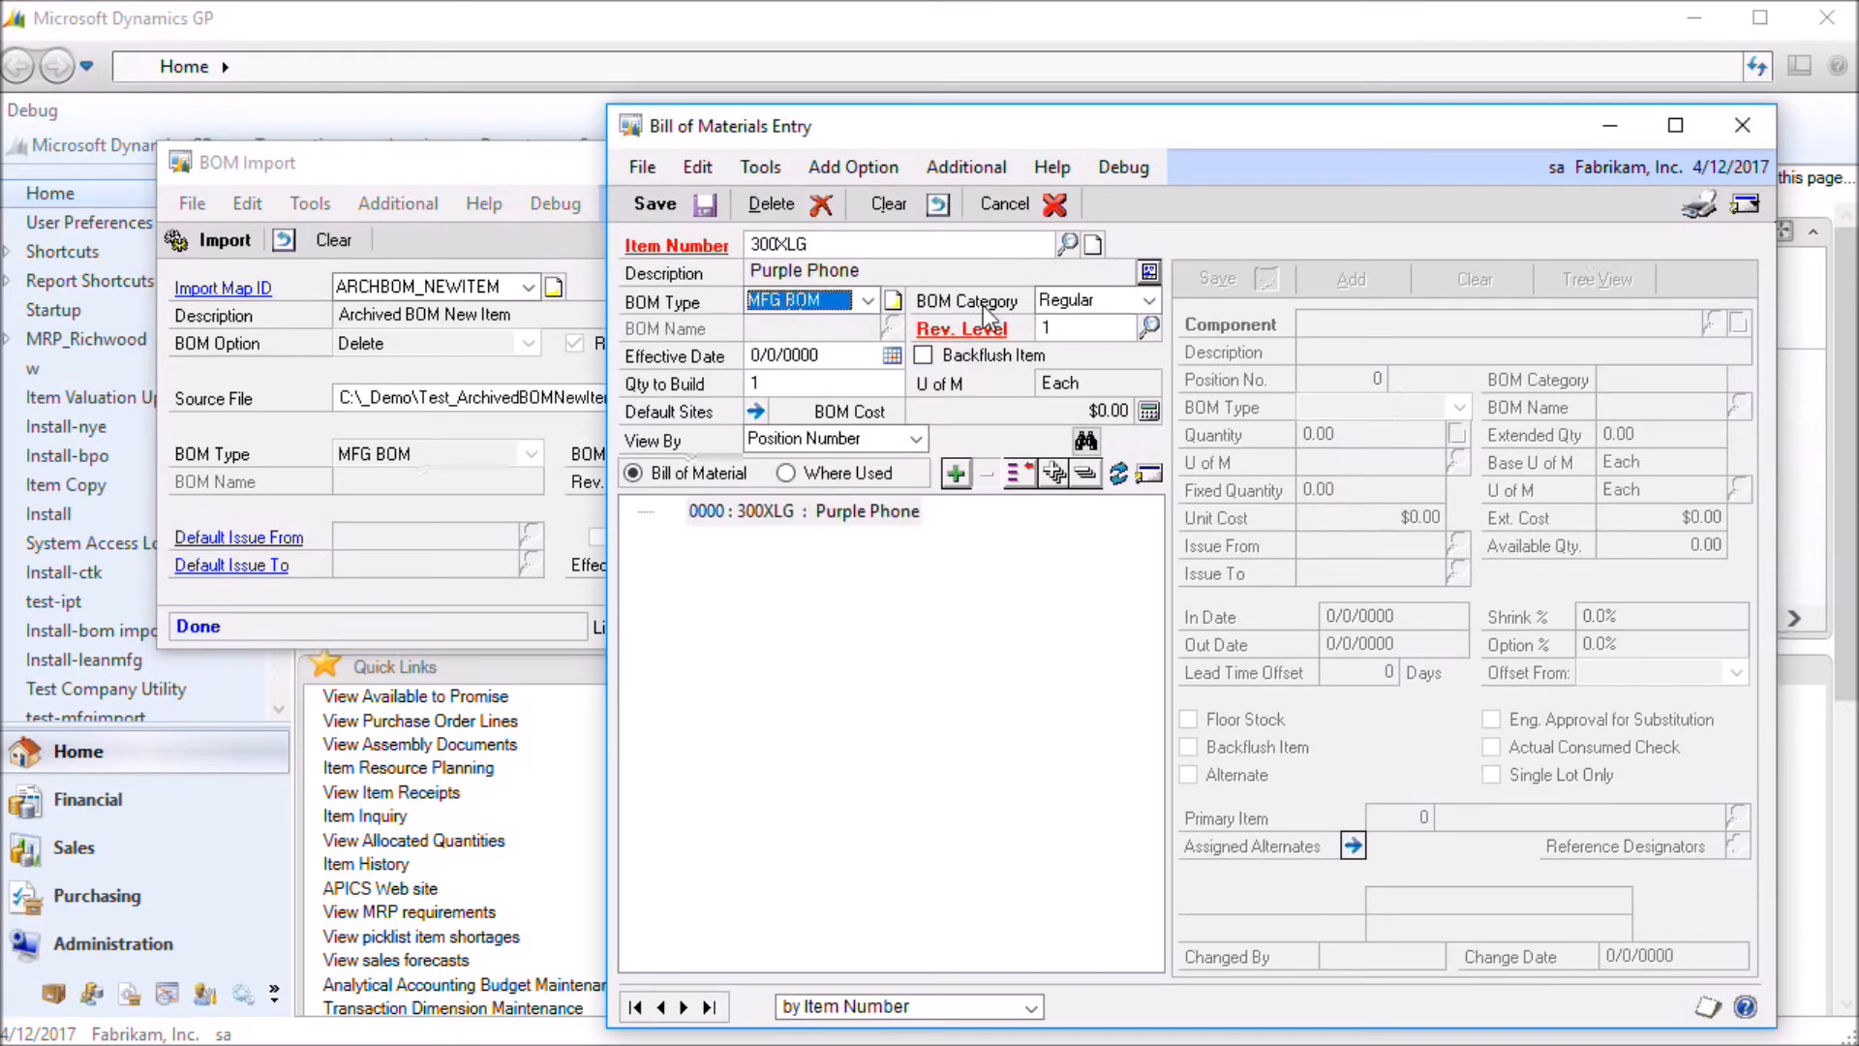
click(864, 301)
click(852, 351)
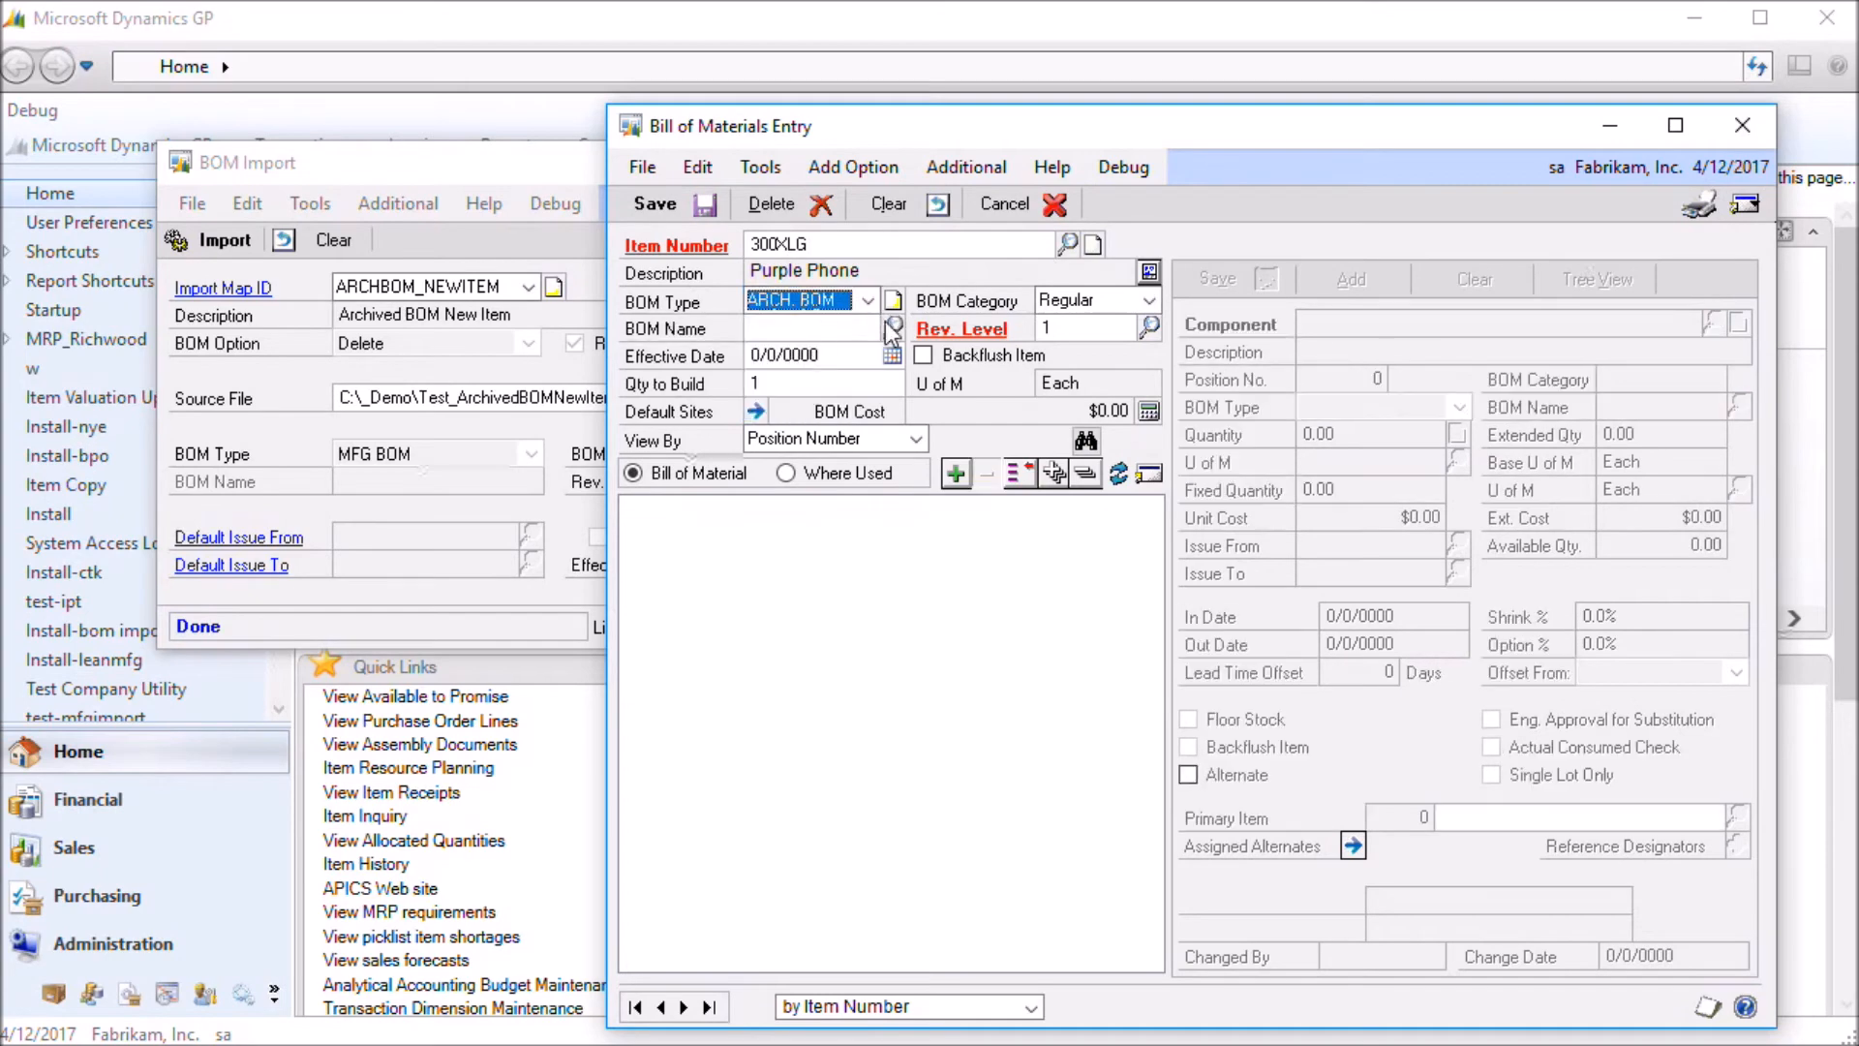
click(891, 328)
key(Return)
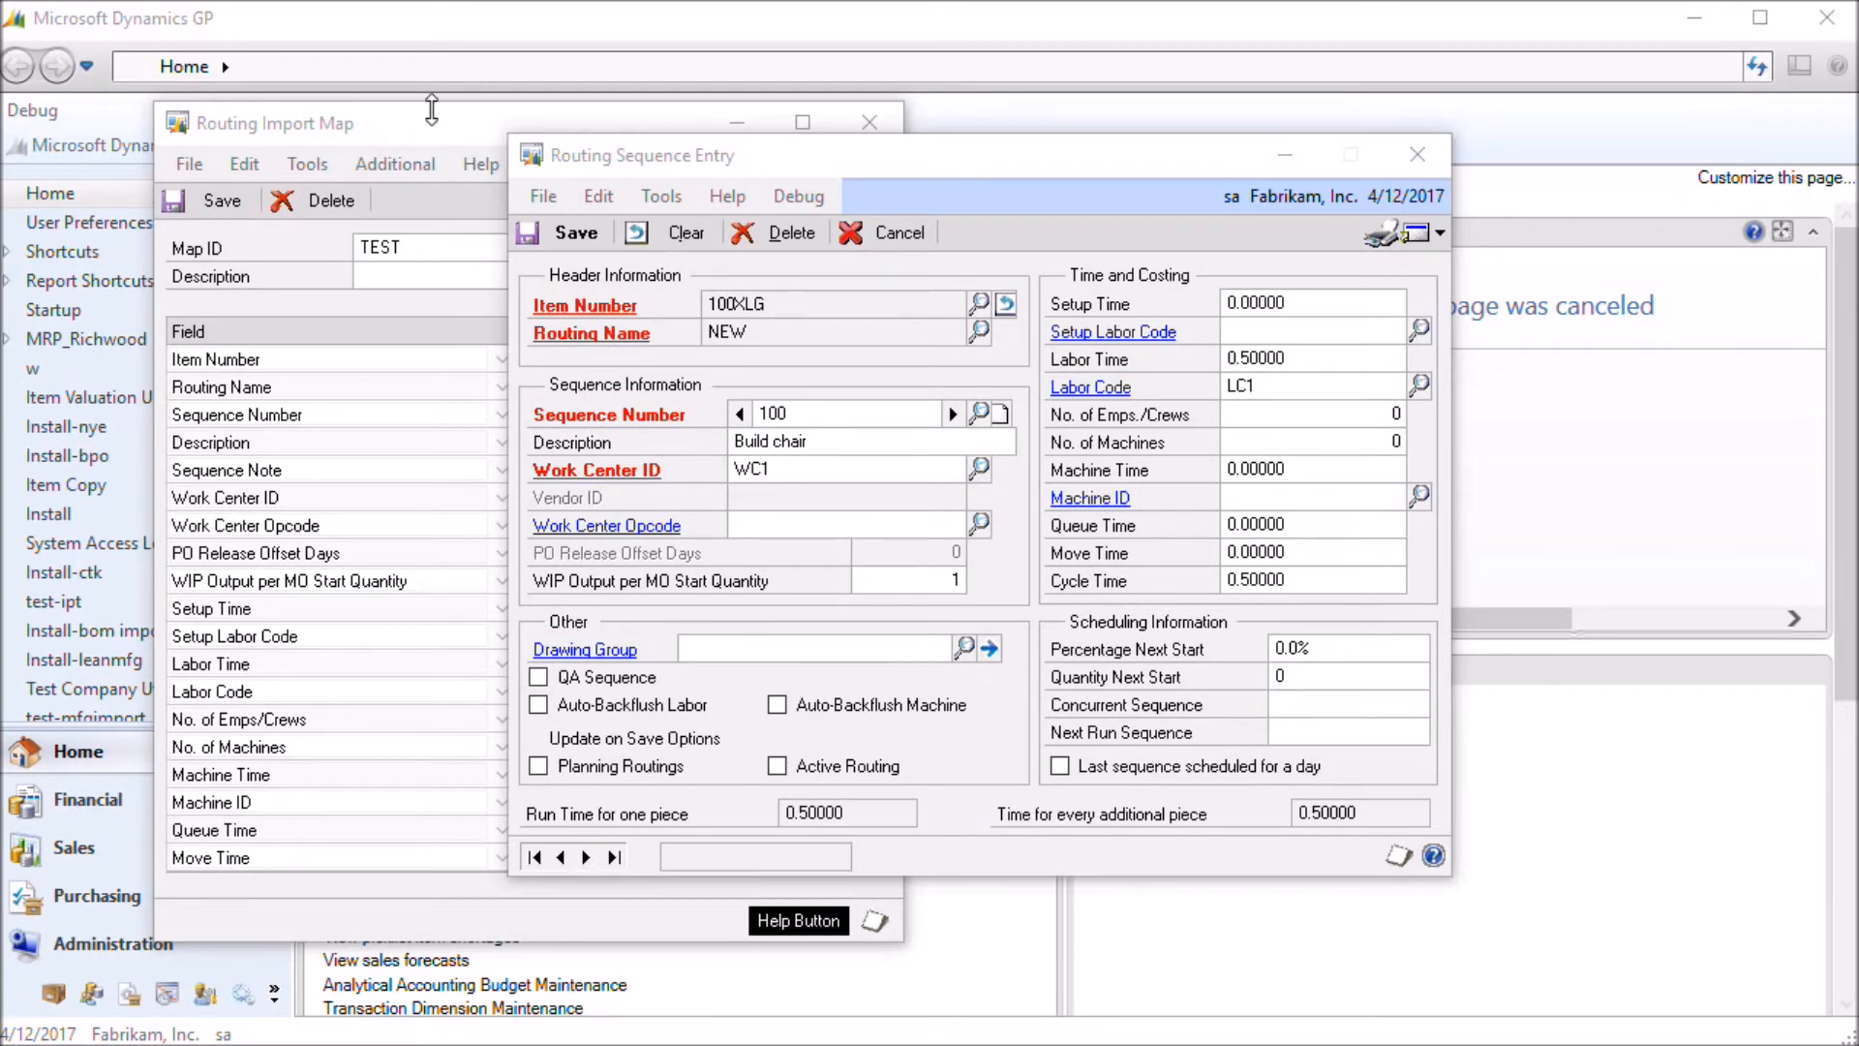
- Review the source columns for Item Number, Routing Name, Sequence Number and Description and the Setup Time rule options in the TEST routing import map
click(431, 111)
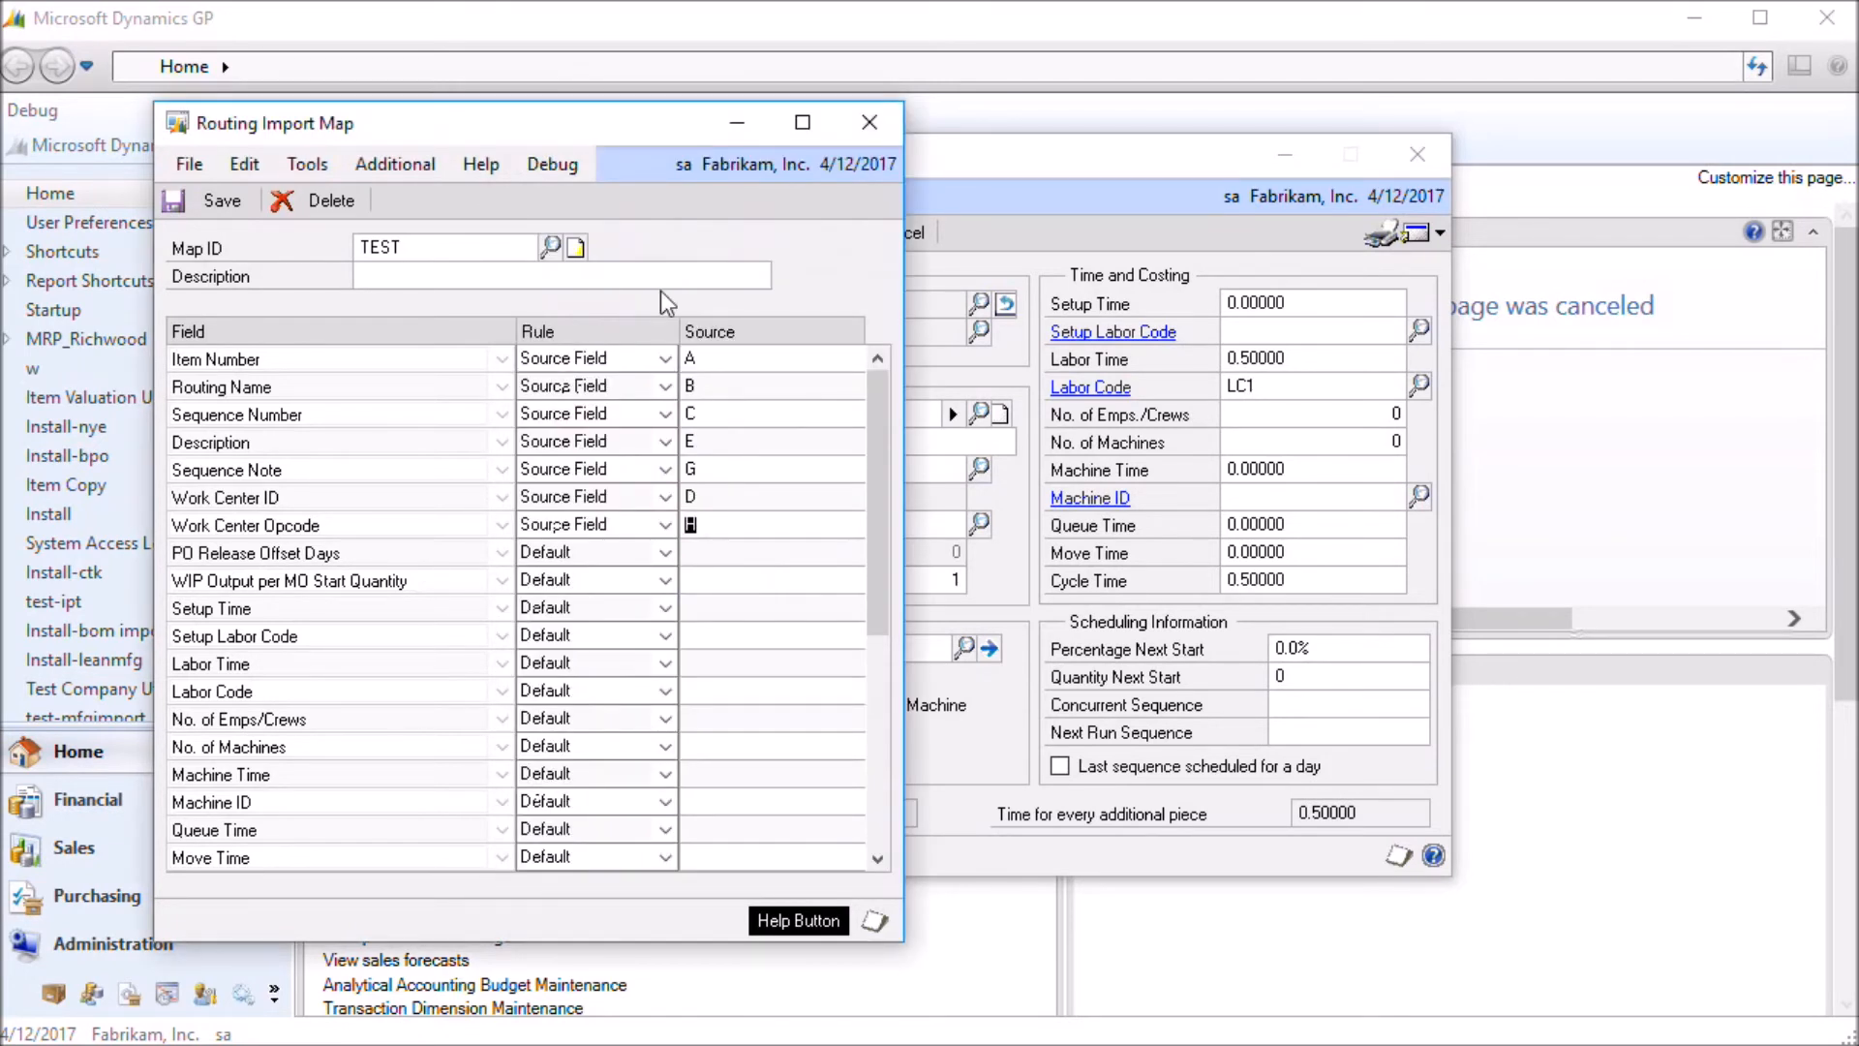
click(731, 357)
click(736, 385)
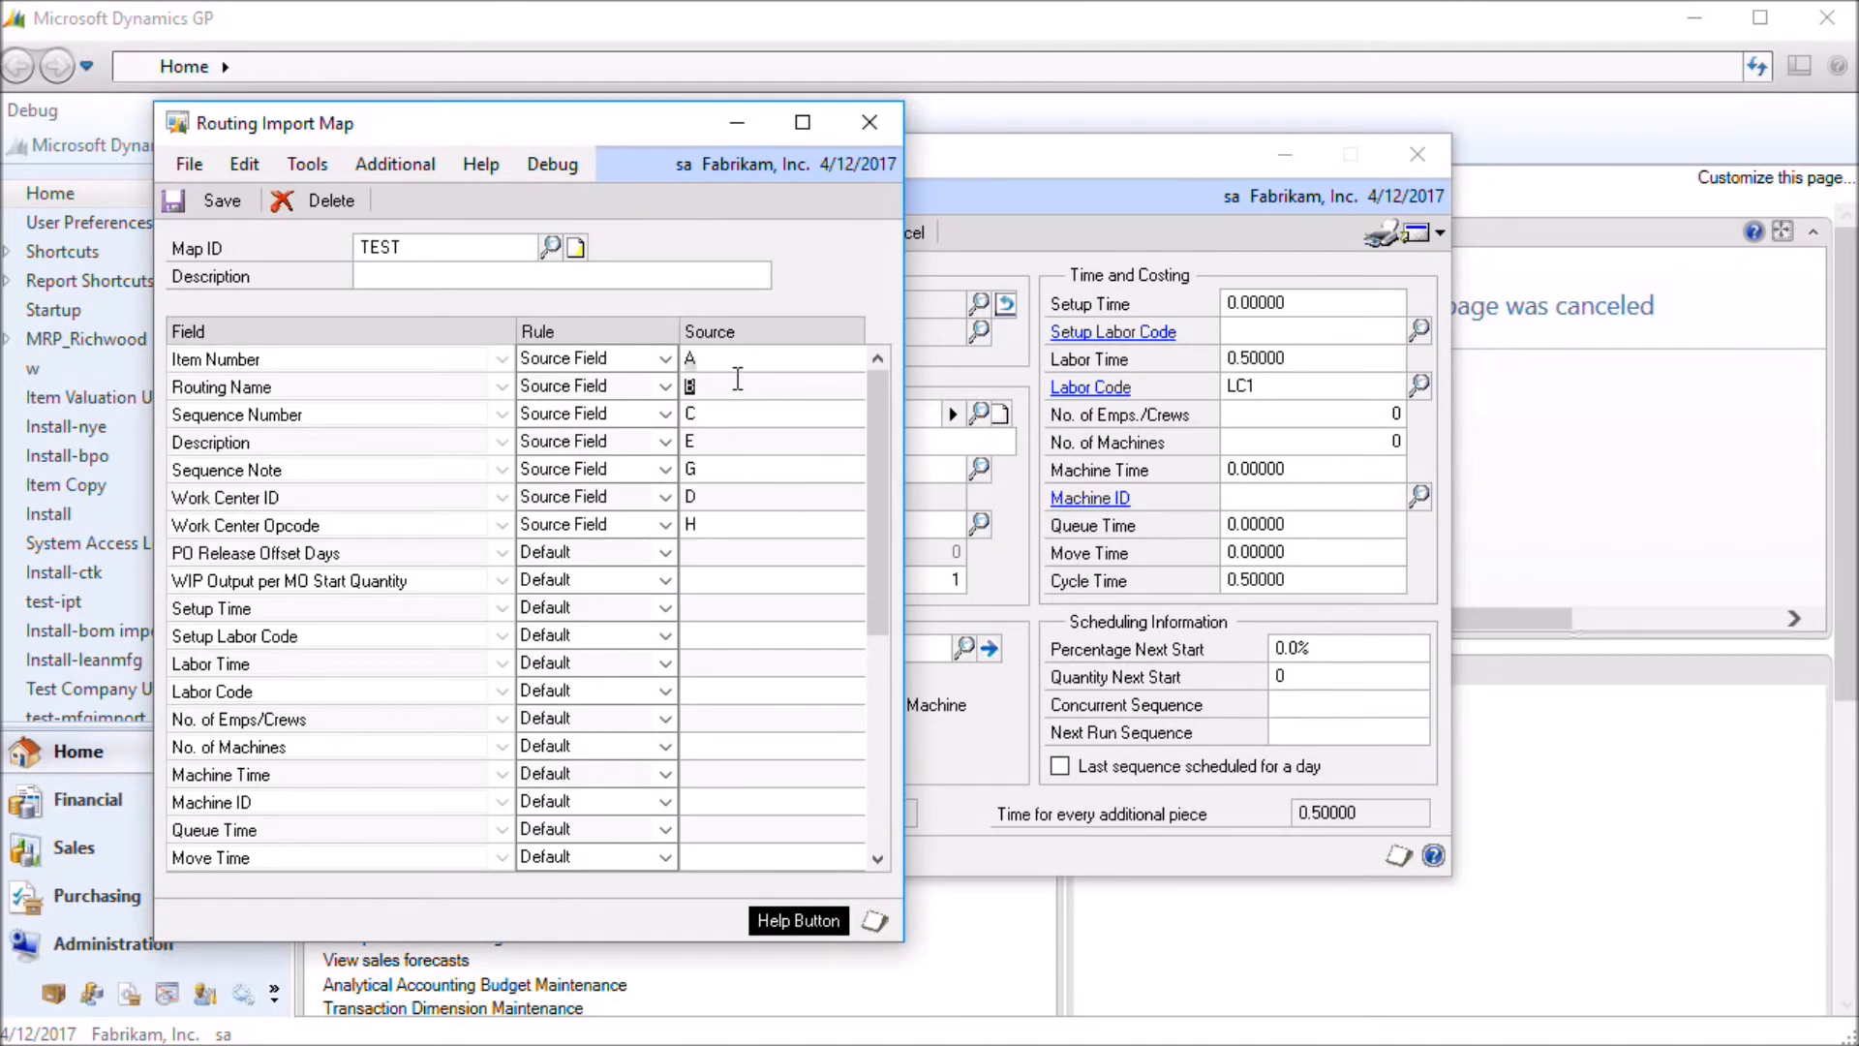
click(738, 412)
click(739, 440)
click(666, 607)
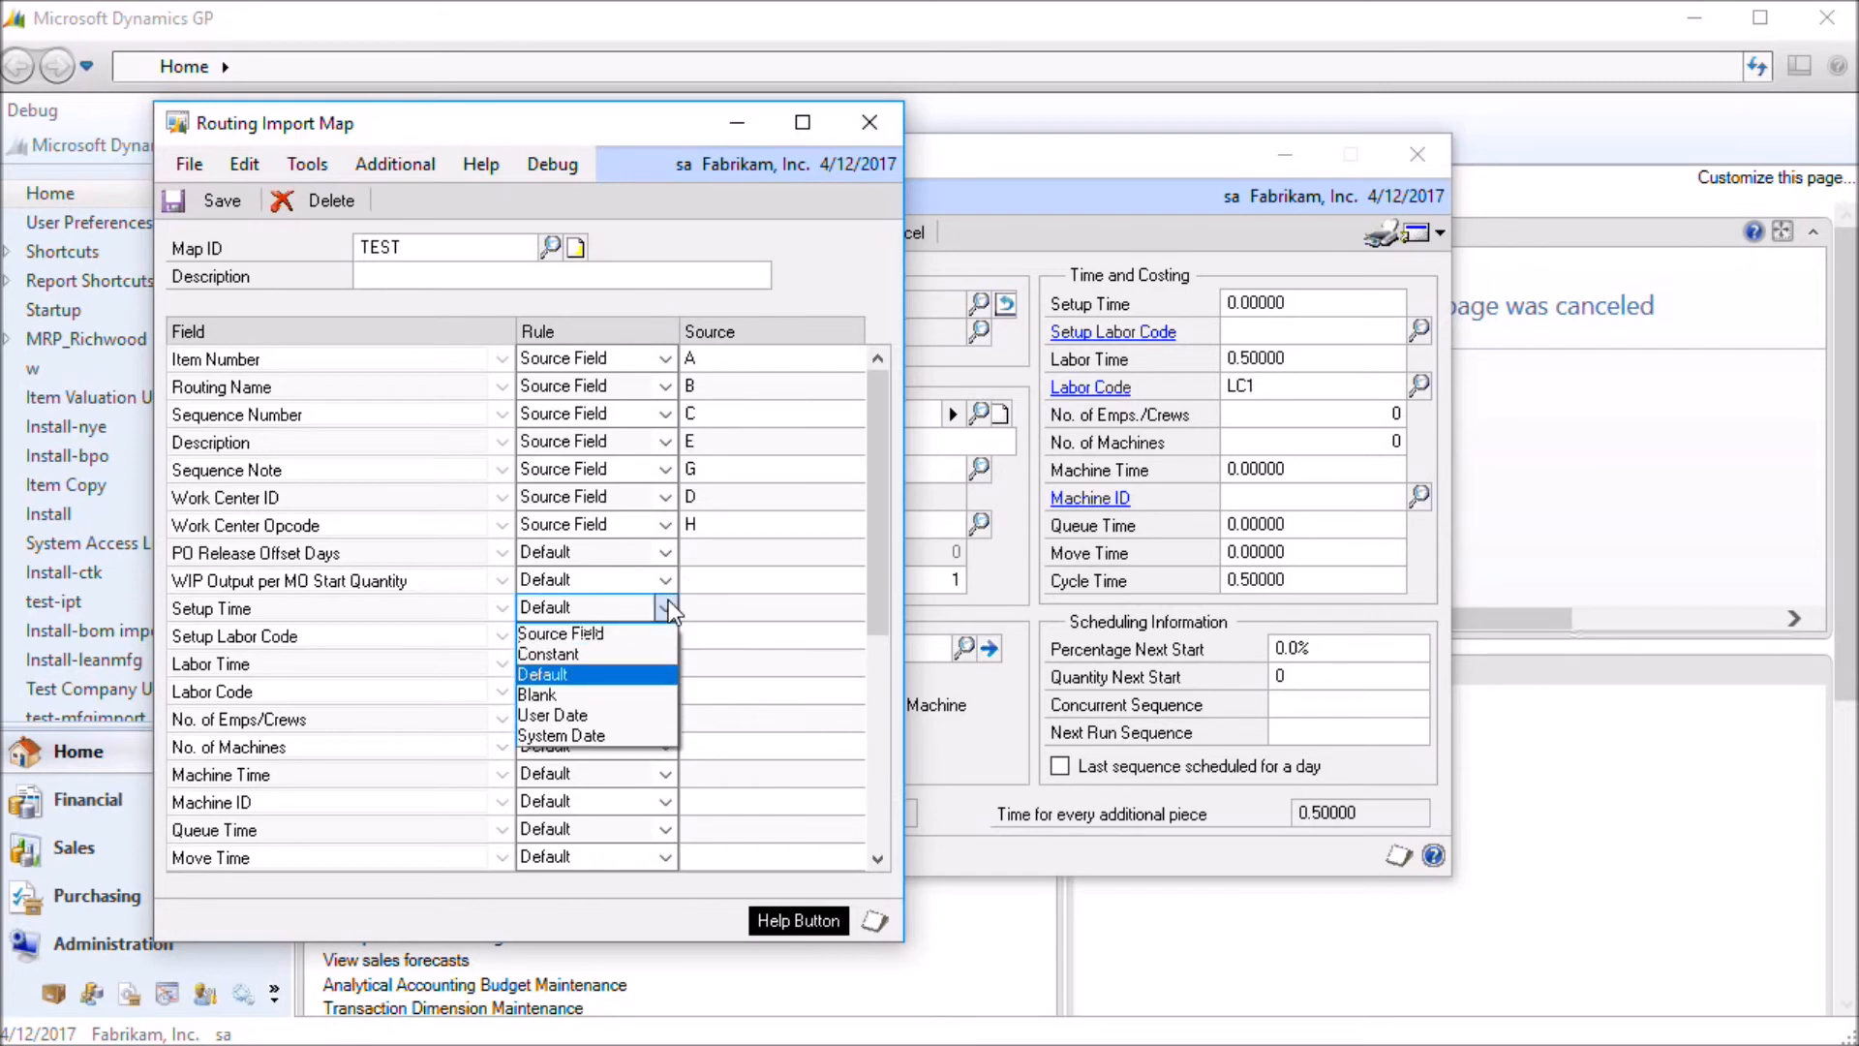
click(666, 608)
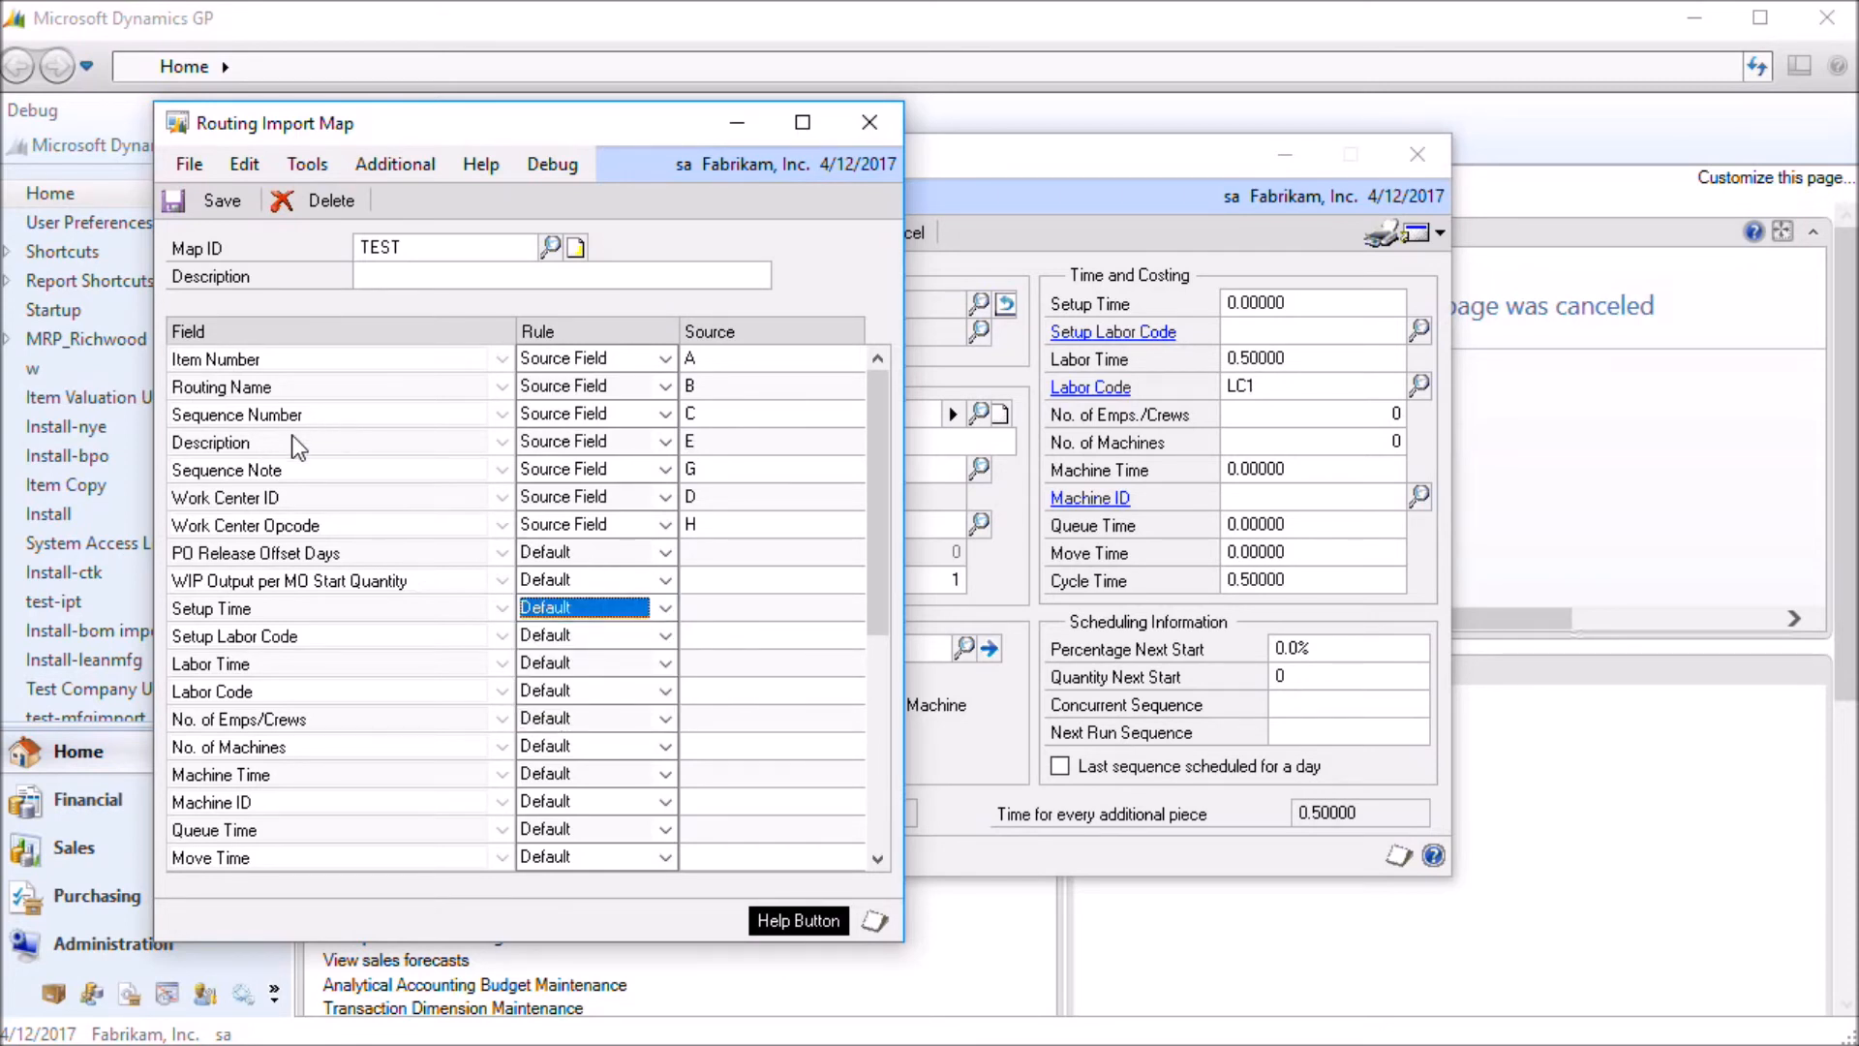
- Check the source mappings of Description, Sequence Note and Work Center Opcode in the routing import map
click(693, 441)
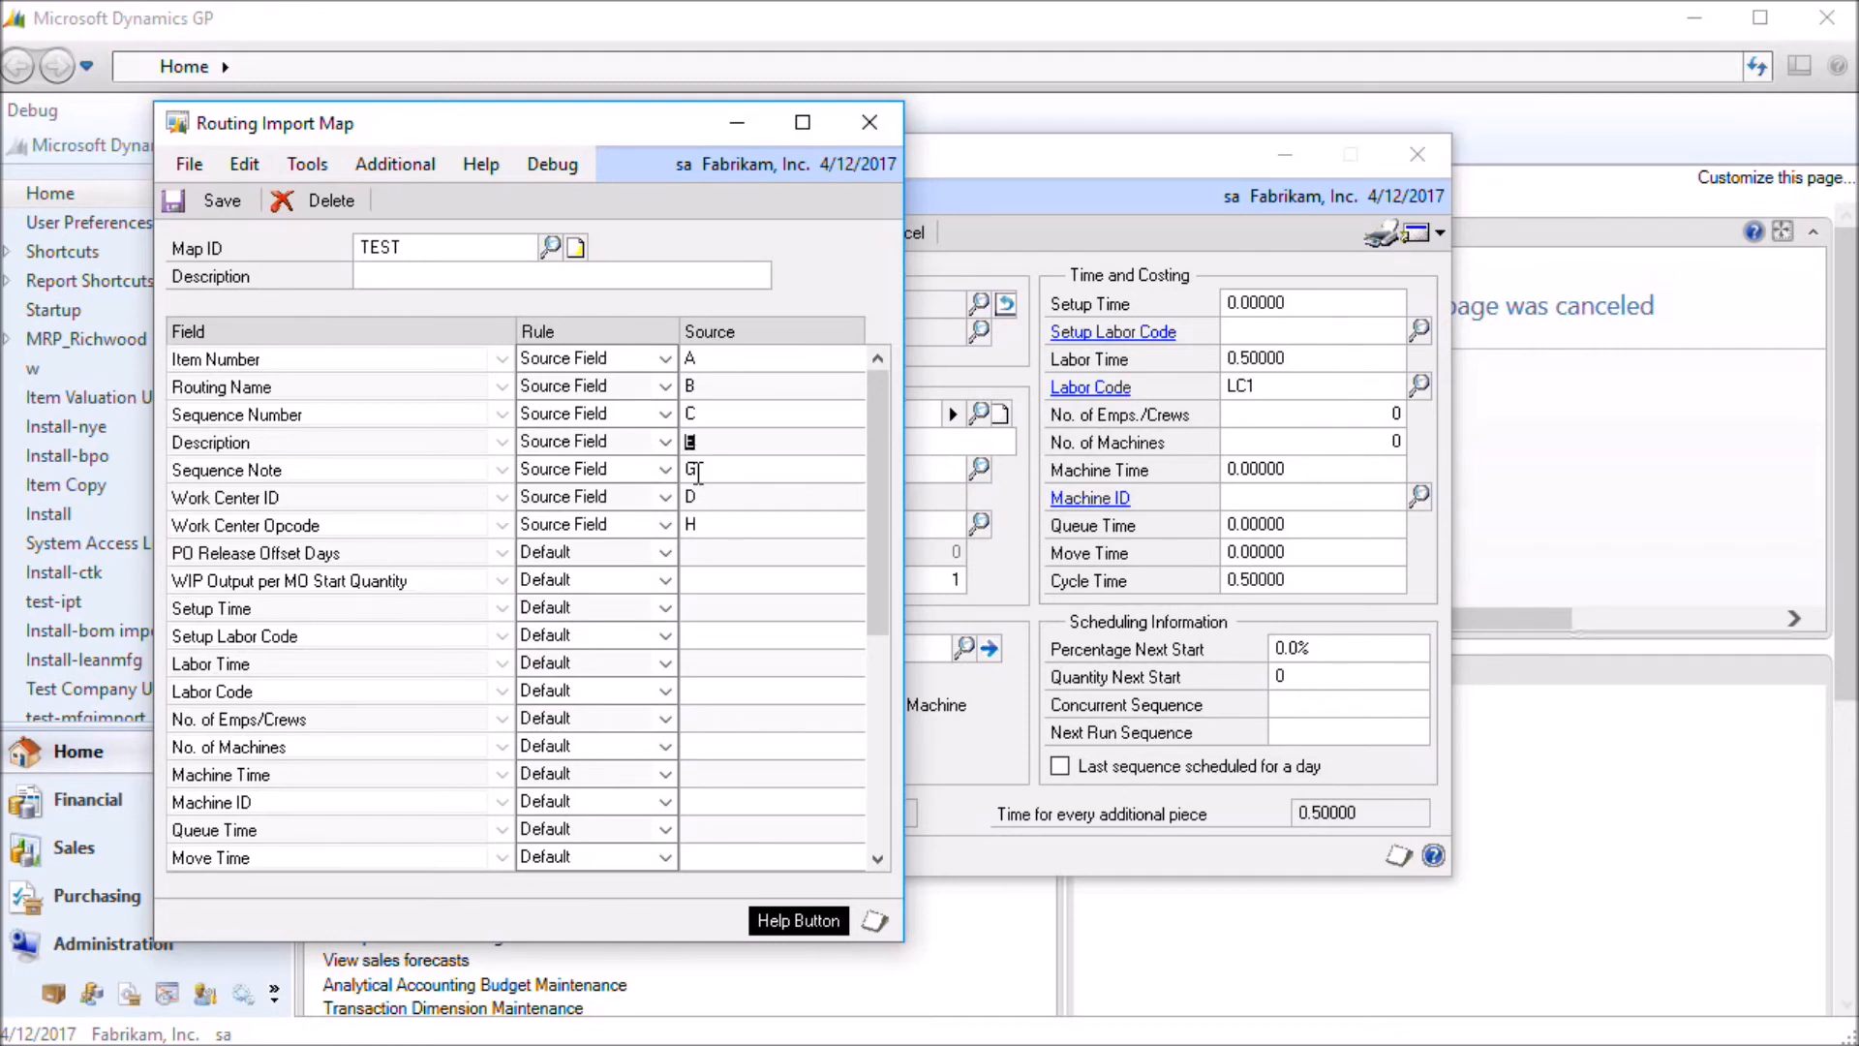
click(667, 469)
click(676, 476)
click(714, 469)
click(606, 521)
click(606, 521)
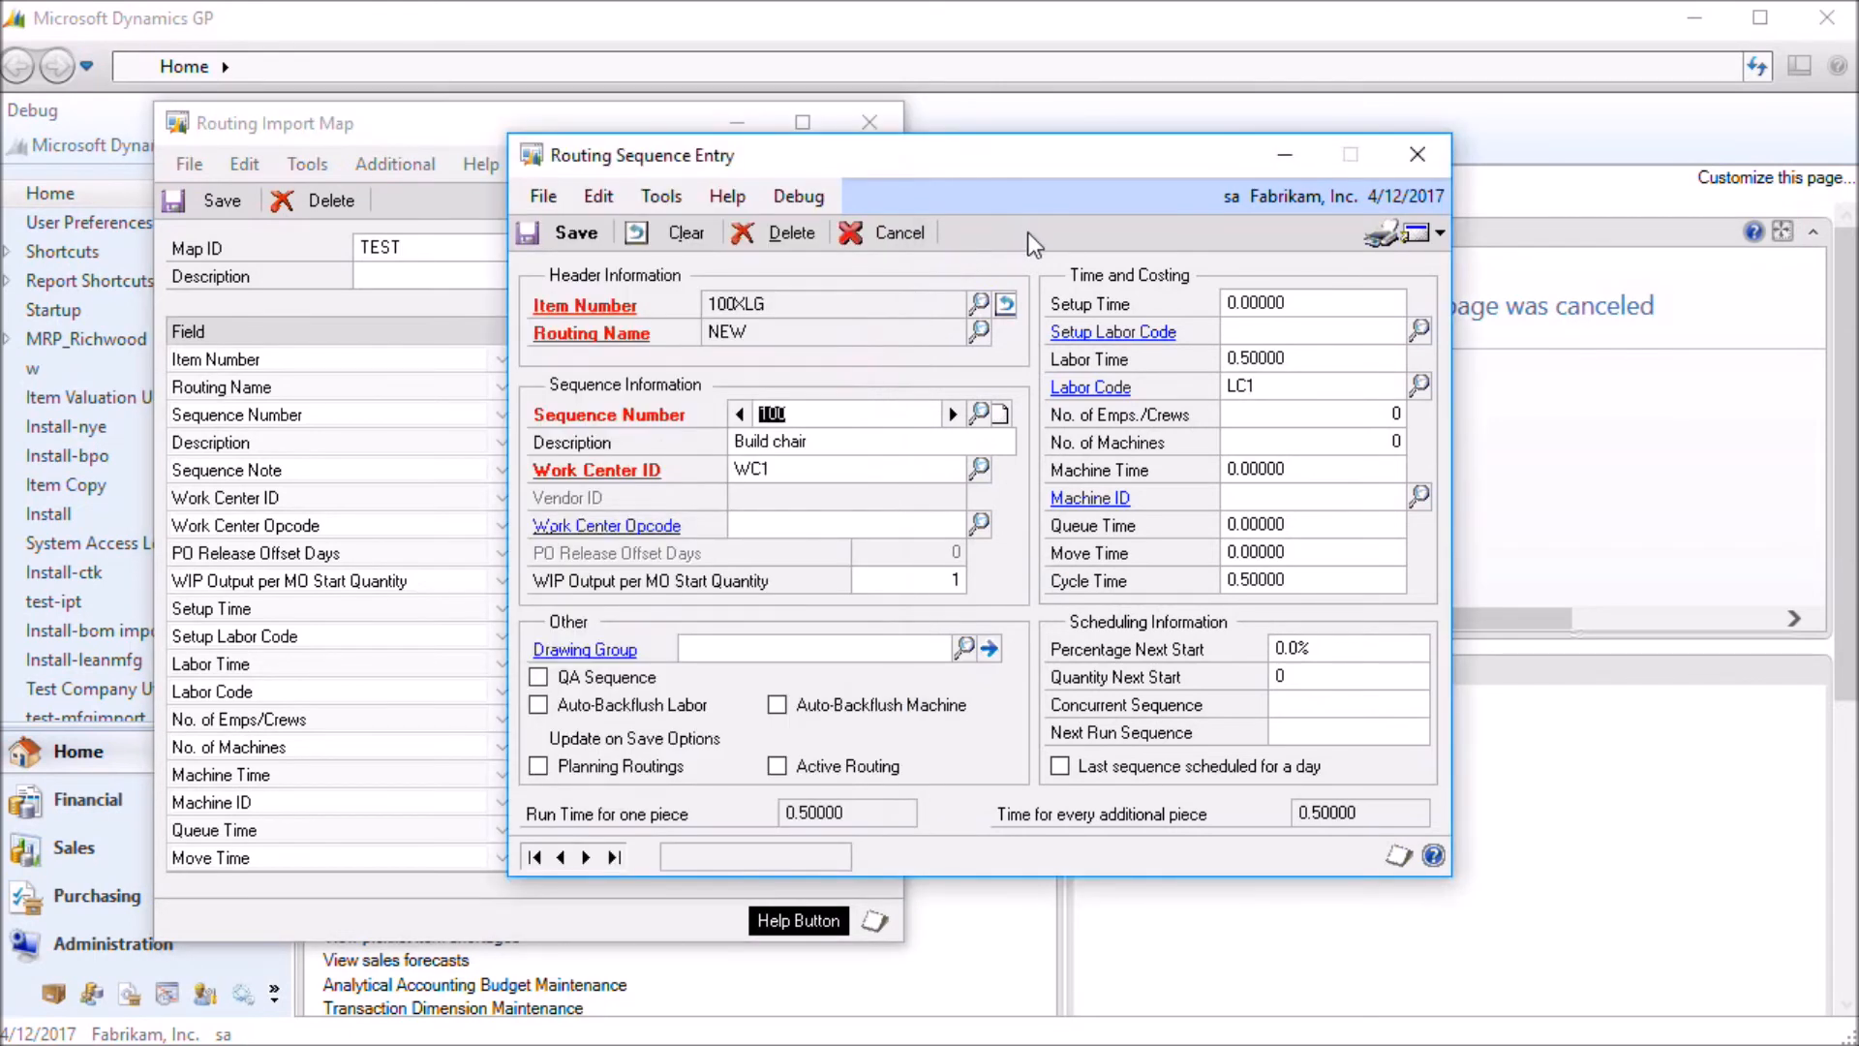
- Open Operations Setup from the Work Center Opcode link, inspect the TEST operation's labor codes and times for WC1, and close it
click(663, 531)
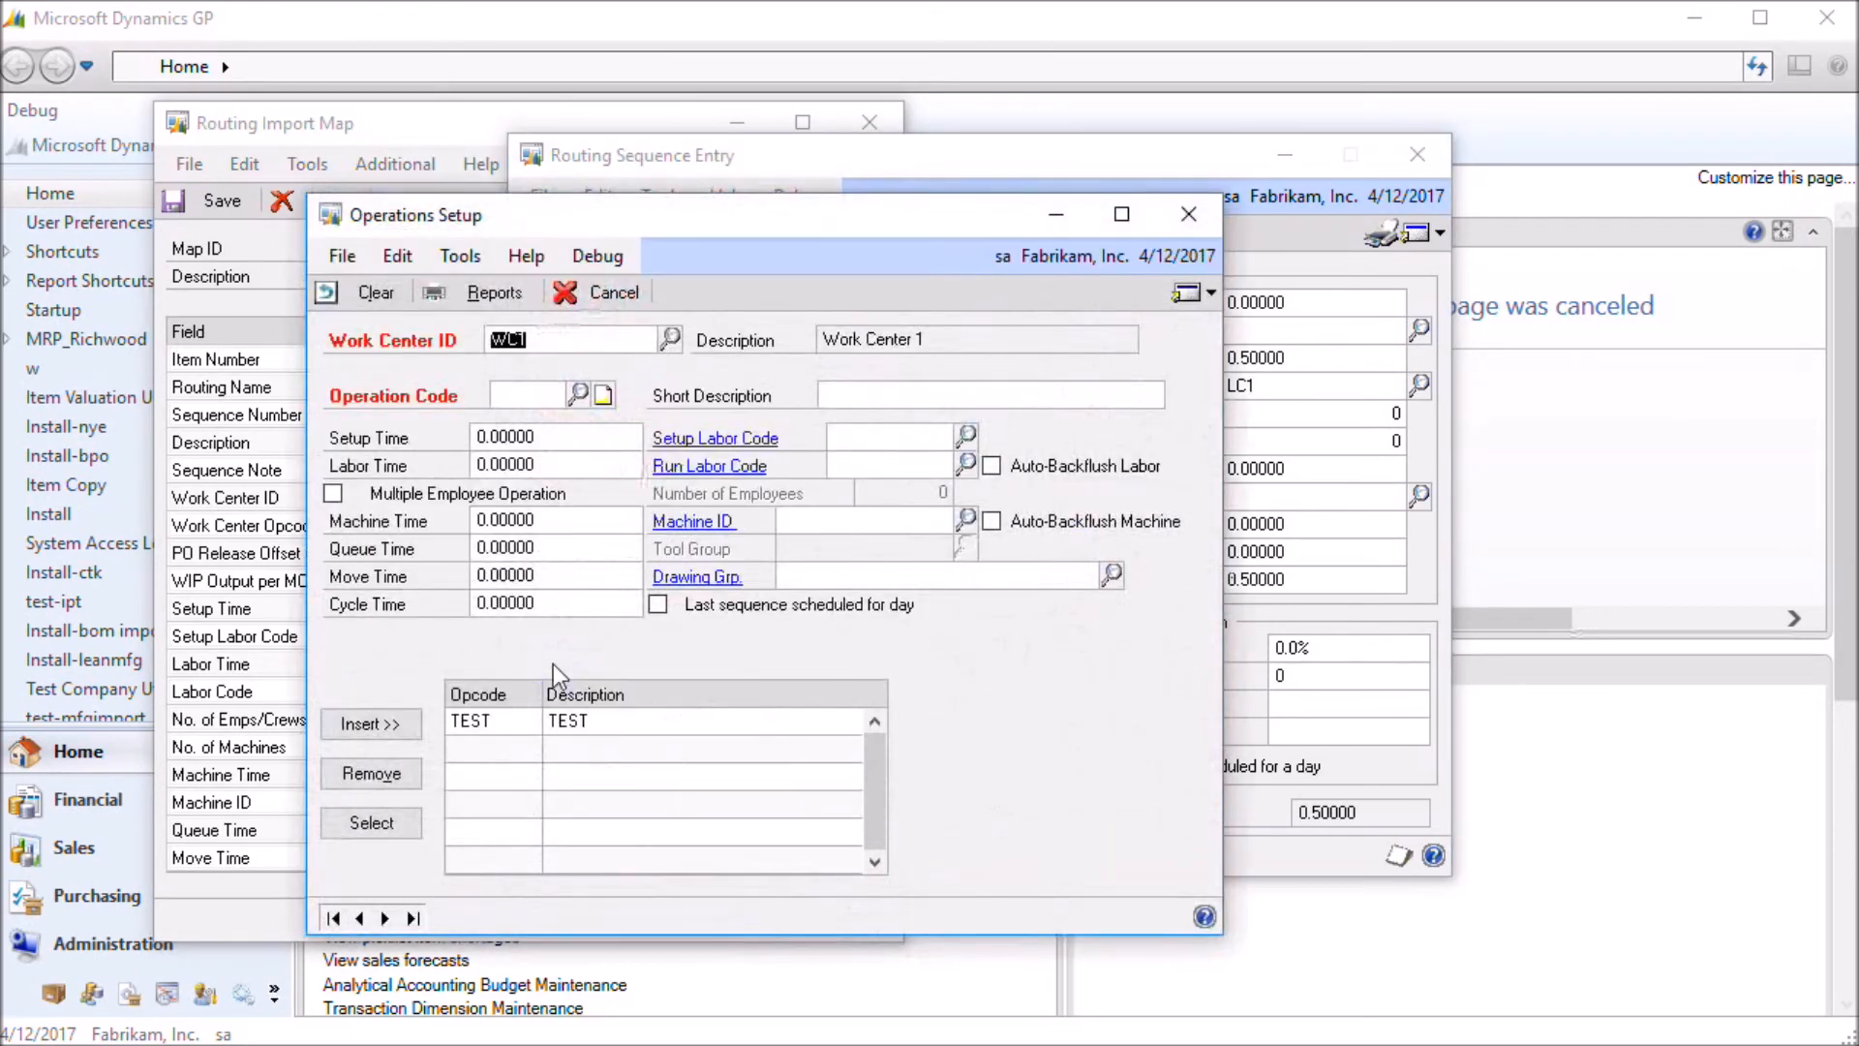
click(389, 822)
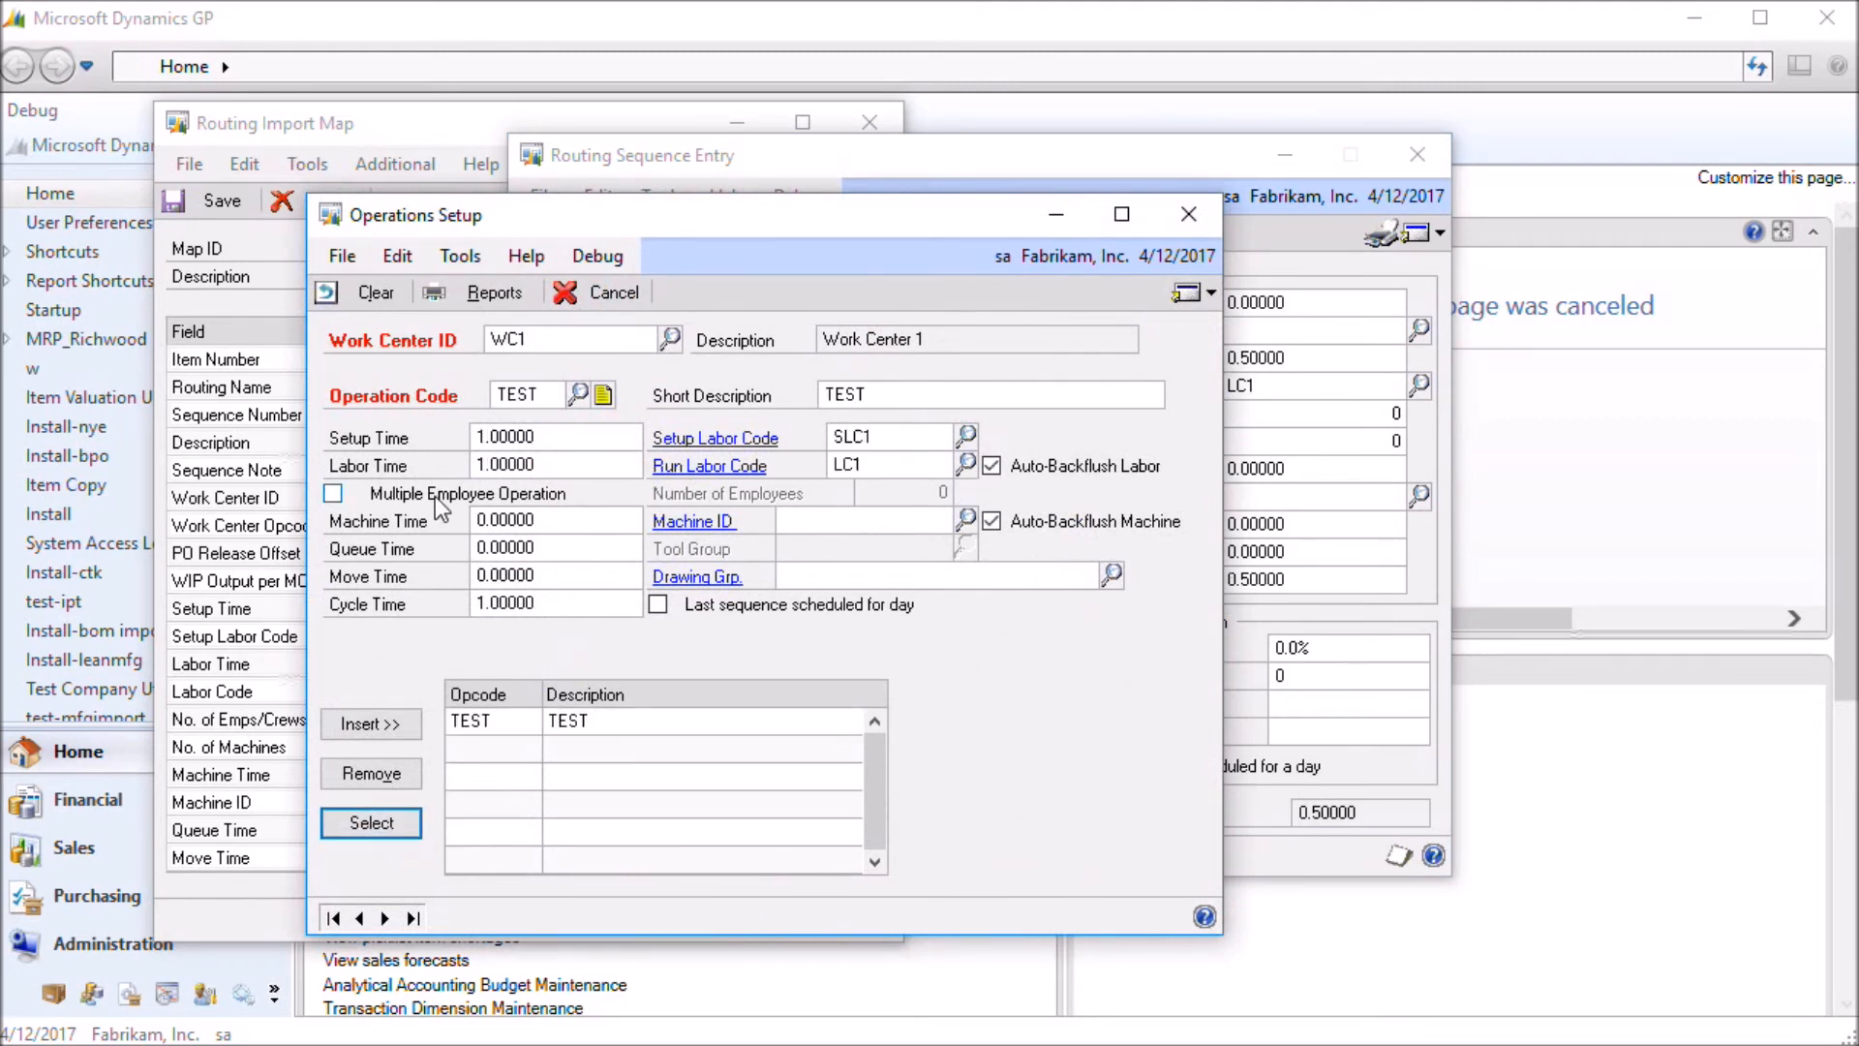
click(883, 436)
click(876, 463)
click(558, 437)
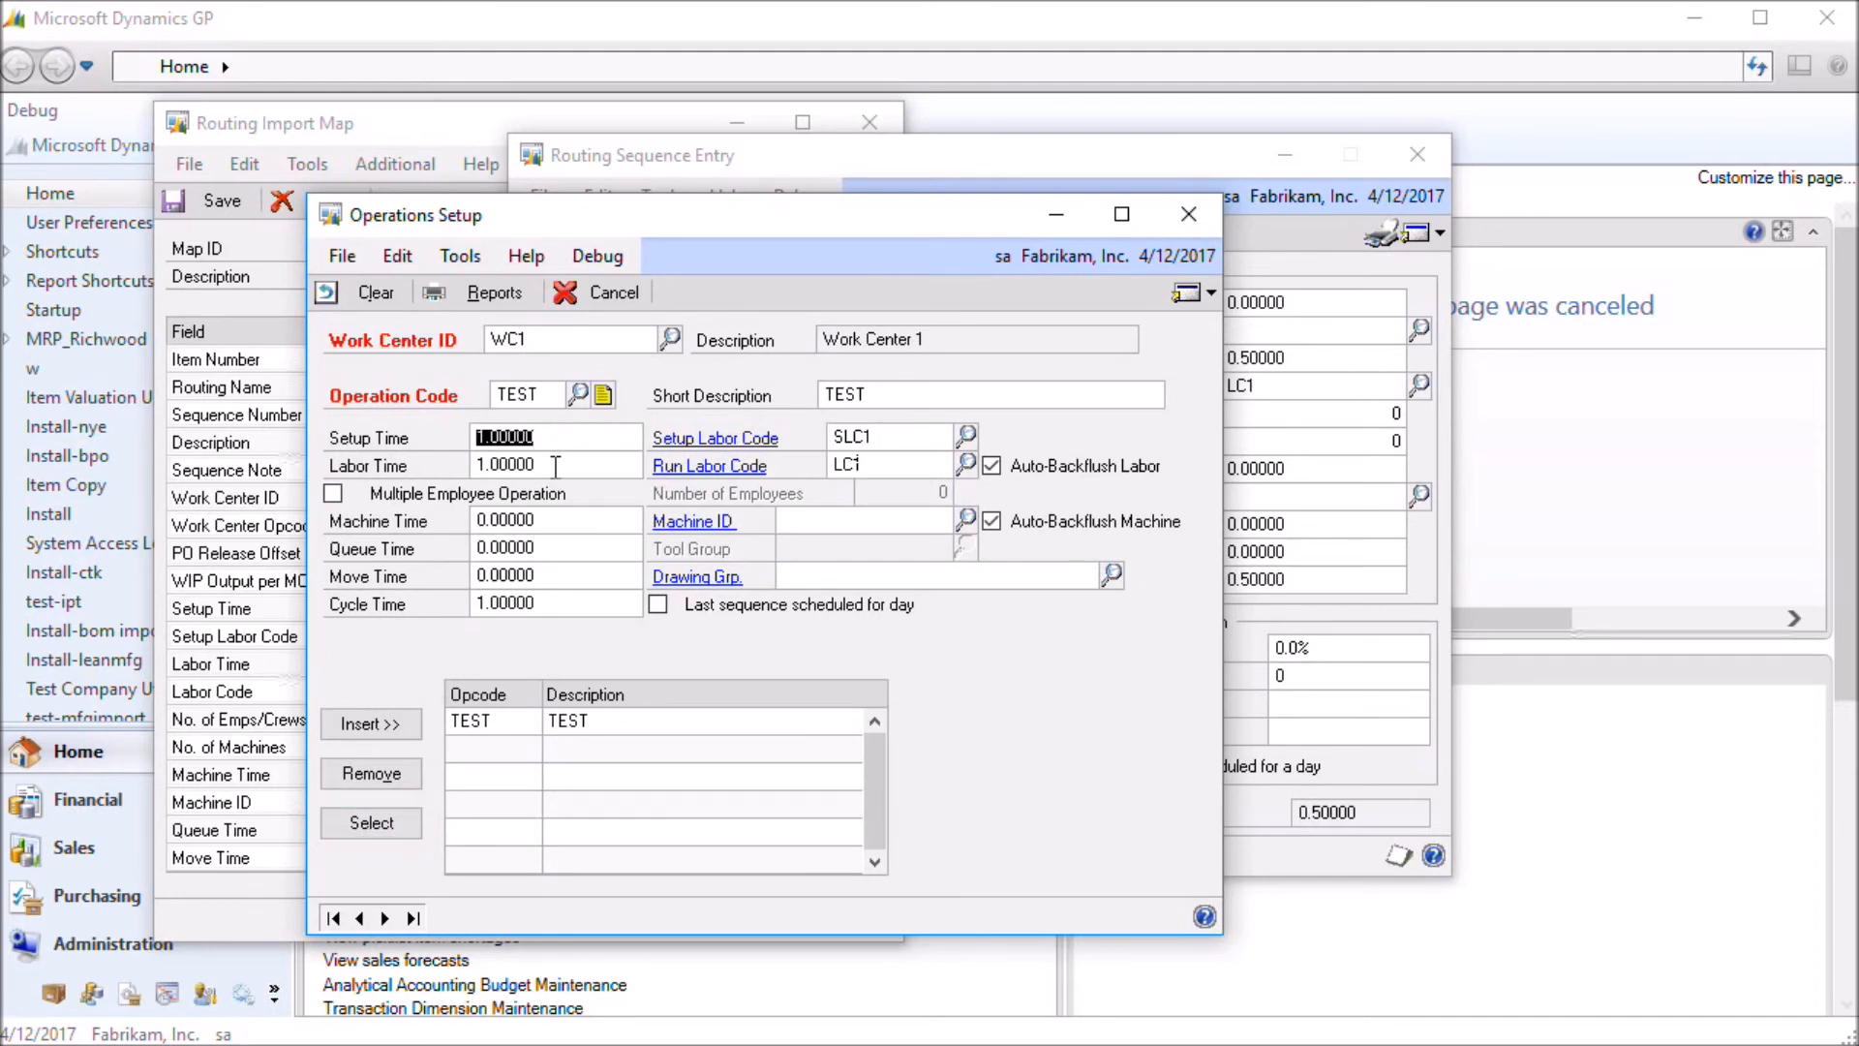
click(557, 464)
click(551, 518)
click(562, 606)
click(1195, 221)
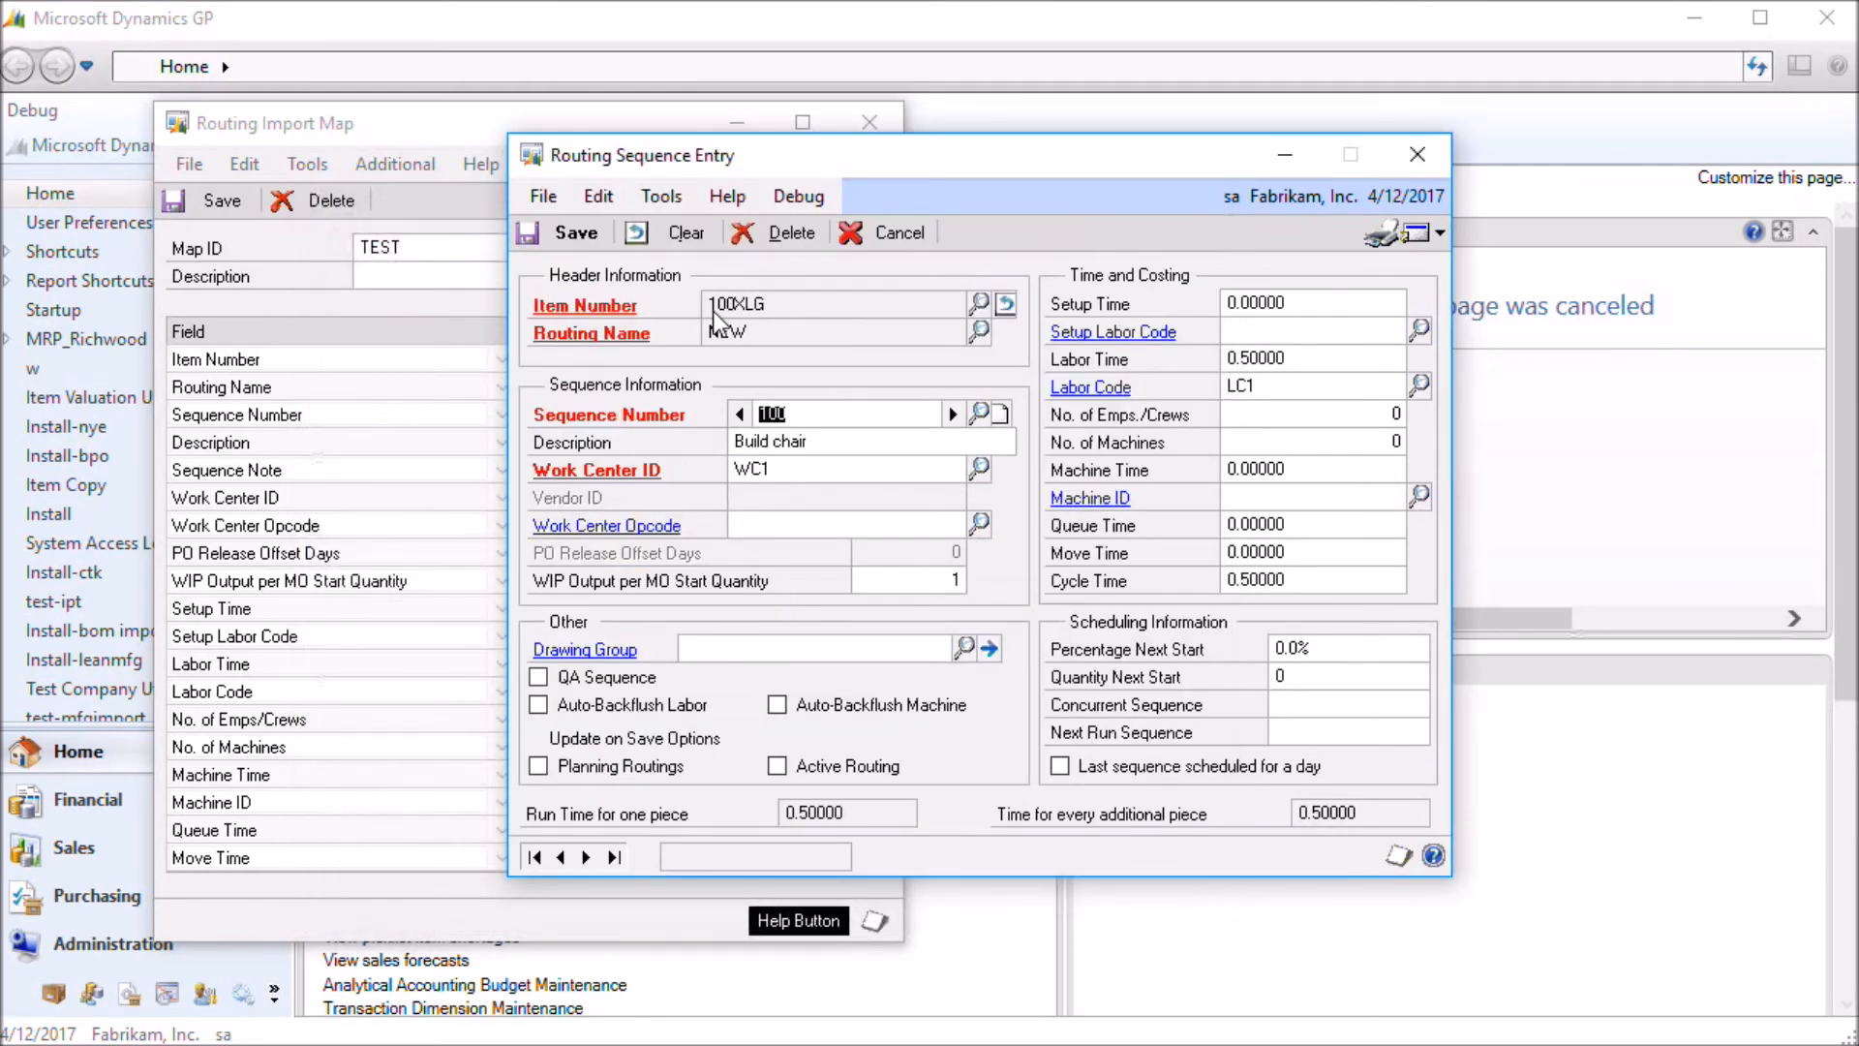
- Check the routing names for item 100XLG, then switch to Excel and examine the OpCode and NOTE columns in Test_RtImport_1.xlsx
click(979, 332)
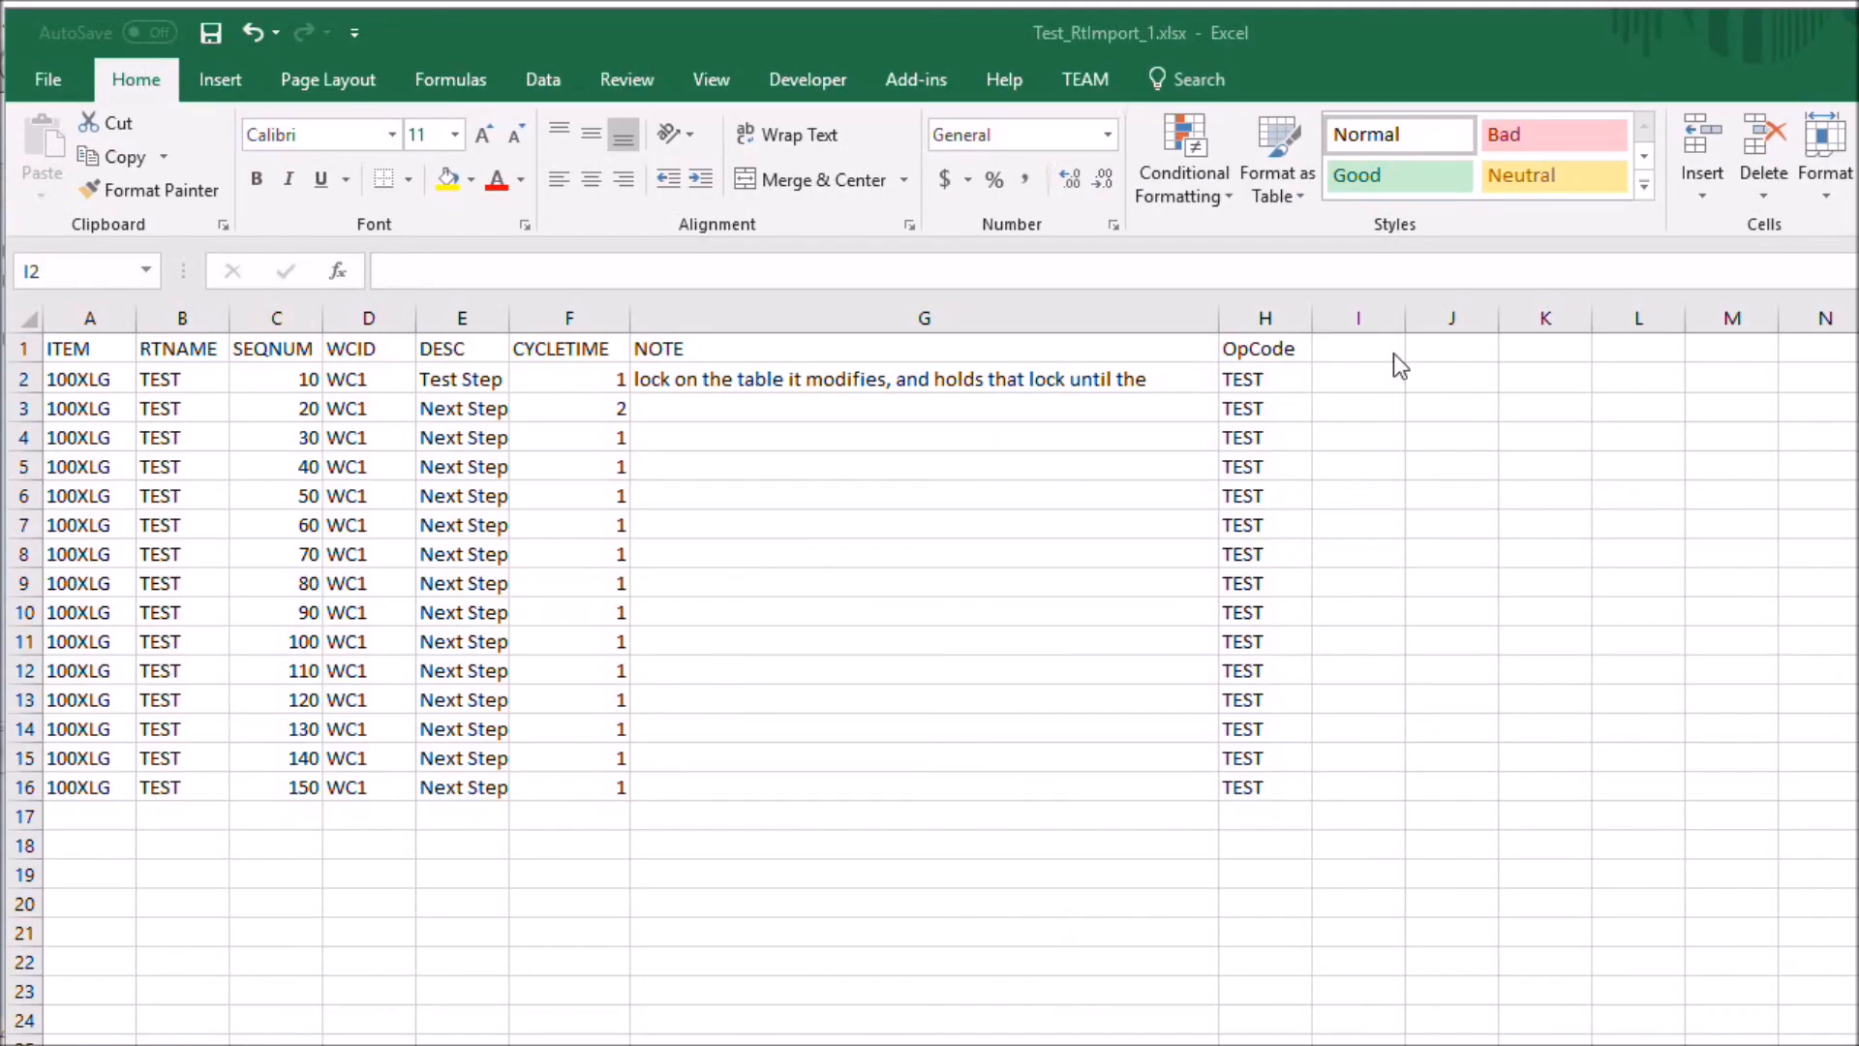
click(1273, 318)
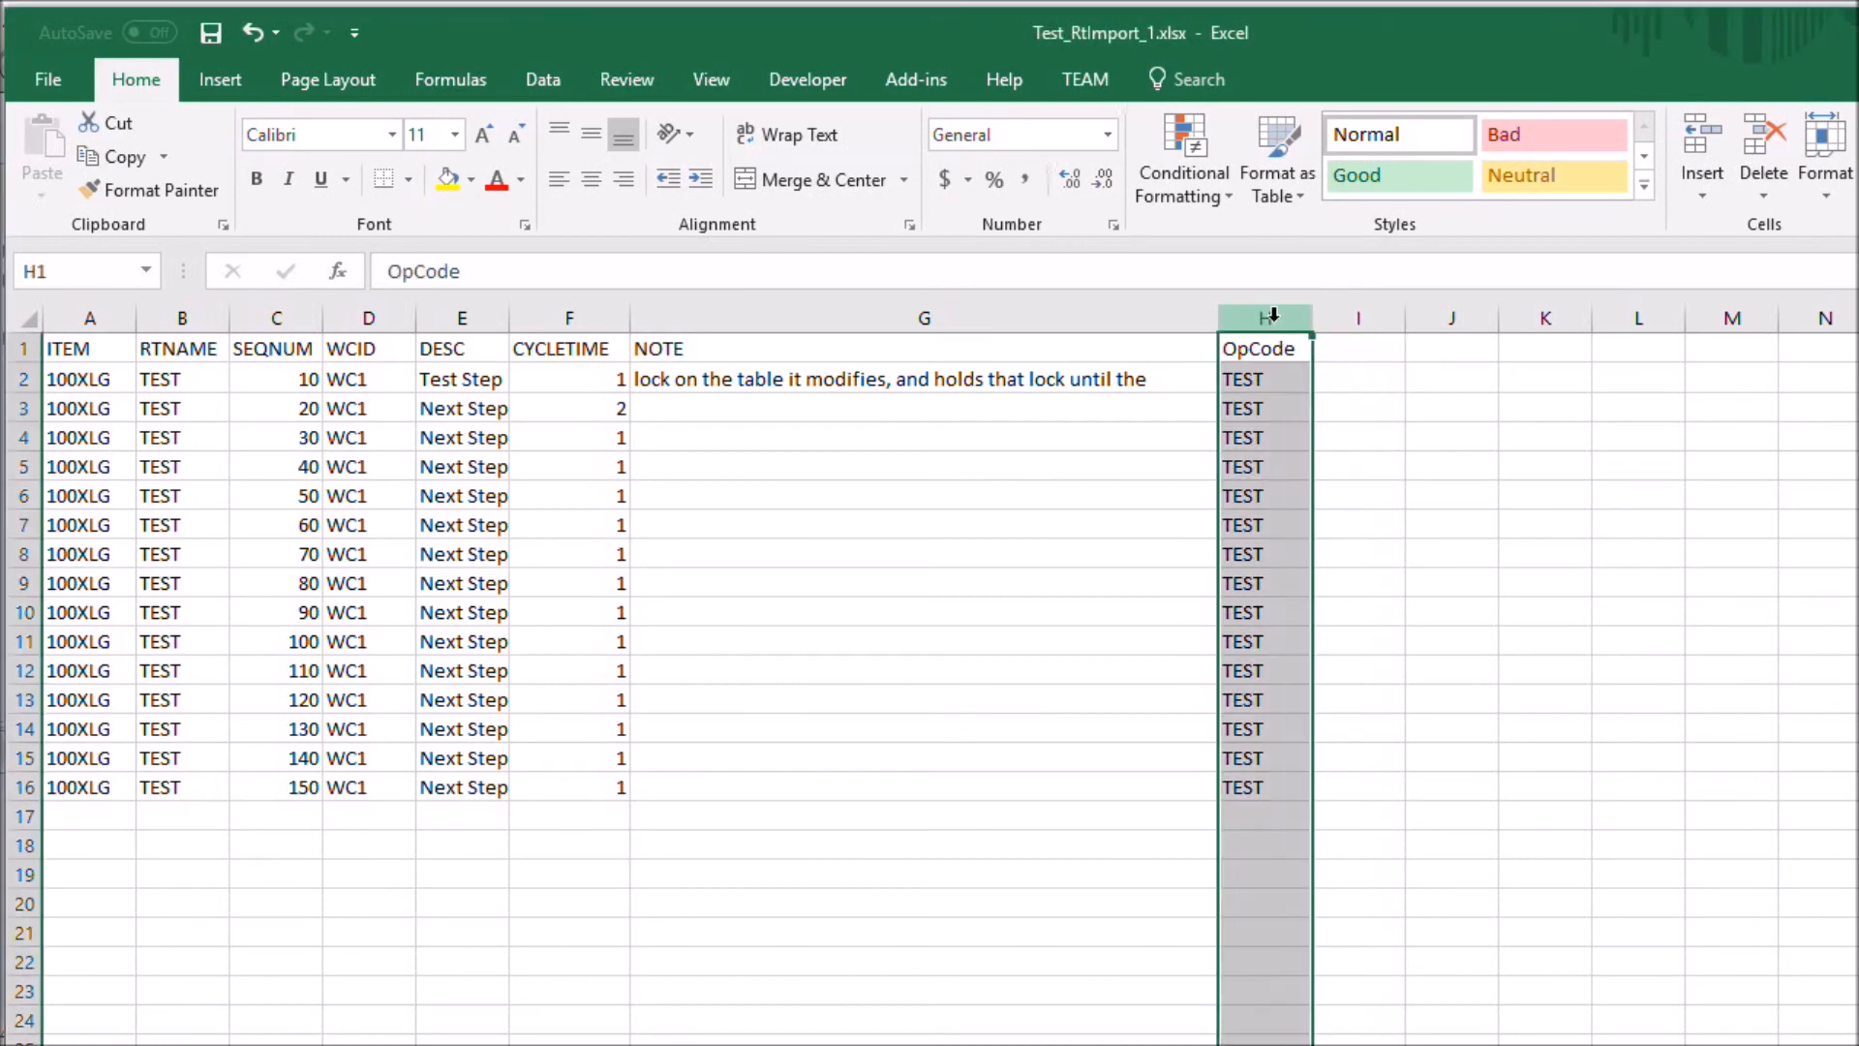
click(1043, 316)
click(956, 377)
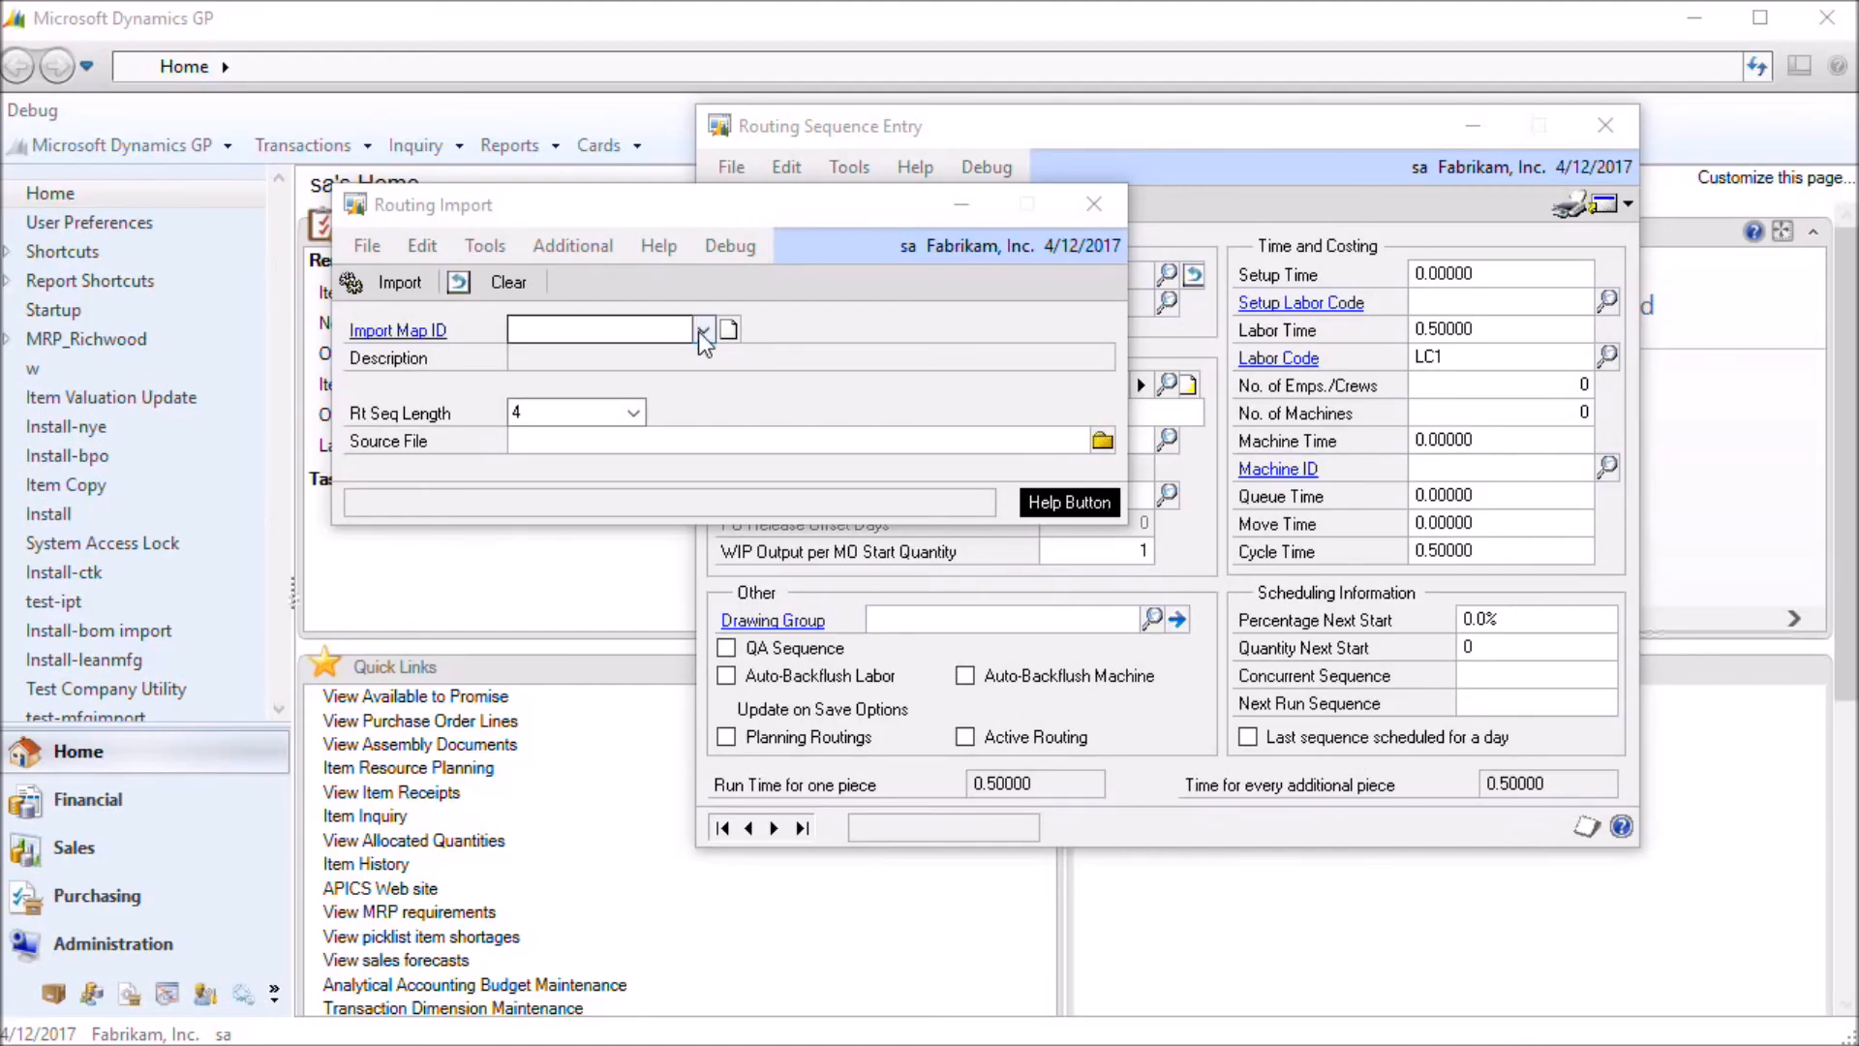
- Import C:\_Demo\Test_RtImport_1.xlsx in the Dynamics GP Routing Import window using the TEST import map
click(702, 330)
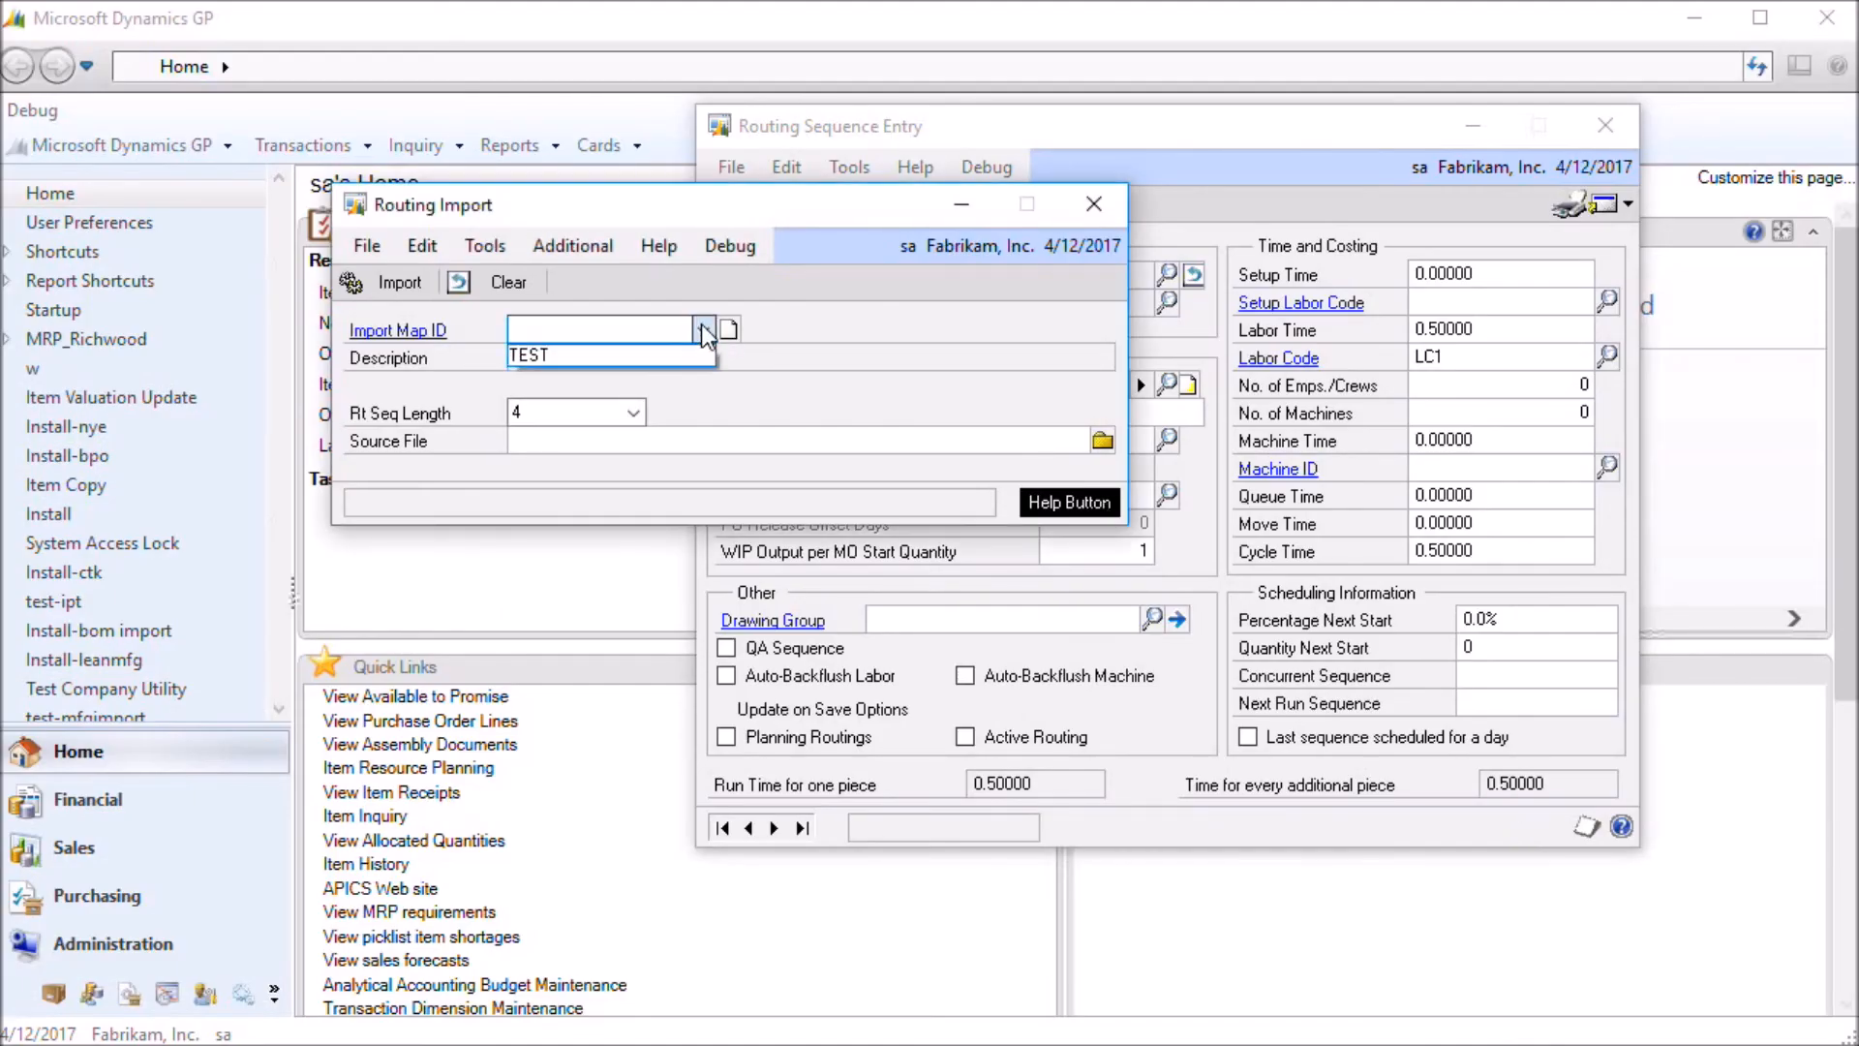
click(682, 353)
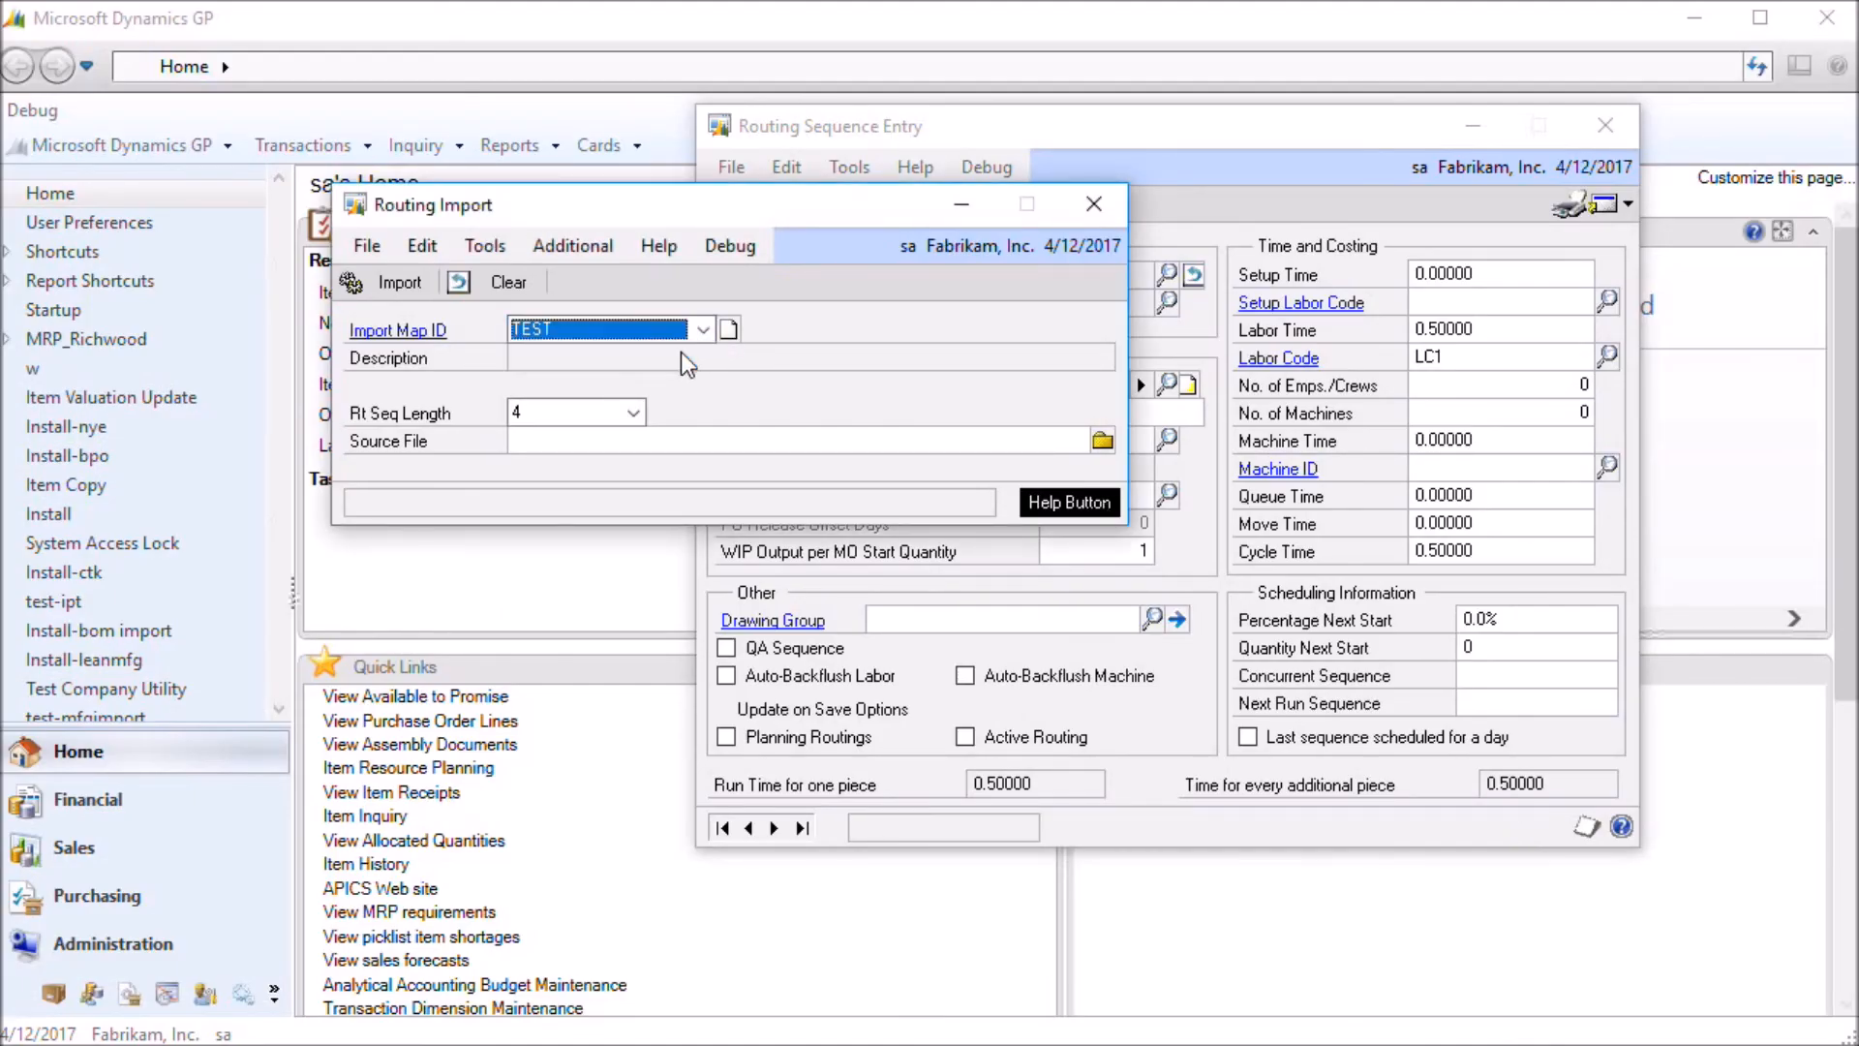
click(1103, 441)
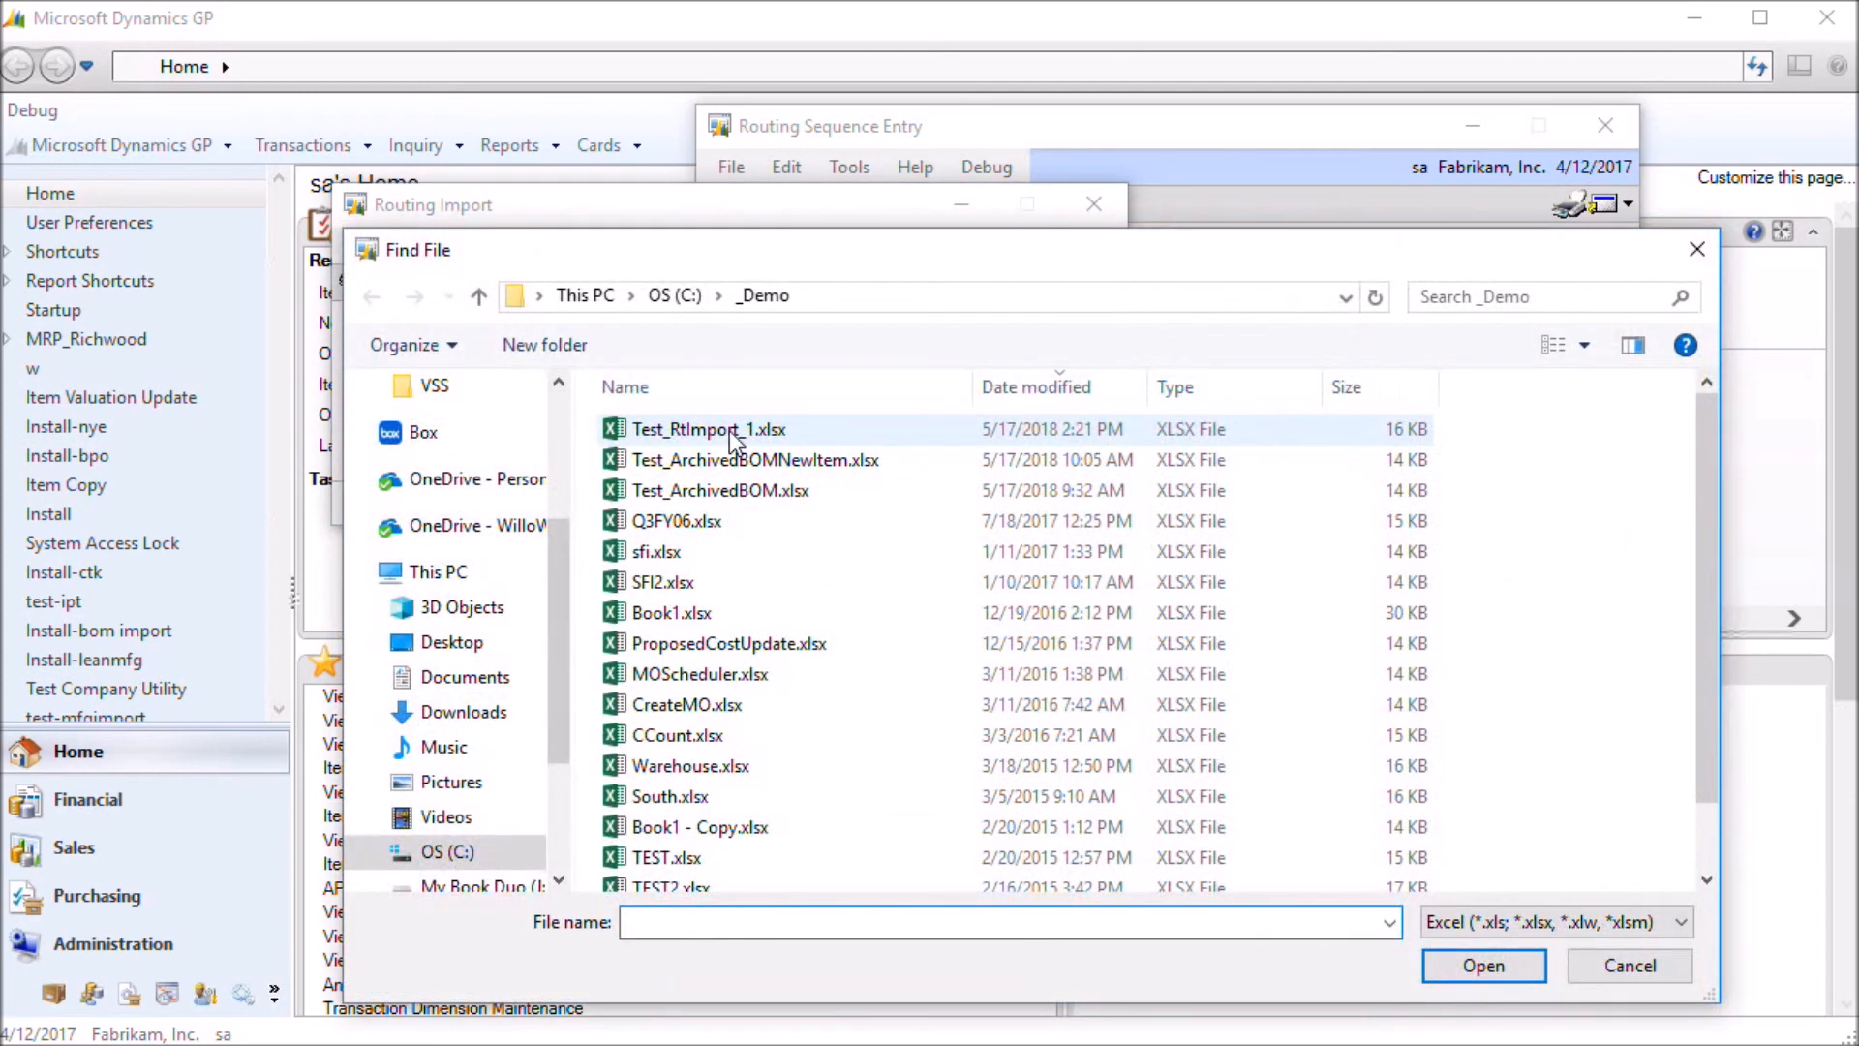
double_click(732, 422)
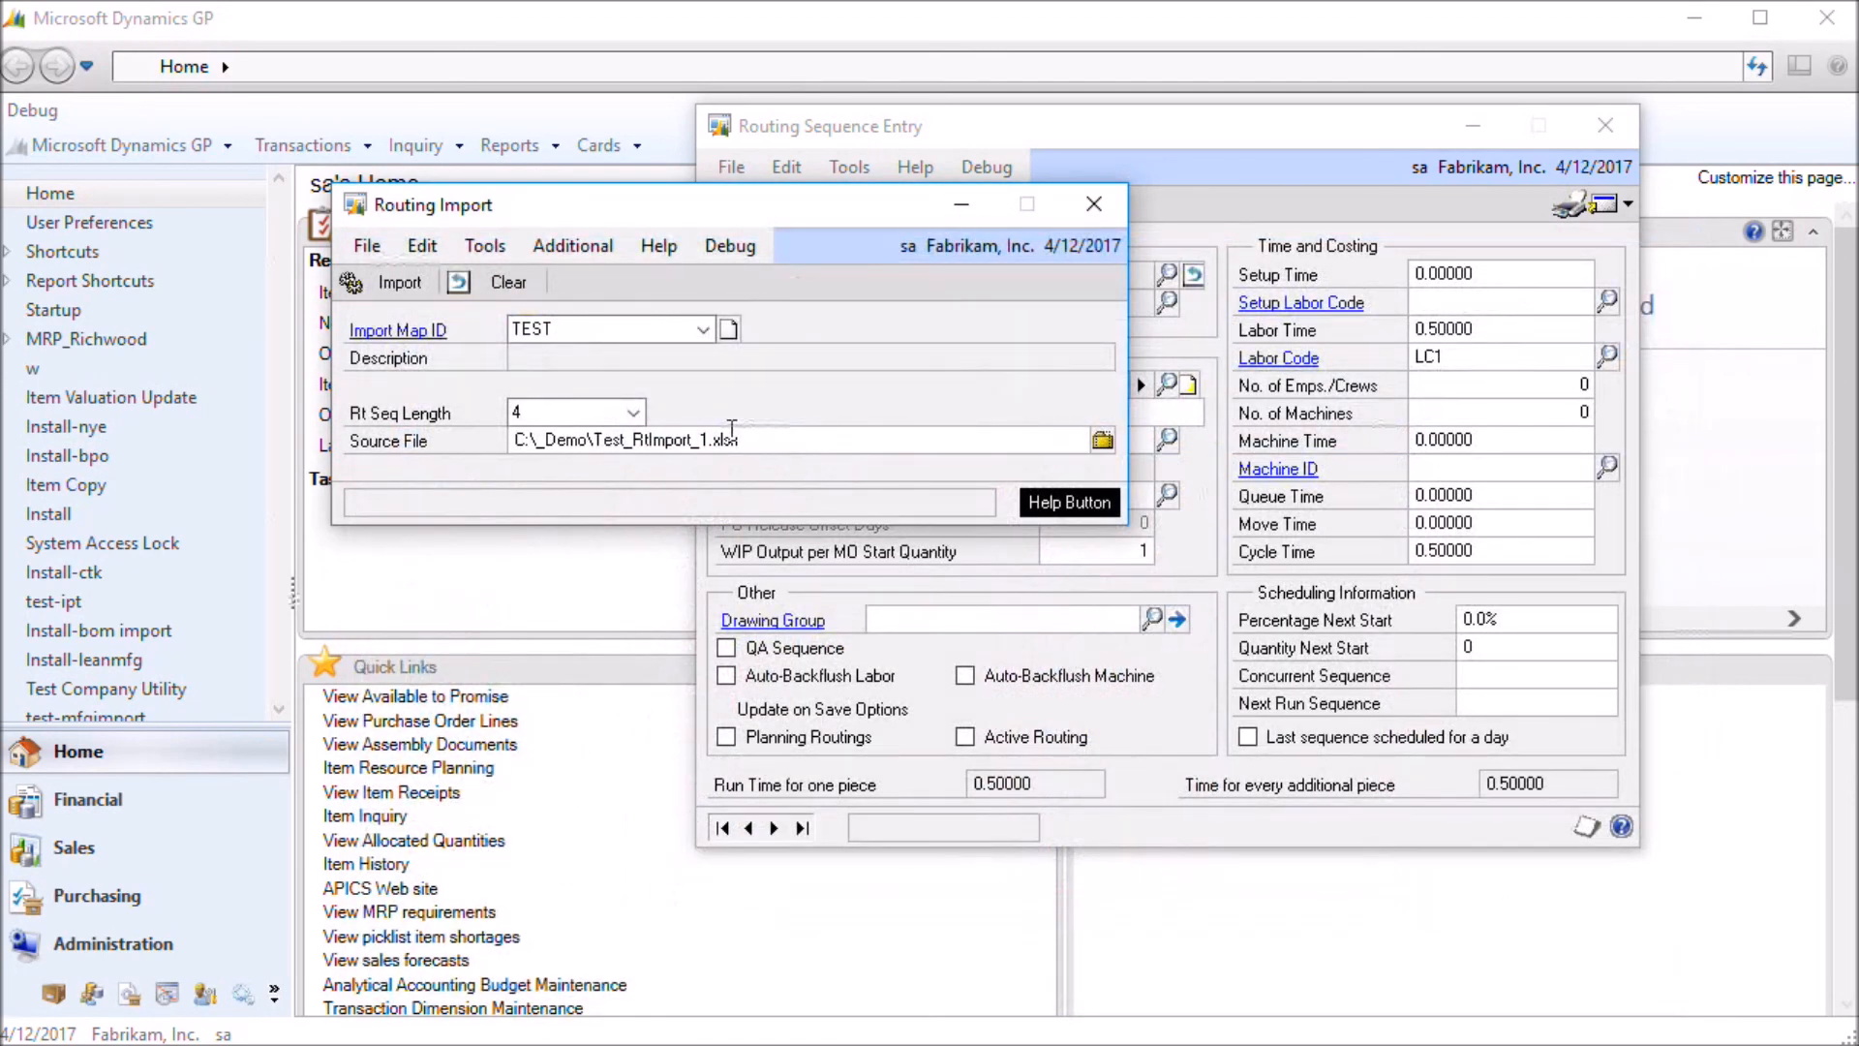
click(383, 280)
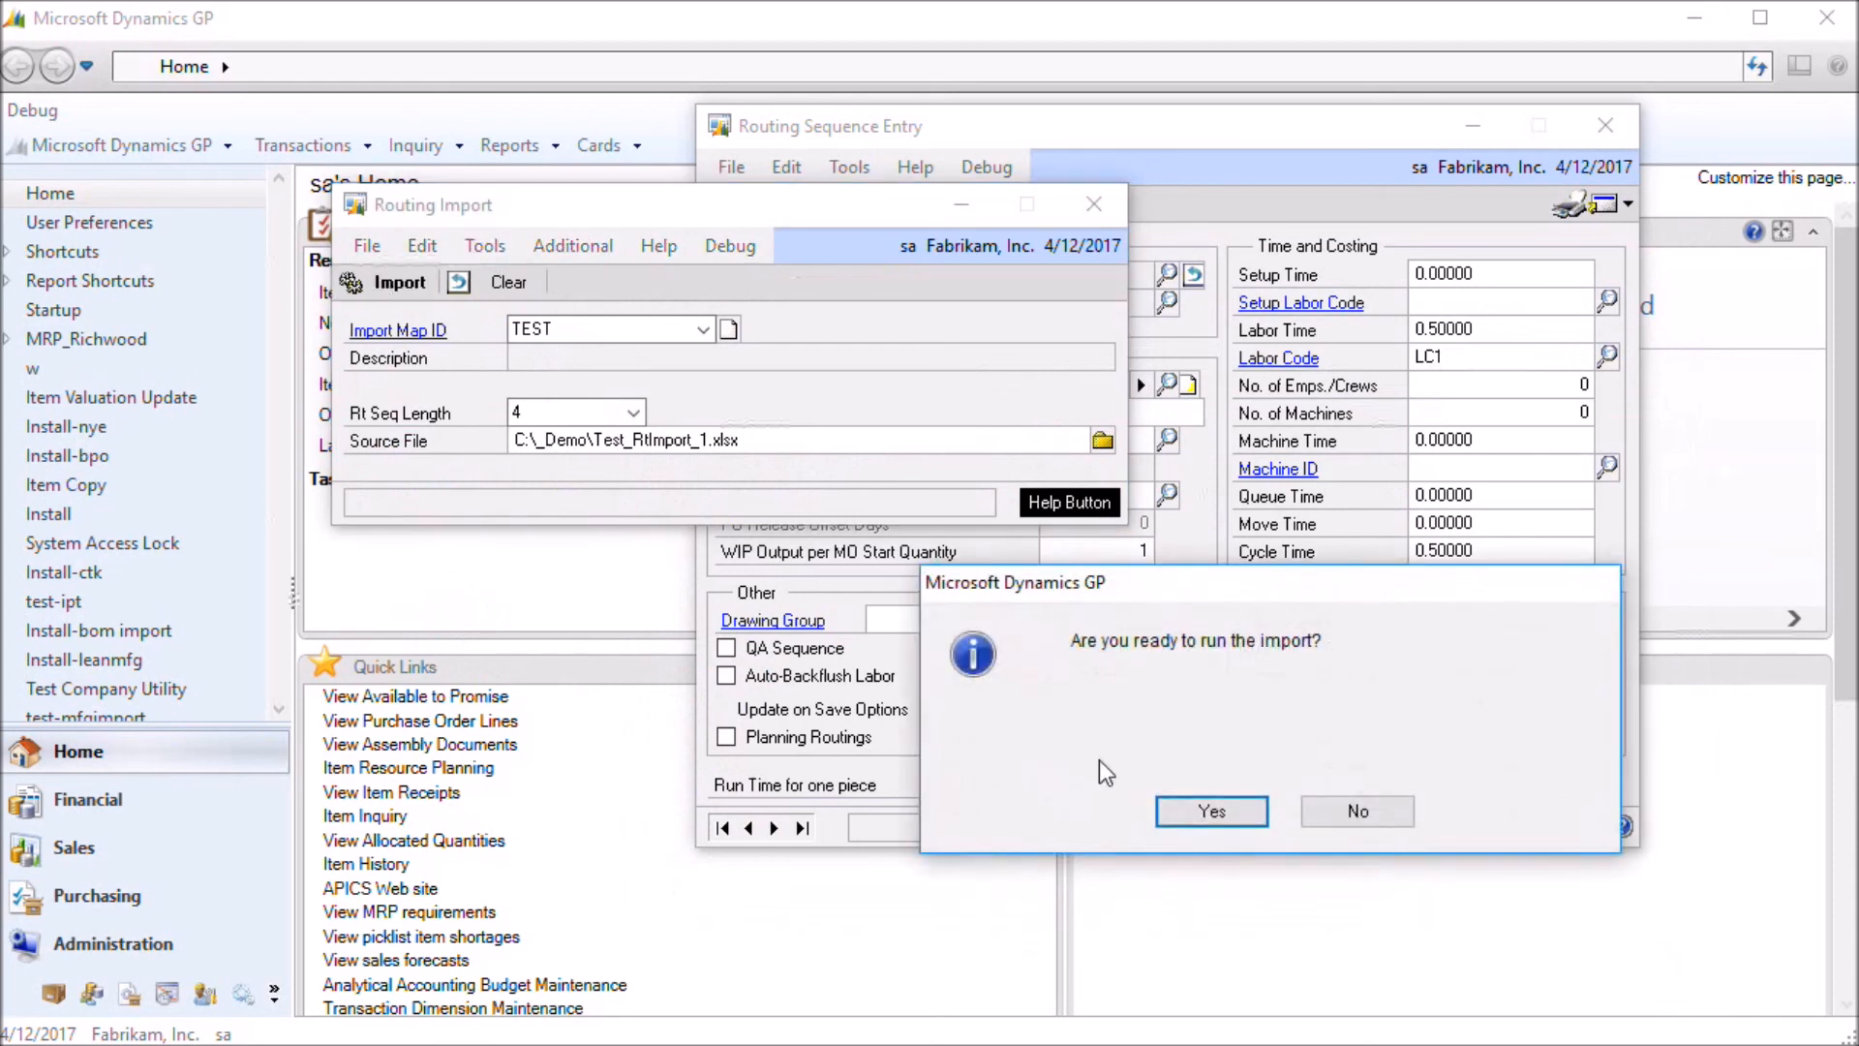
click(1193, 811)
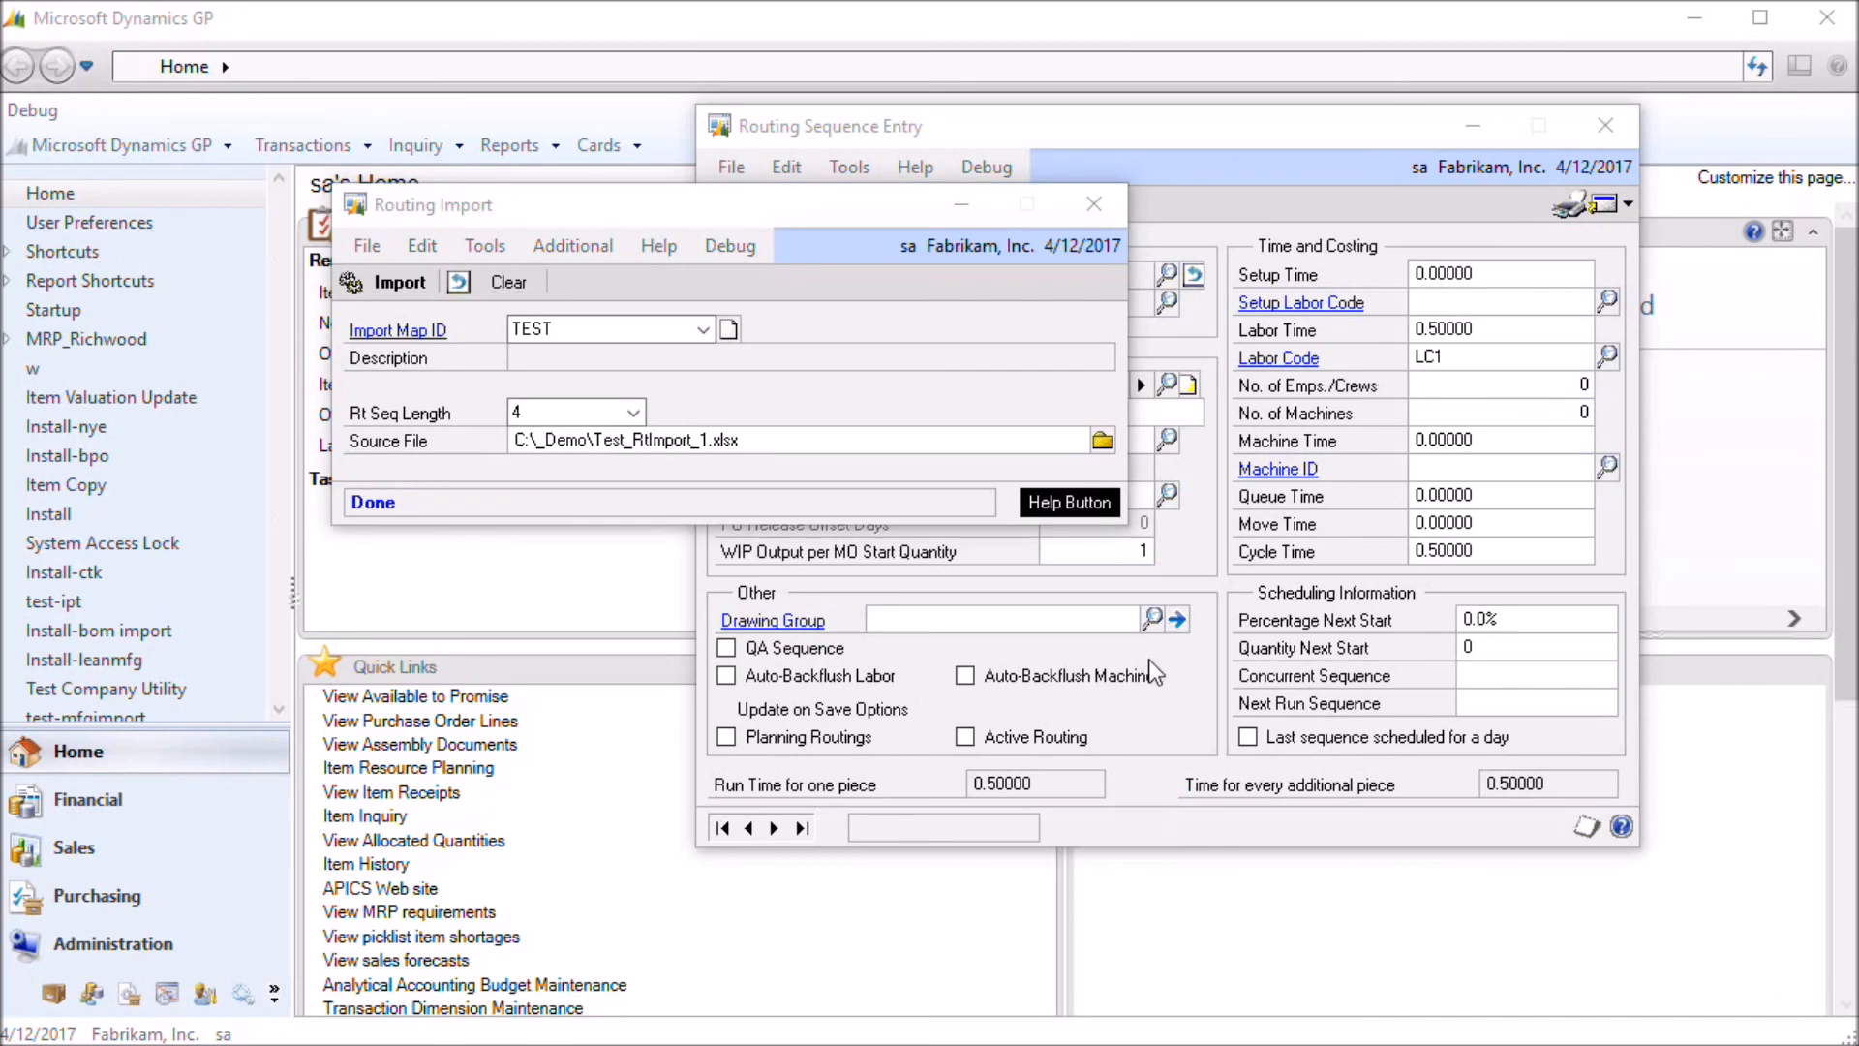
- Load the TEST routing for item 100XLG in Routing Sequence Entry and browse back through its sequences
click(1223, 784)
click(1167, 303)
click(504, 451)
double_click(519, 451)
click(927, 385)
click(926, 384)
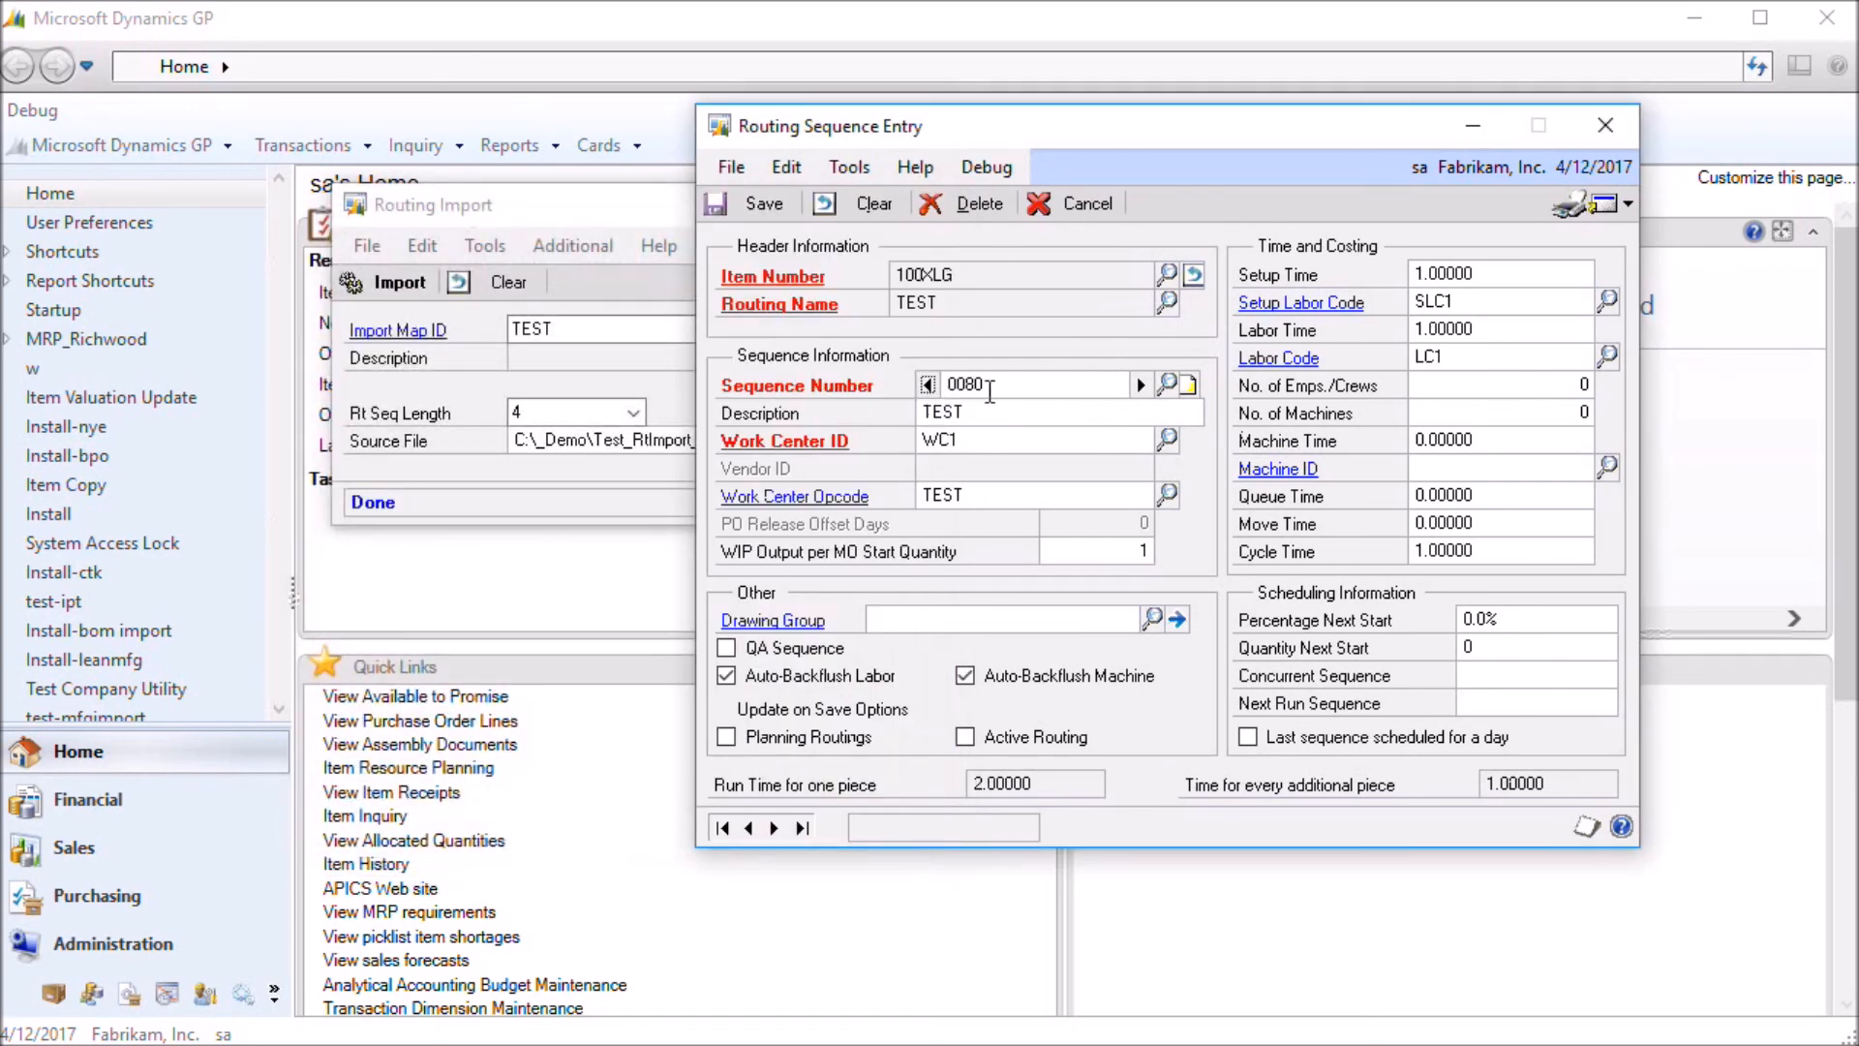
- Pick another sequence of the TEST routing through the sequence number lookup and open its note
click(1167, 385)
key(Down)
double_click(631, 347)
click(1193, 387)
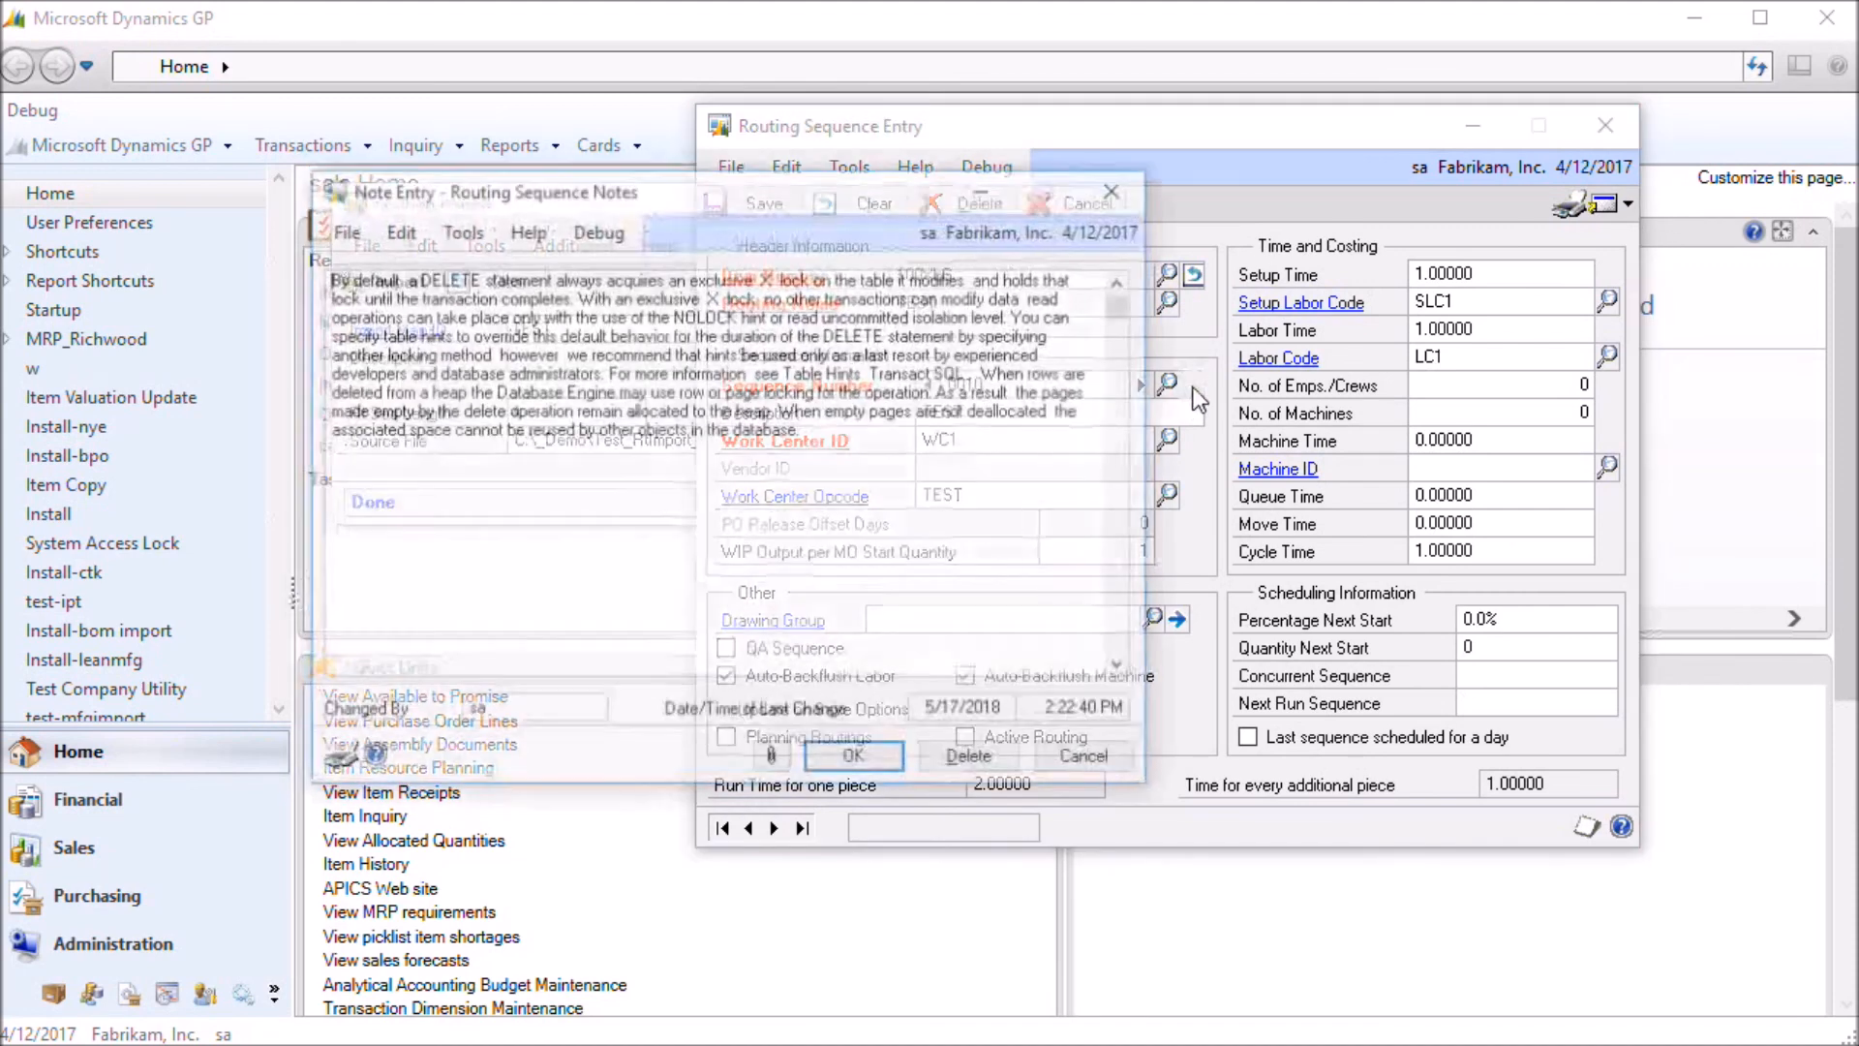